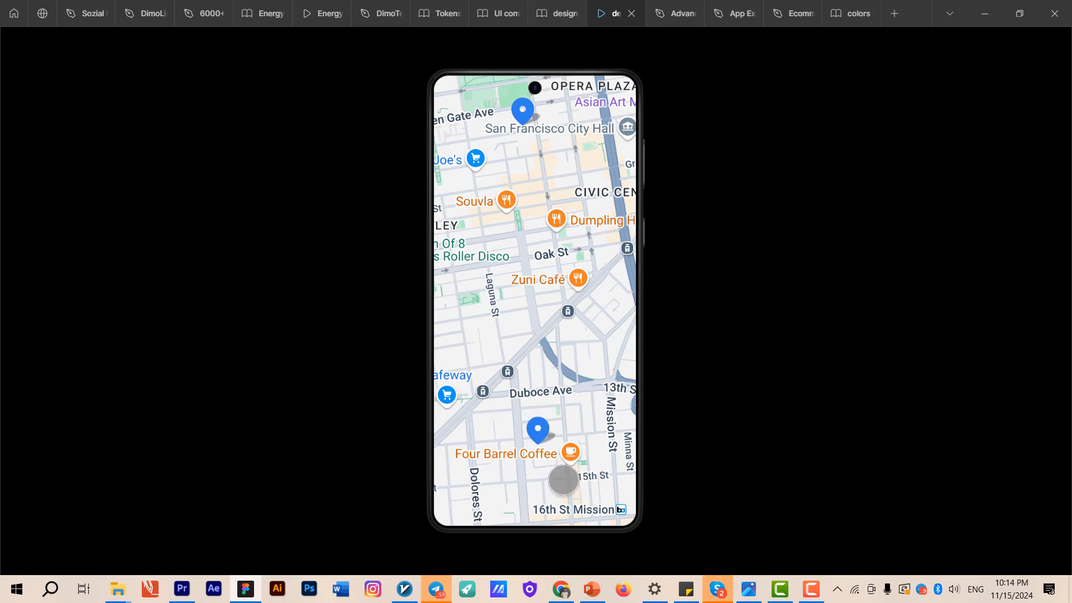
- Preview the map prototype by opening the lower blue pin's address tooltip and panning the map
click(538, 431)
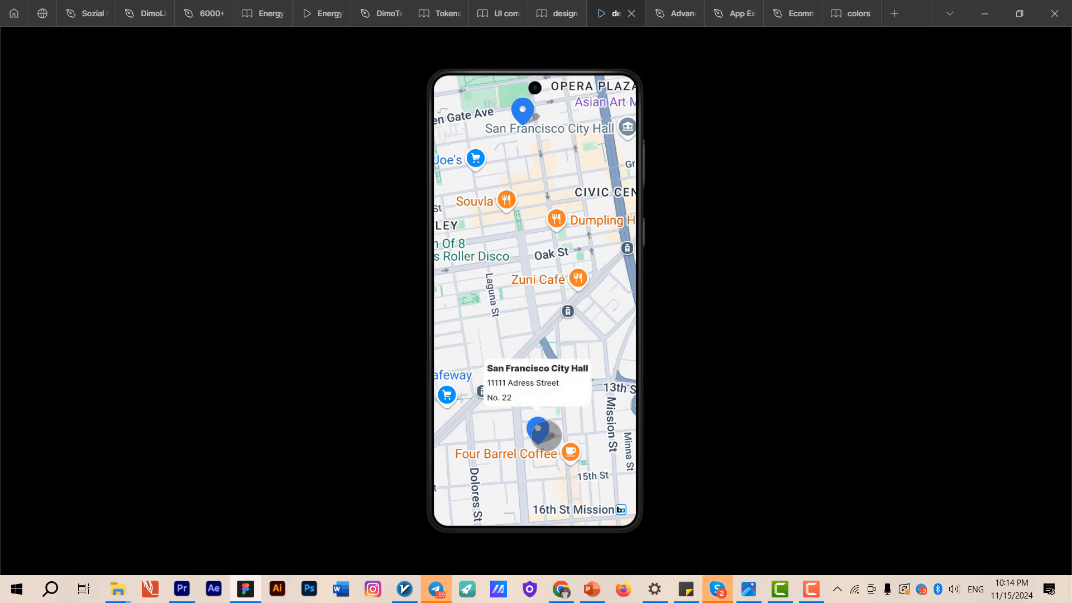
drag(546, 325, 584, 395)
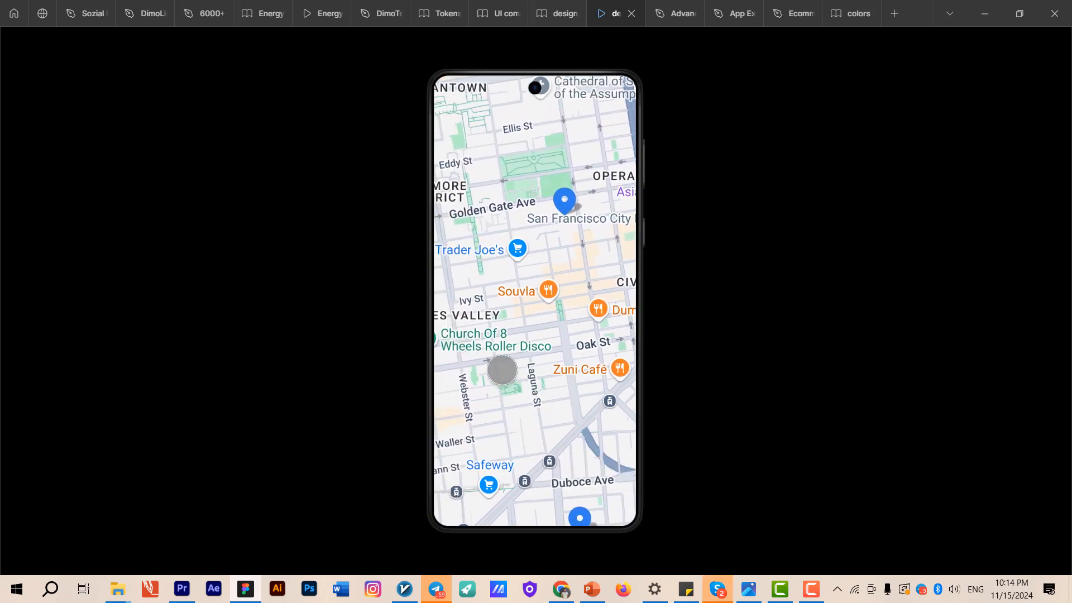
drag(498, 366, 518, 362)
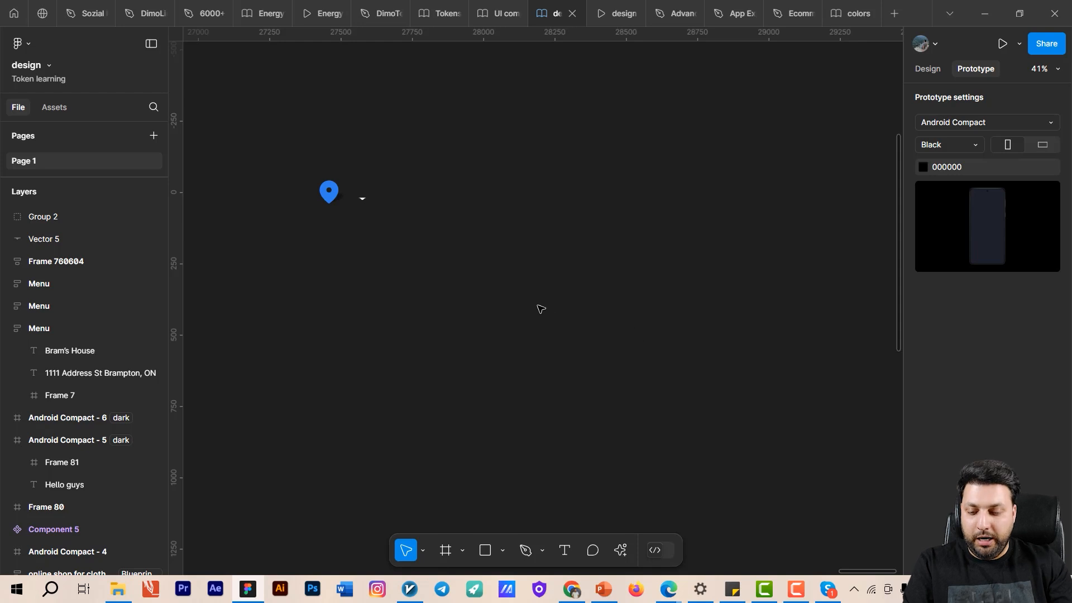
- Add a new Android Compact frame to the canvas and switch back to the design properties
key(f)
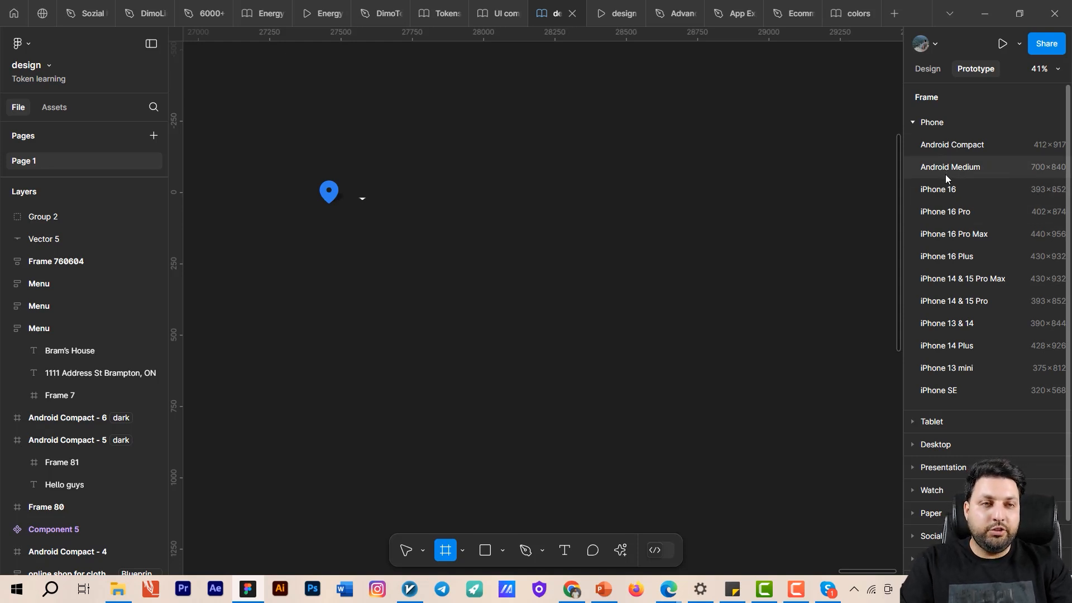
click(952, 146)
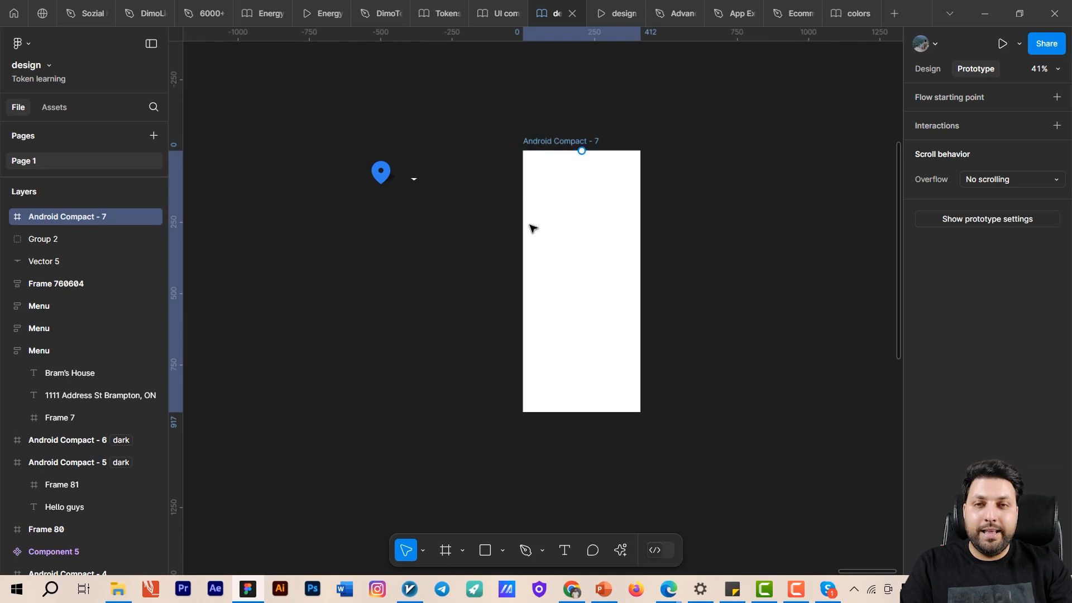
click(725, 269)
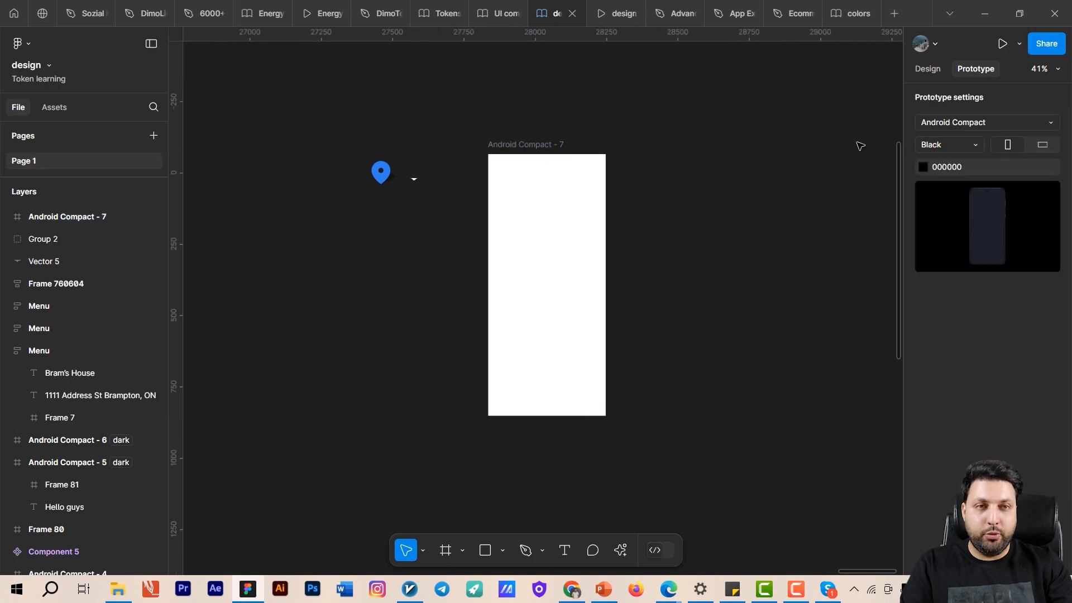
key(alt+8)
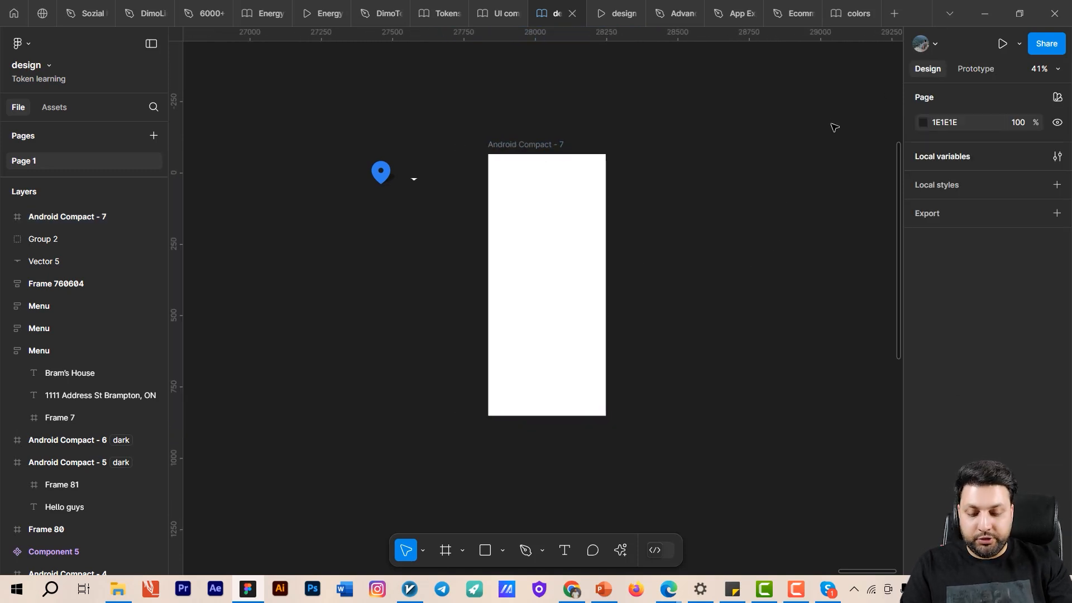
key(ctrl+k)
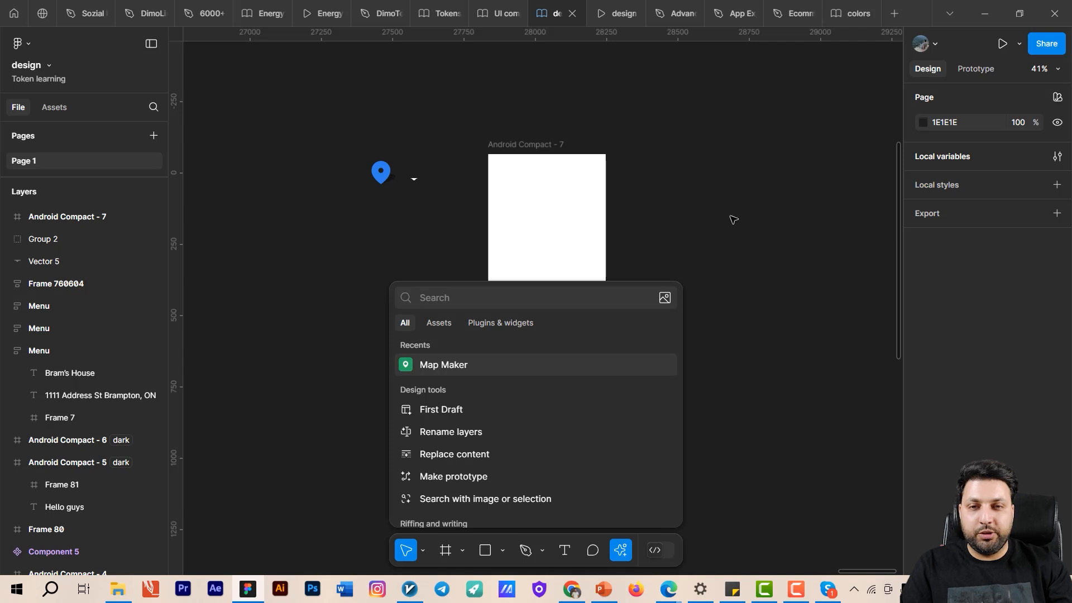
click(476, 326)
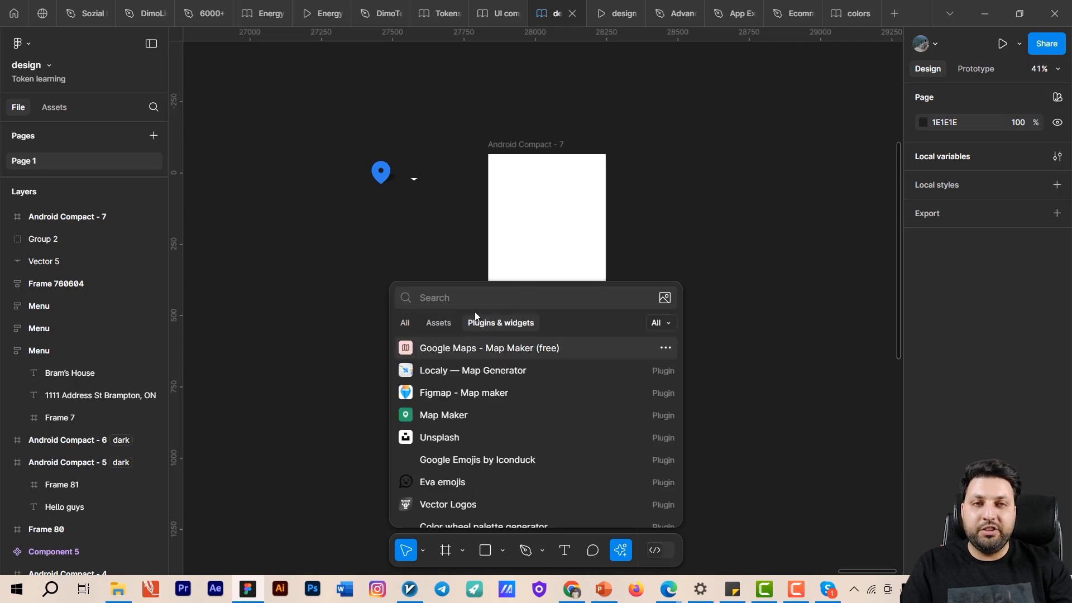
text(mapppppppppppppppppppppppppp)
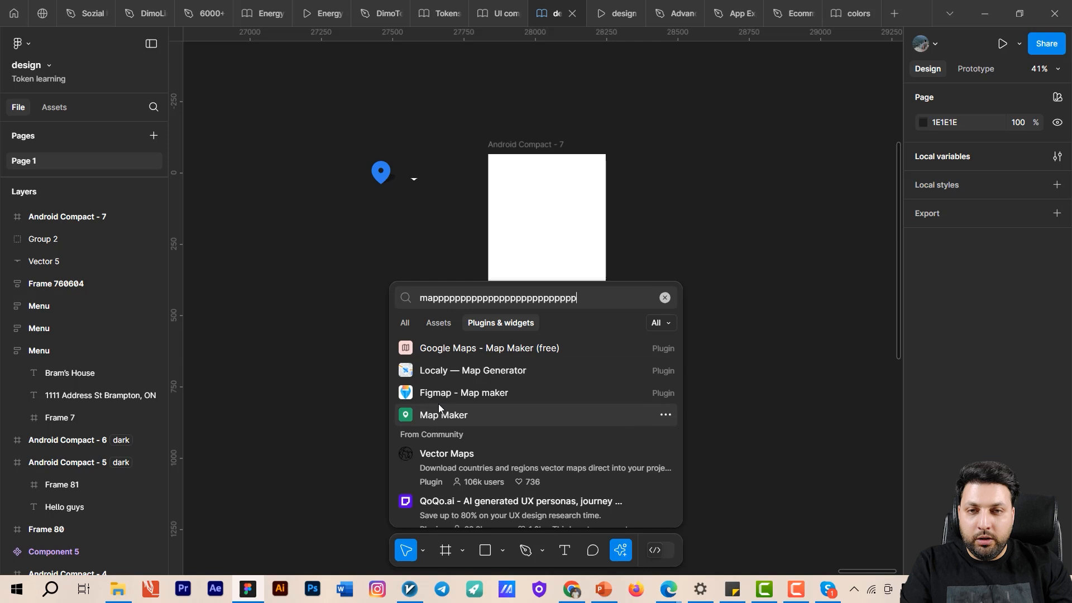
click(441, 410)
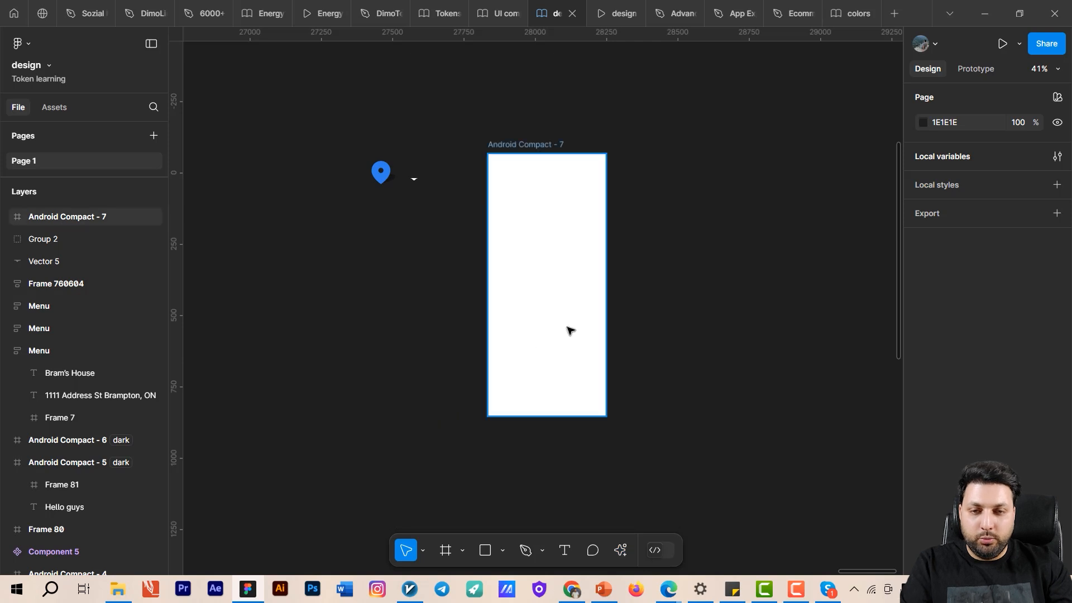
- Search the plugins for "map" and run Map Maker
key(ctrl+k)
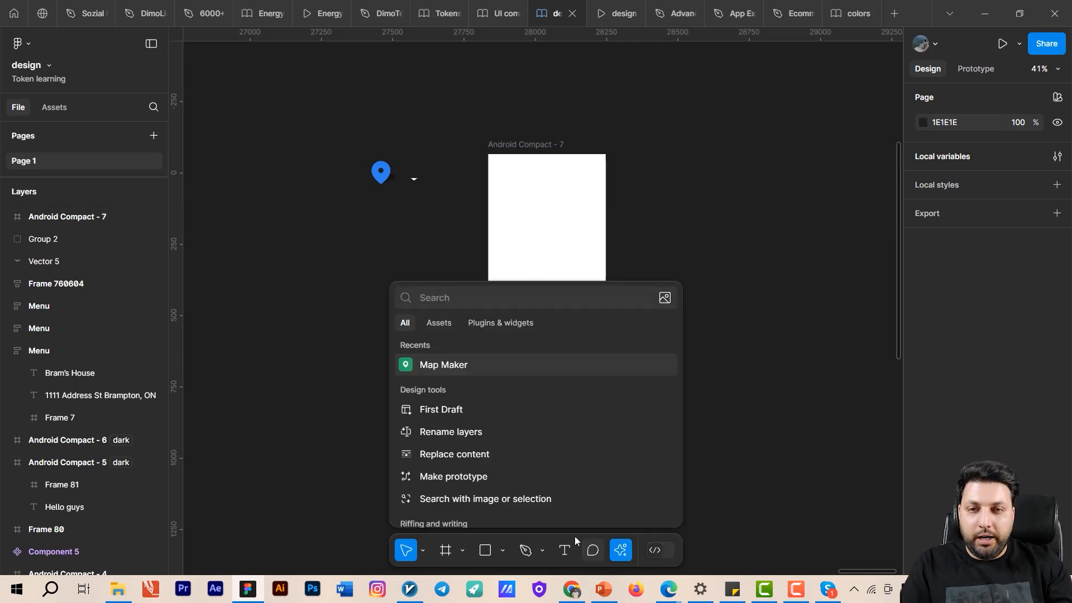
click(490, 322)
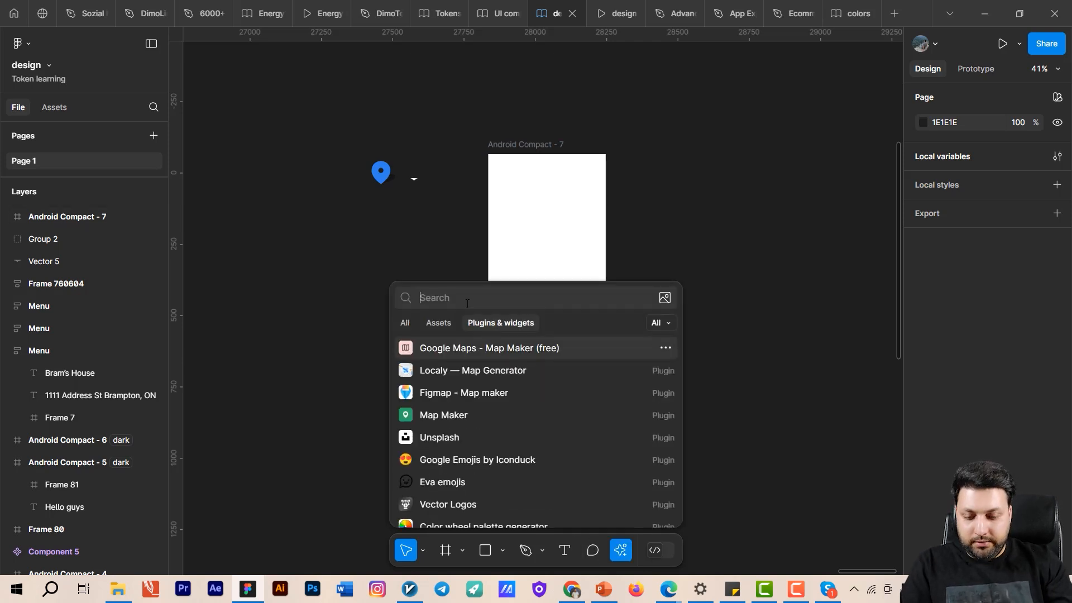
text(map)
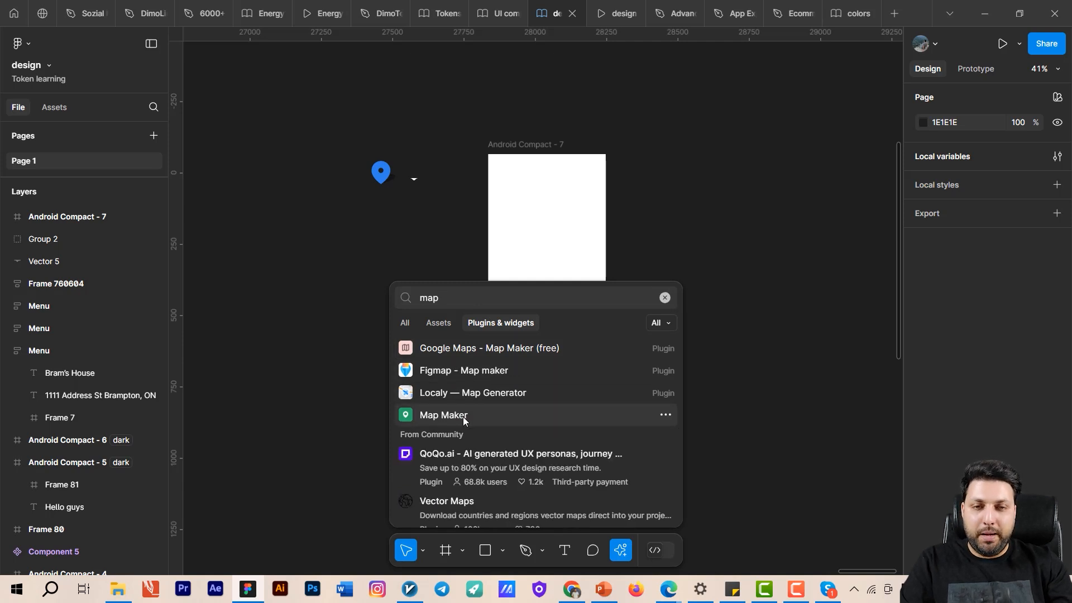
click(463, 417)
- Generate the previewed San Francisco roadmap as an image on the canvas with Map Maker
drag(688, 333, 867, 378)
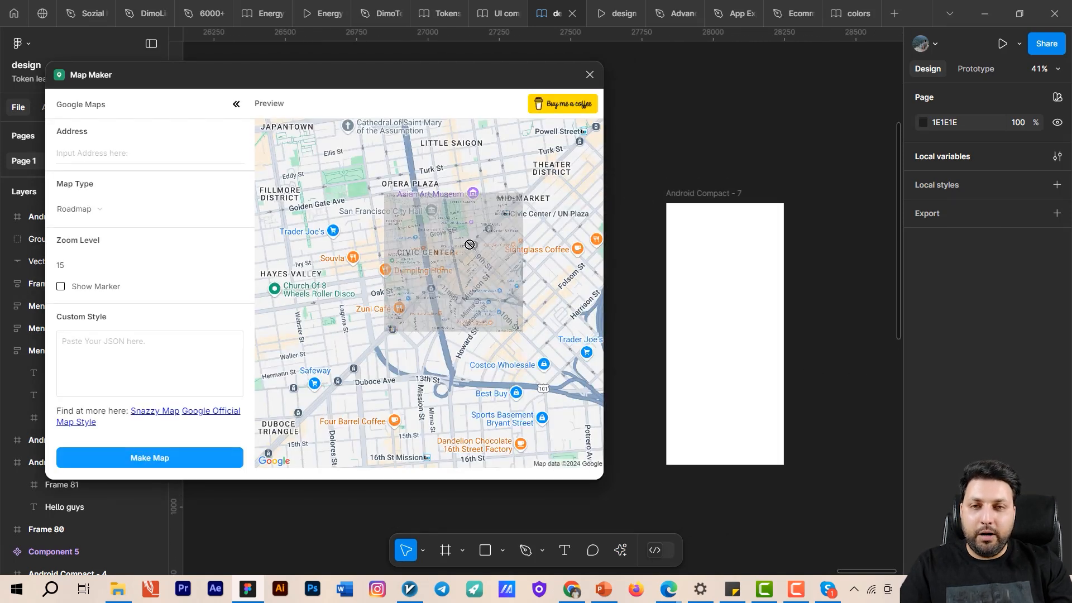
drag(470, 244, 505, 267)
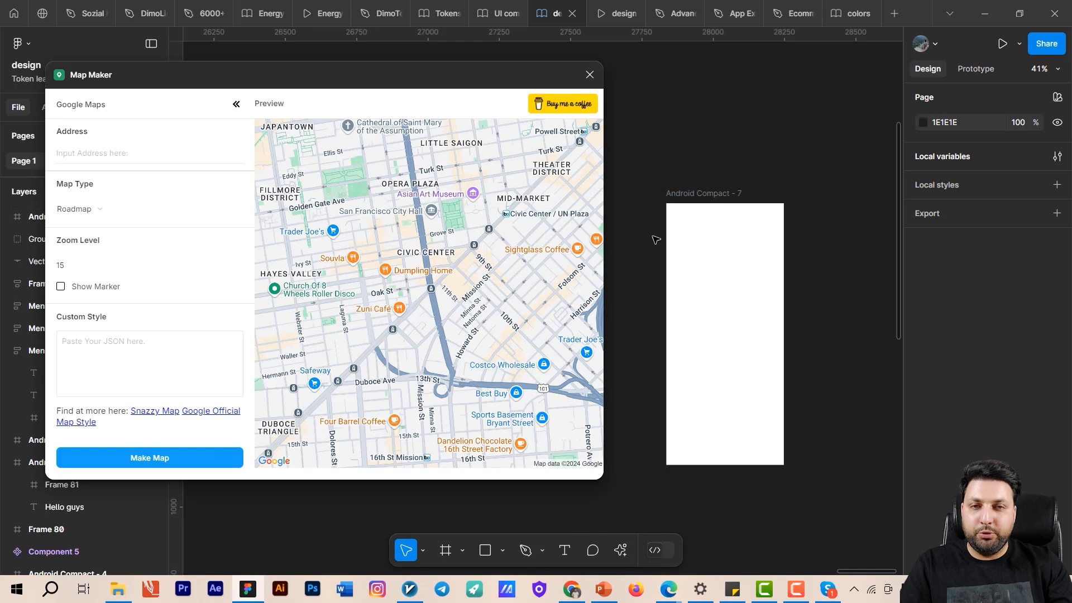
click(705, 193)
click(692, 143)
drag(687, 162, 537, 203)
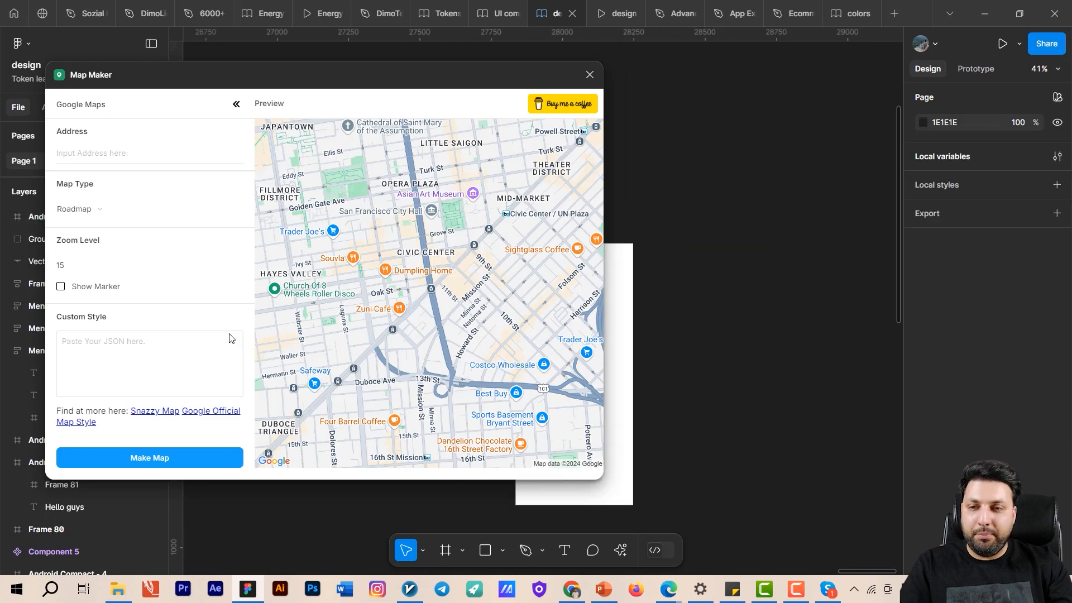
click(199, 458)
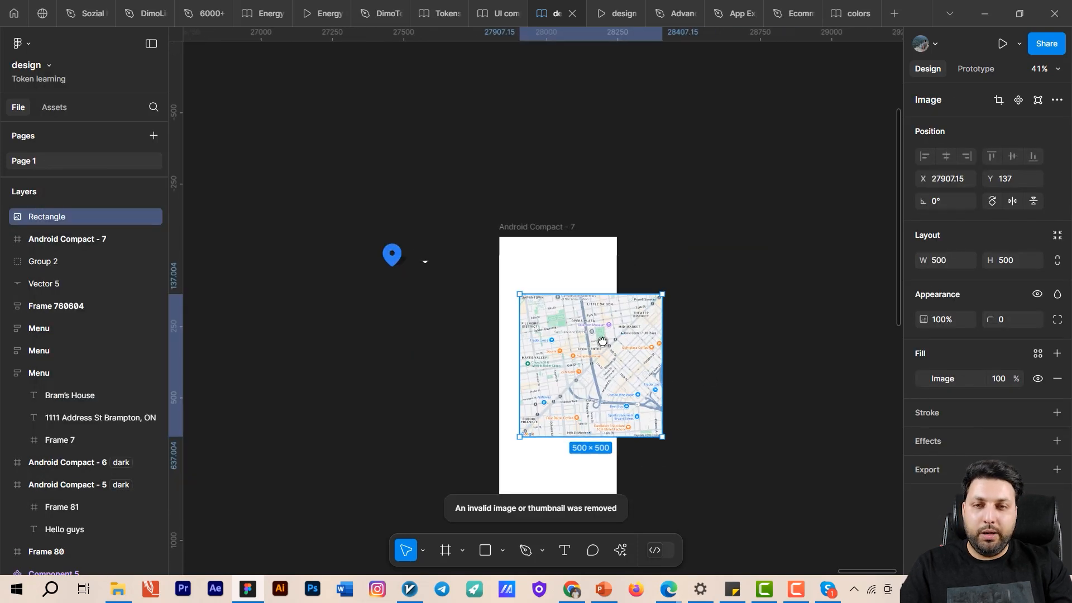
- Move the map image beside the Android Compact - 7 frame and resize it to 1200 × 1200
drag(423, 278, 555, 276)
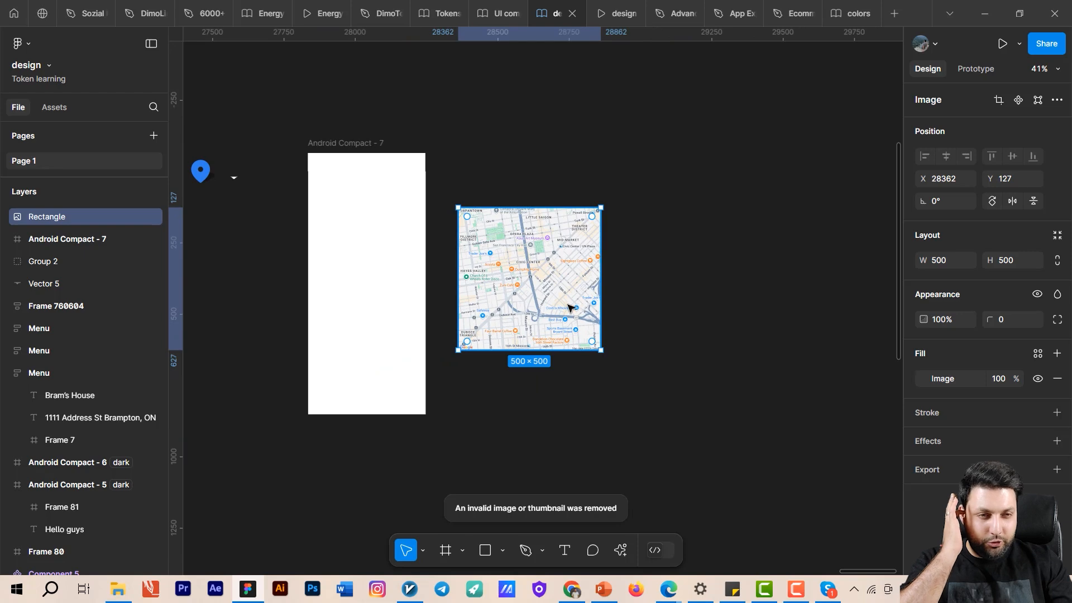
click(953, 260)
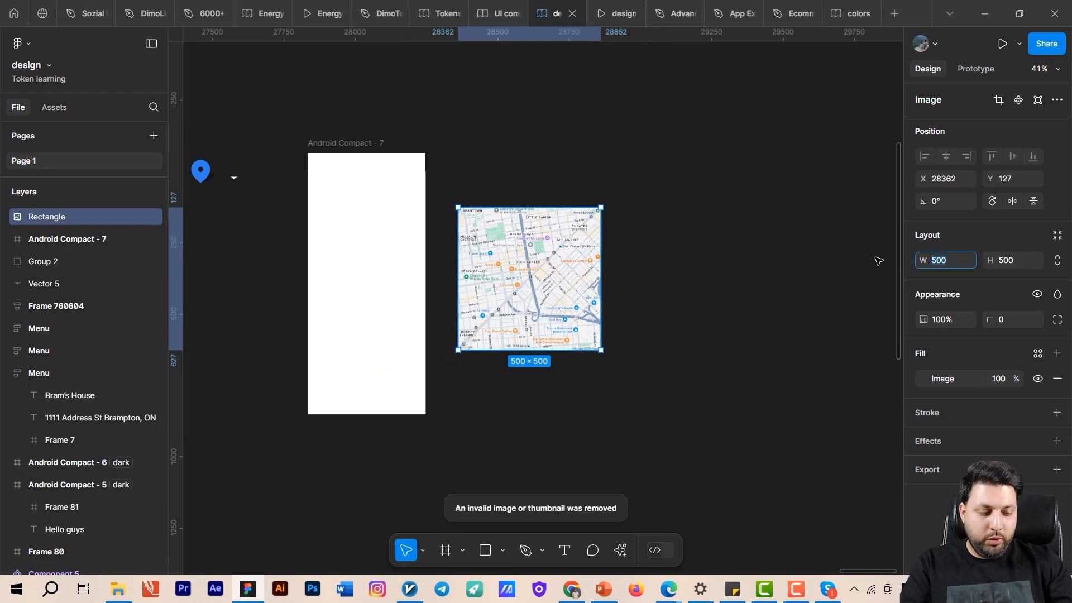
key(Tab)
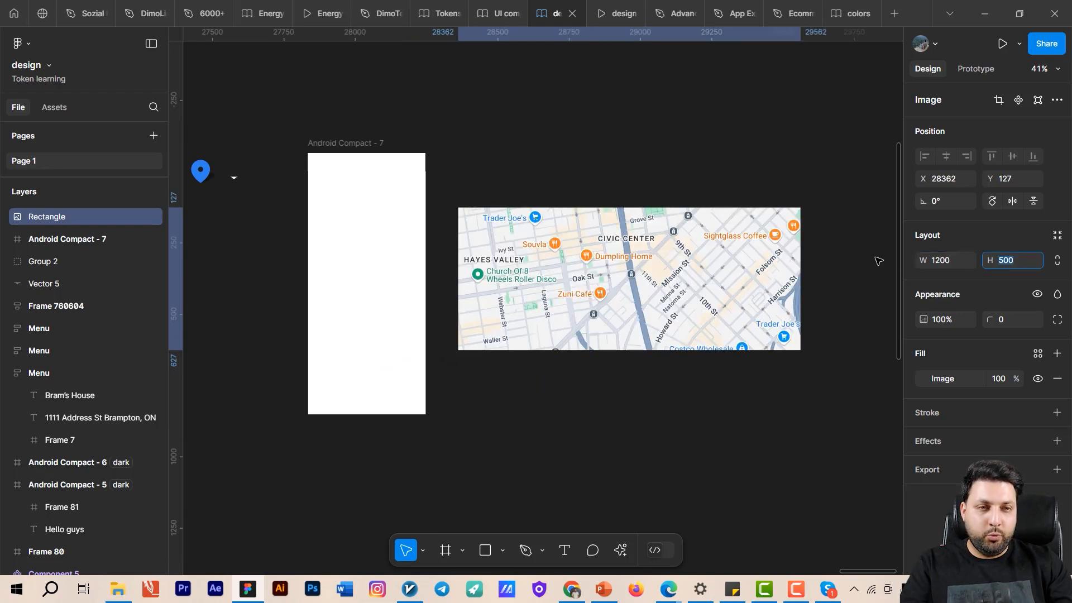
text(1200)
key(Return)
scroll(726, 223, down, 3)
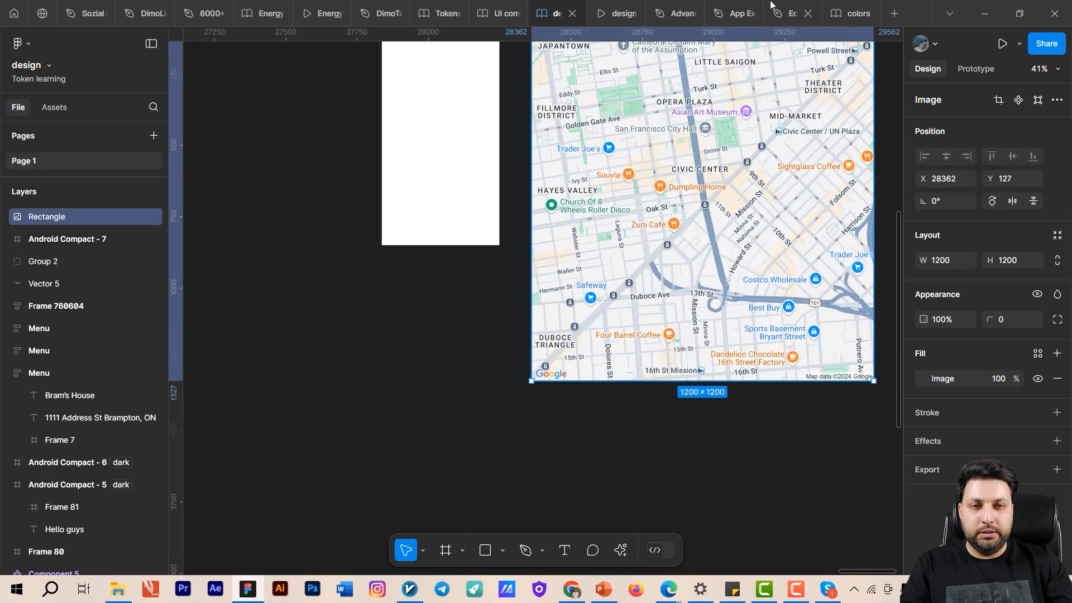
- Place the enlarged map image inside the Android Compact - 7 frame so the frame clips it
scroll(729, 233, down, 3)
scroll(728, 233, up, 3)
drag(729, 297, 574, 235)
scroll(640, 254, up, 5)
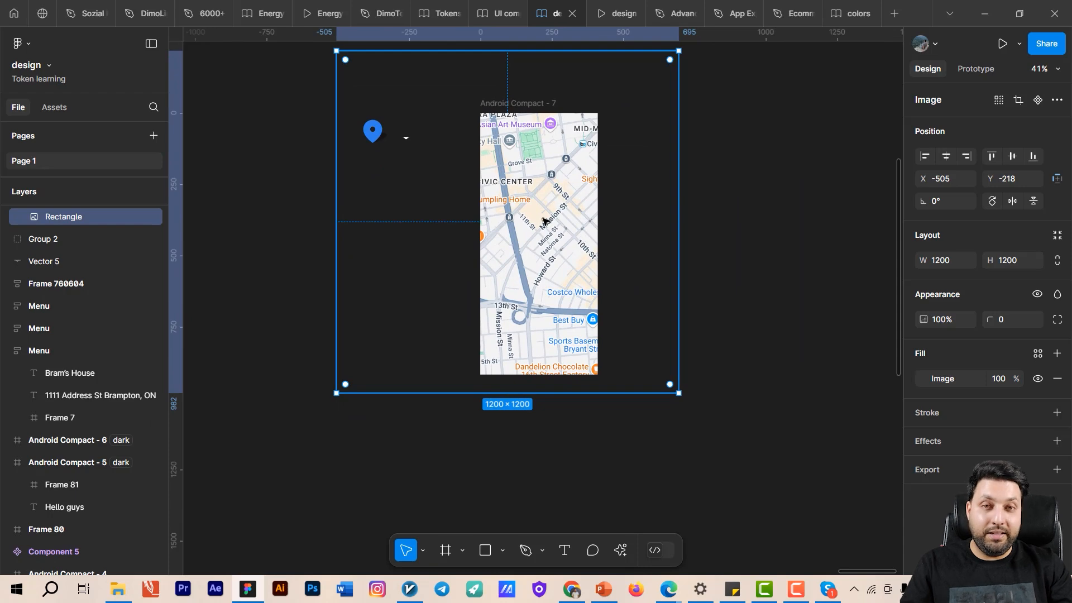
drag(543, 221, 576, 259)
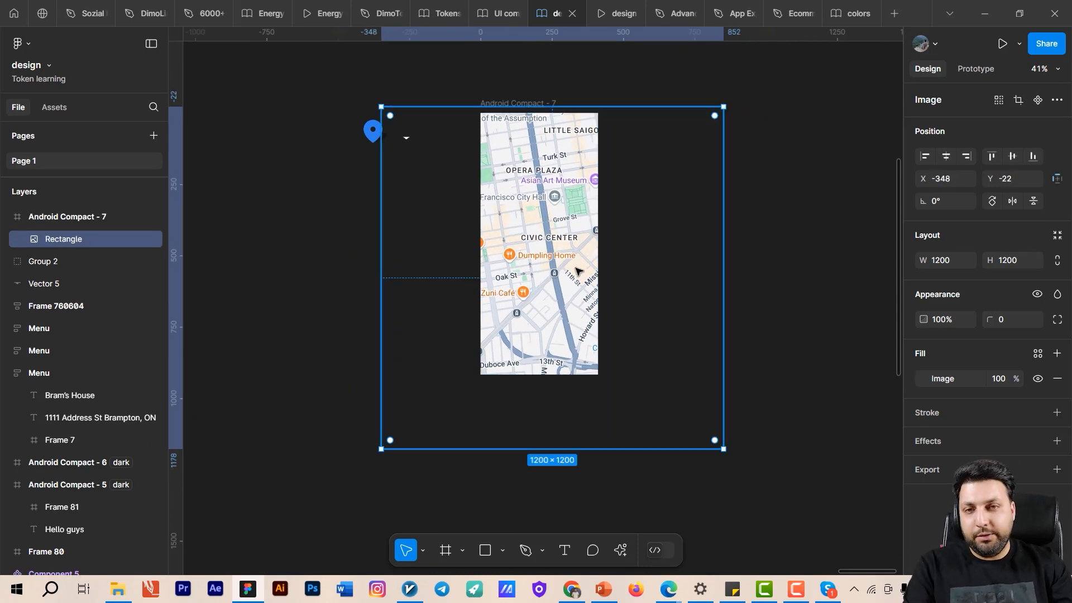
drag(528, 248, 682, 276)
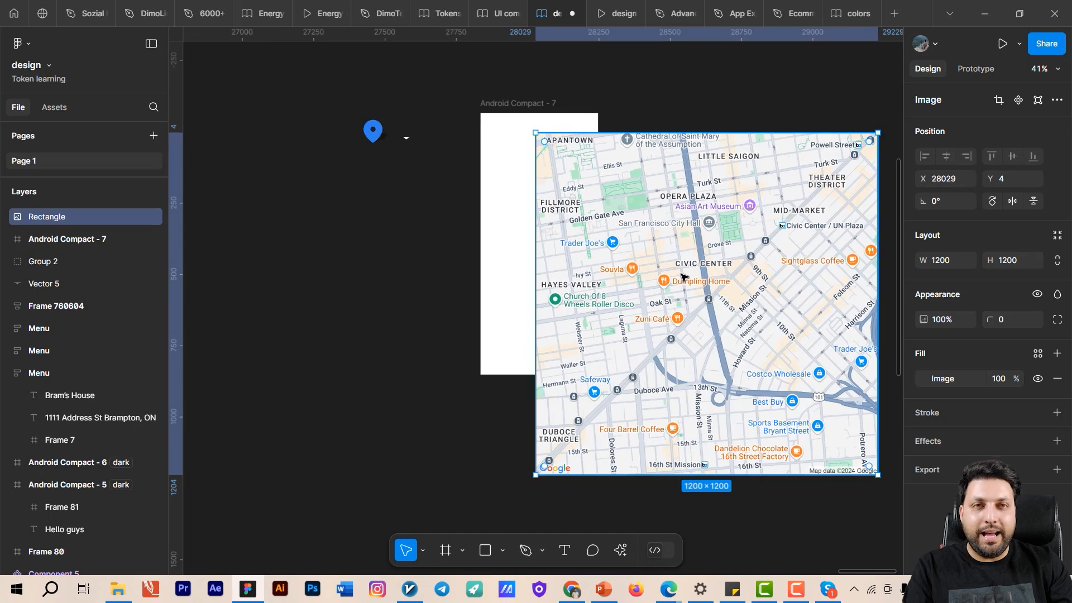
drag(725, 308, 524, 225)
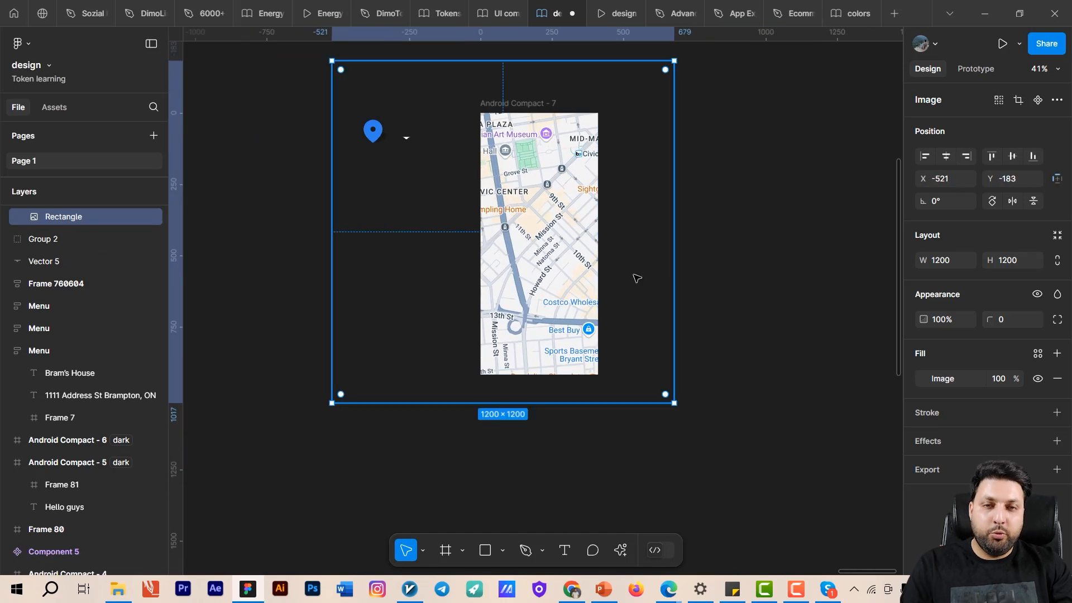
- Reposition the map image within the Android Compact - 7 frame to about X -333, Y -164
scroll(634, 272, right, 3)
scroll(634, 272, down, 1)
scroll(634, 267, down, 2)
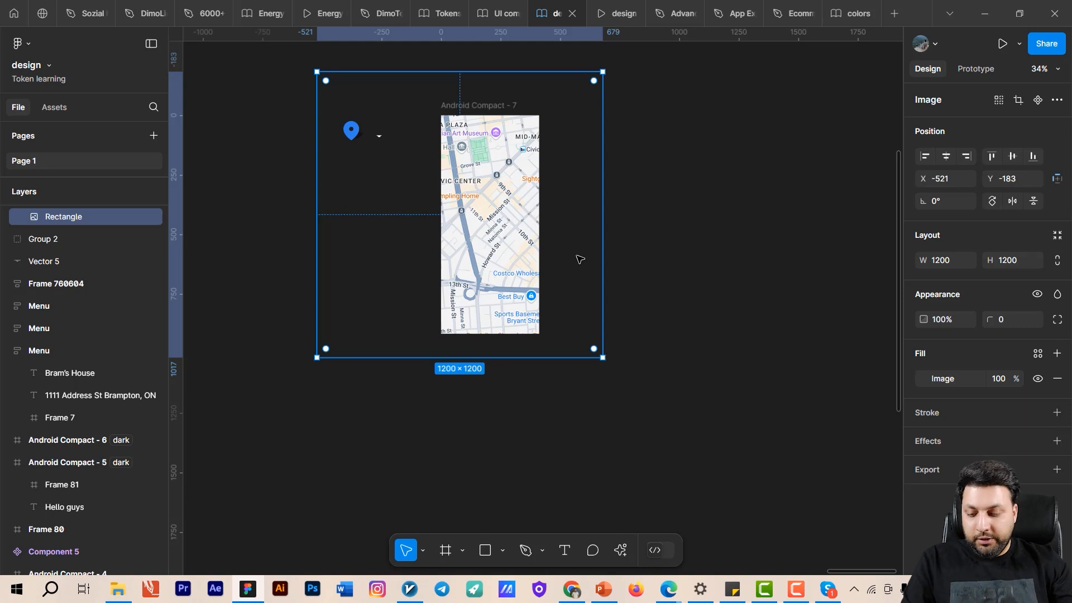
drag(568, 193, 518, 201)
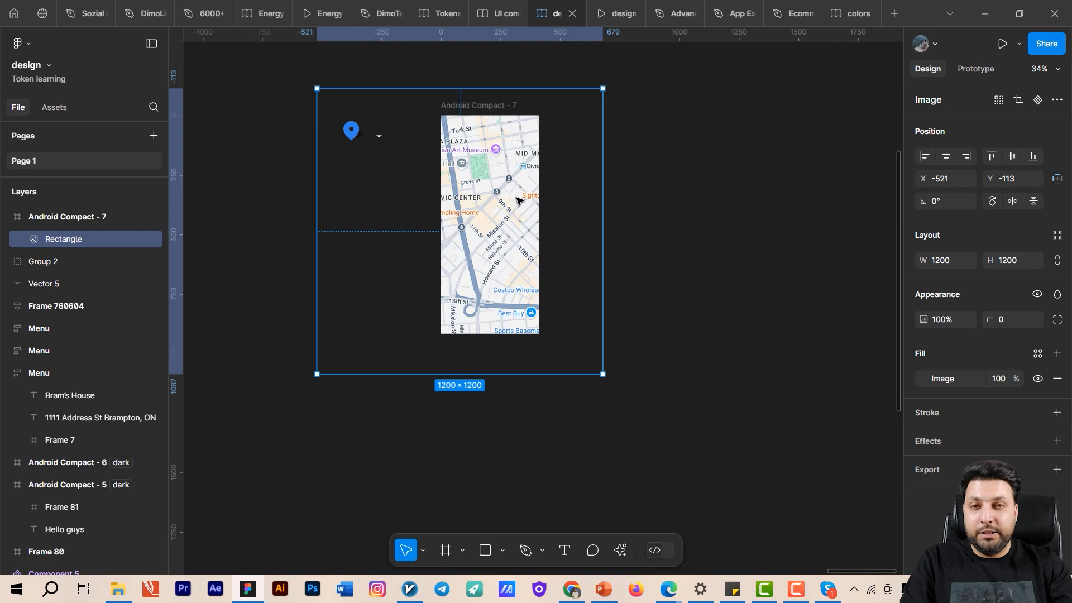
mouse_move(518, 200)
mouse_down()
mouse_move(531, 260)
mouse_move(469, 229)
mouse_move(483, 144)
mouse_move(517, 246)
mouse_move(505, 185)
mouse_move(517, 229)
mouse_move(475, 145)
mouse_move(491, 232)
mouse_move(718, 290)
mouse_move(505, 279)
mouse_move(469, 317)
mouse_move(492, 208)
mouse_move(505, 276)
mouse_move(504, 197)
mouse_up()
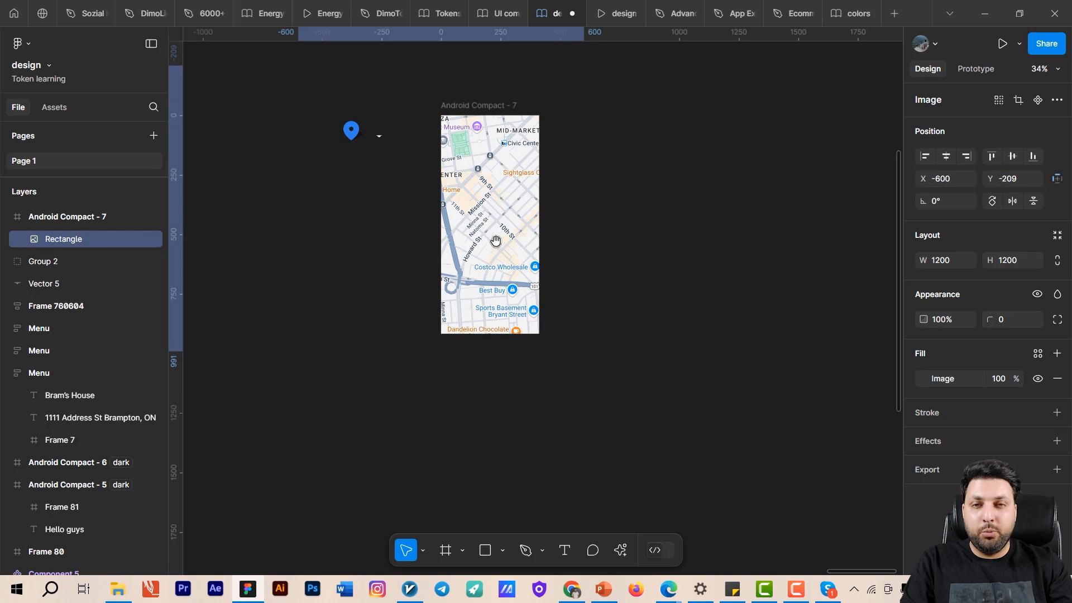
drag(496, 242, 617, 289)
scroll(569, 319, up, 3)
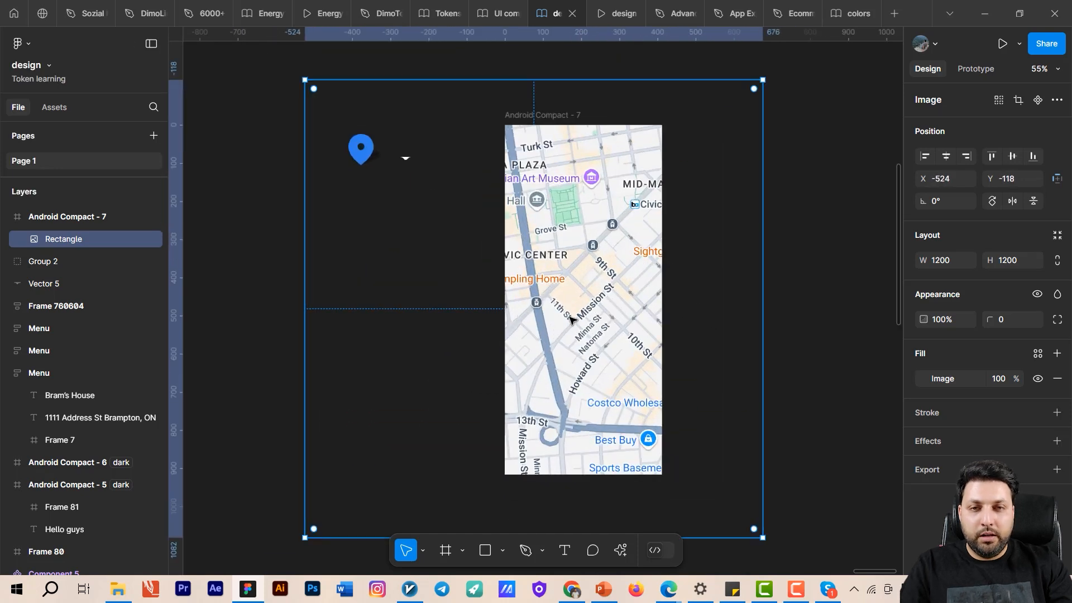
scroll(598, 240, down, 2)
scroll(596, 241, up, 1)
drag(596, 242, 528, 238)
scroll(557, 178, up, 3)
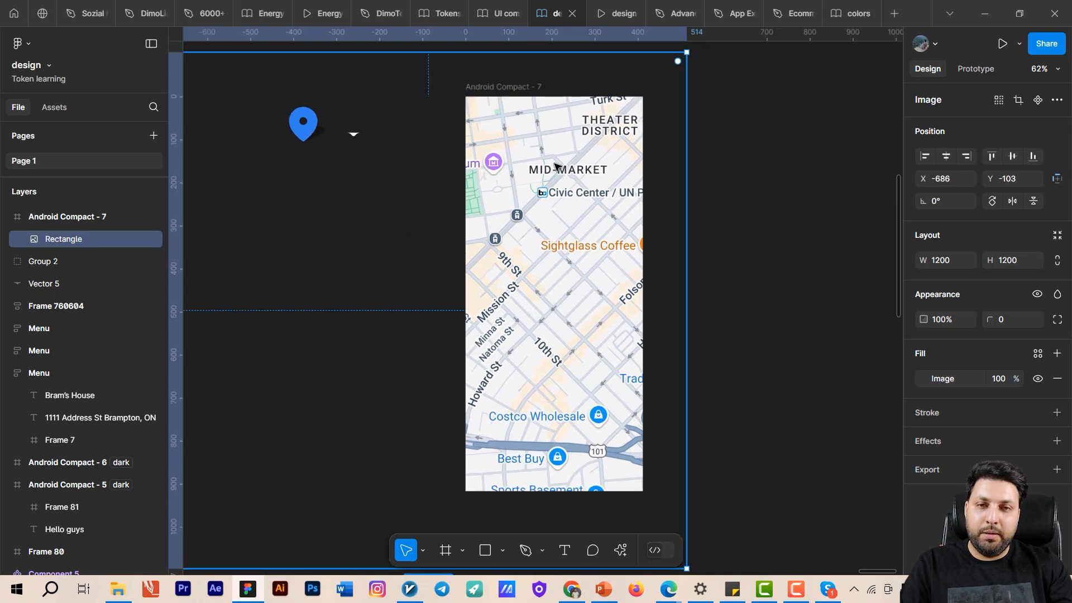
drag(573, 246, 610, 241)
drag(571, 253, 632, 249)
mouse_move(525, 255)
mouse_down()
mouse_move(578, 258)
mouse_move(534, 253)
mouse_up()
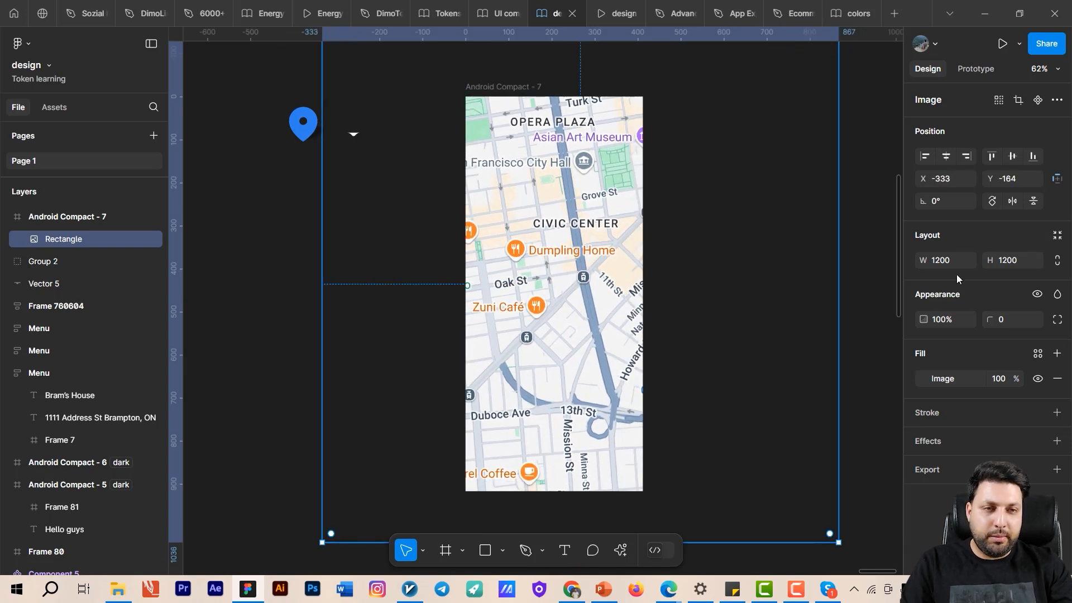
- Set the map image's width and height to 1100 each
click(947, 263)
text(11)
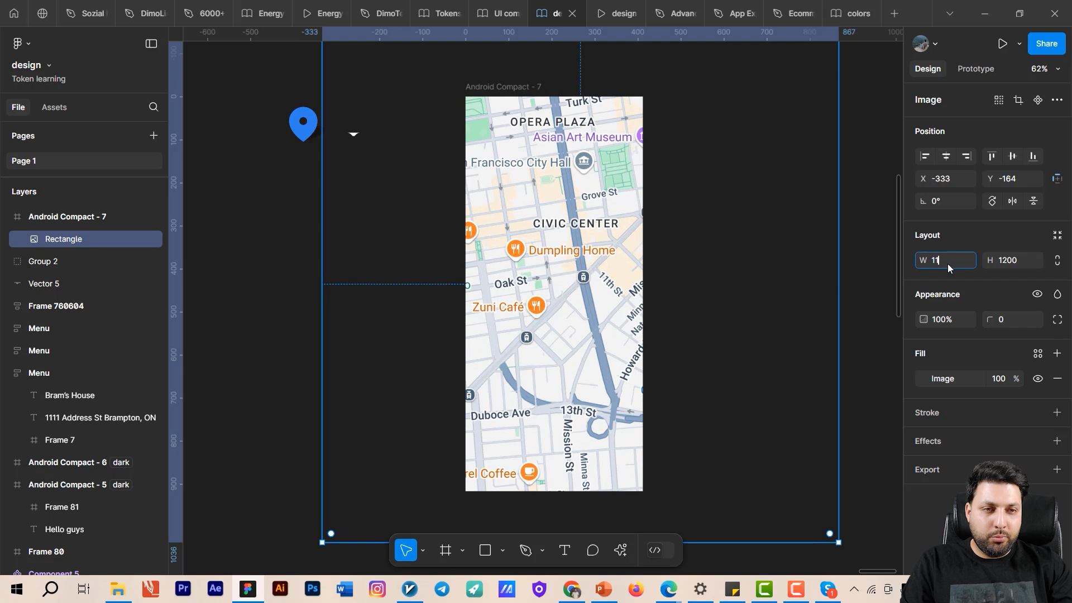
text(00)
key(Tab)
text(1)
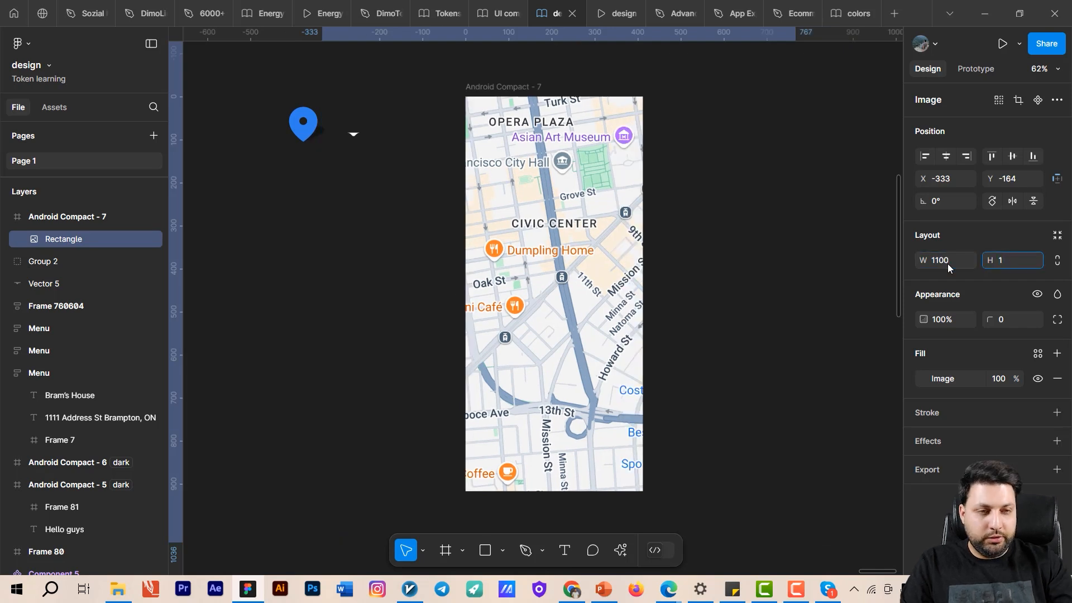
text(100)
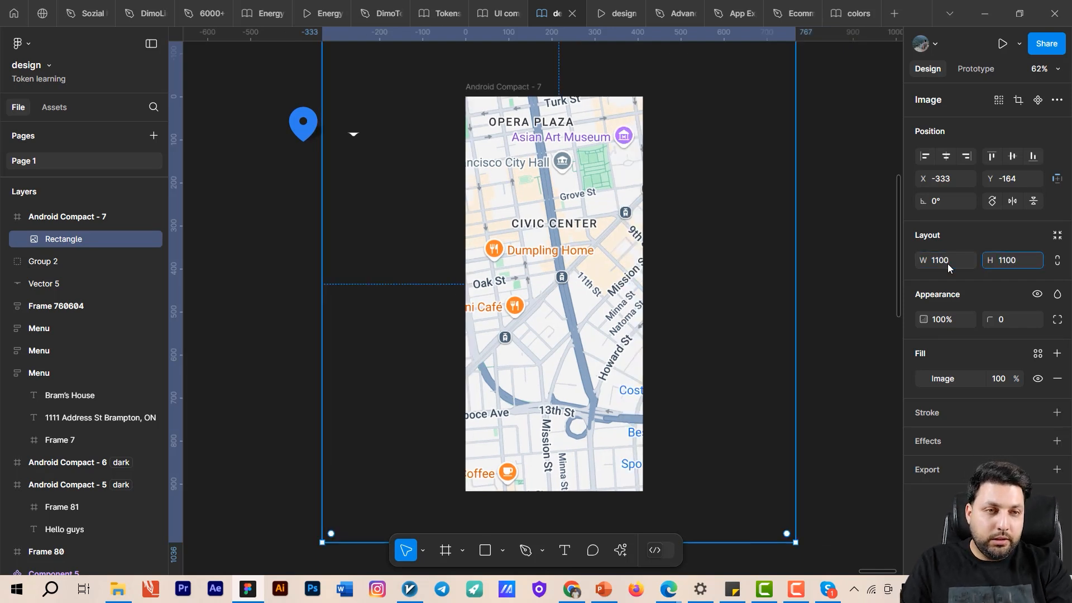
- Confirm the map image's height of 1100 and reposition it within the Android Compact - 7 frame to about X -199, Y -91
key(BackSpace)
text(0)
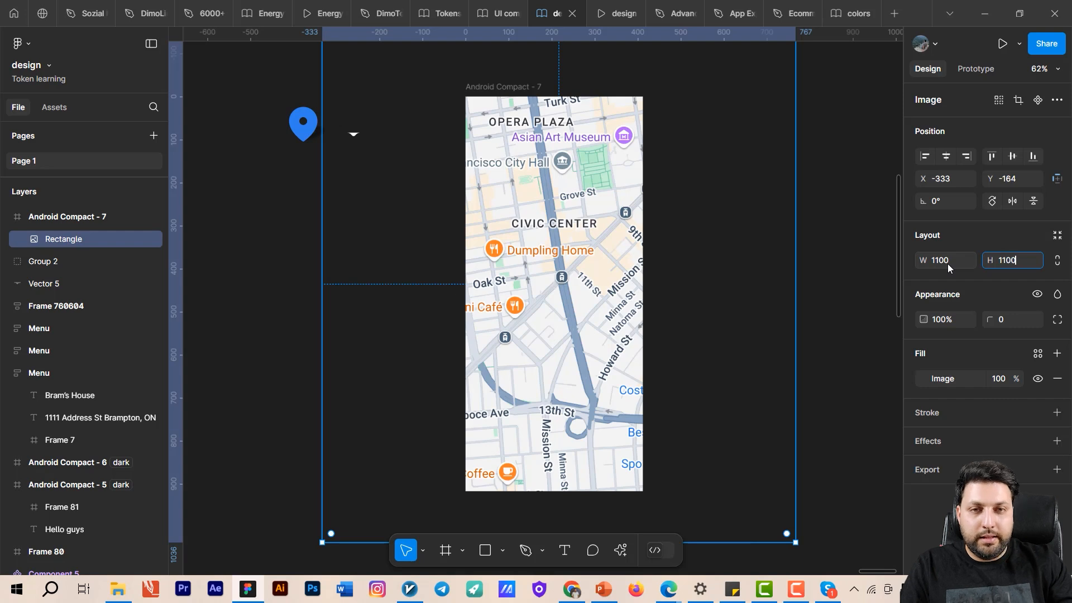
key(Return)
scroll(759, 379, down, 1)
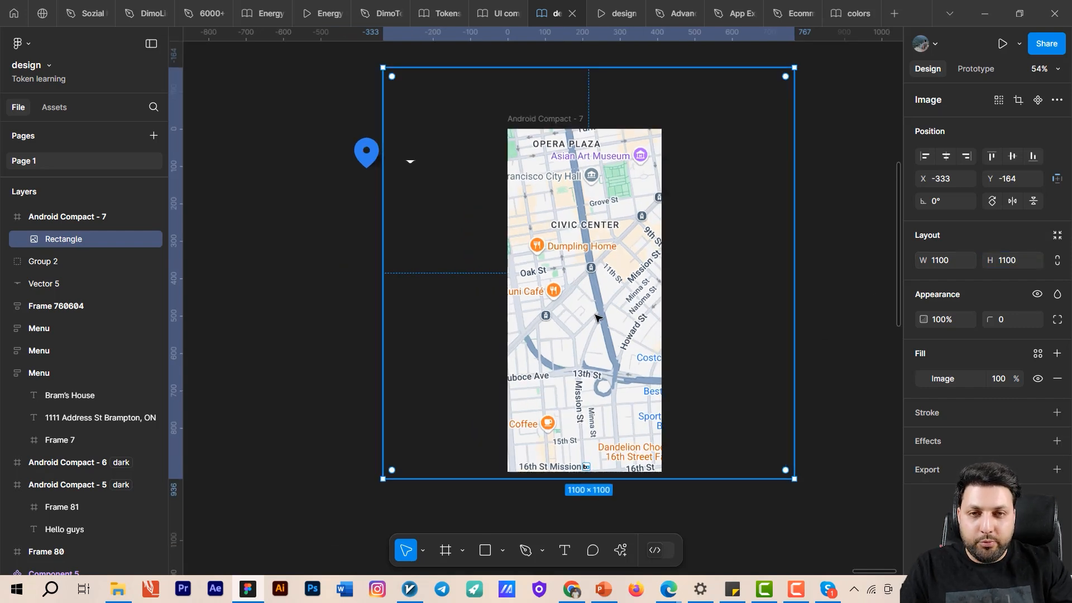
drag(600, 319, 604, 362)
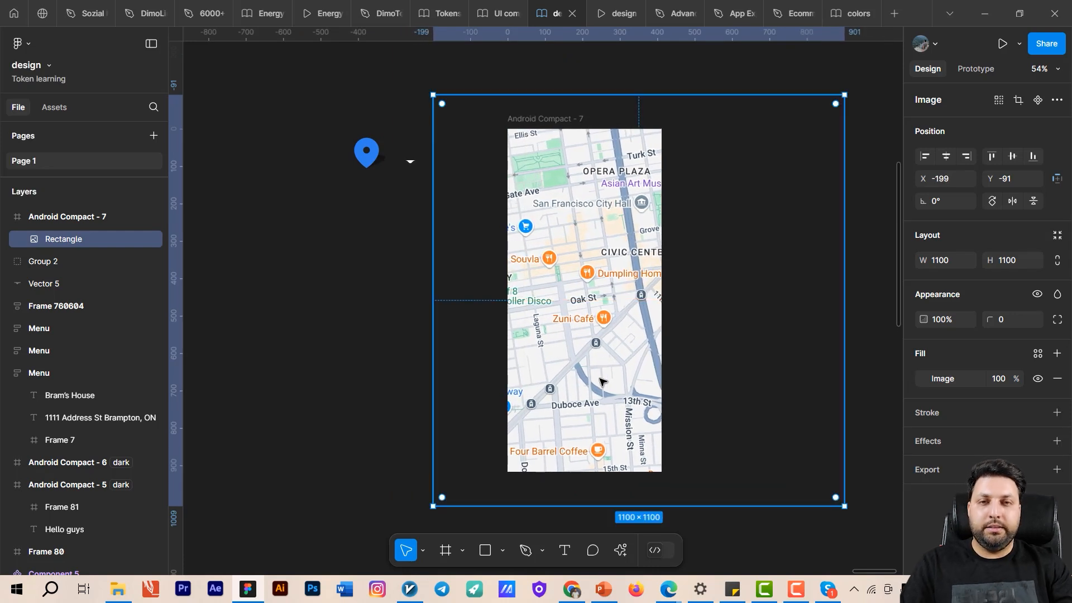
scroll(603, 374, down, 3)
scroll(586, 228, up, 6)
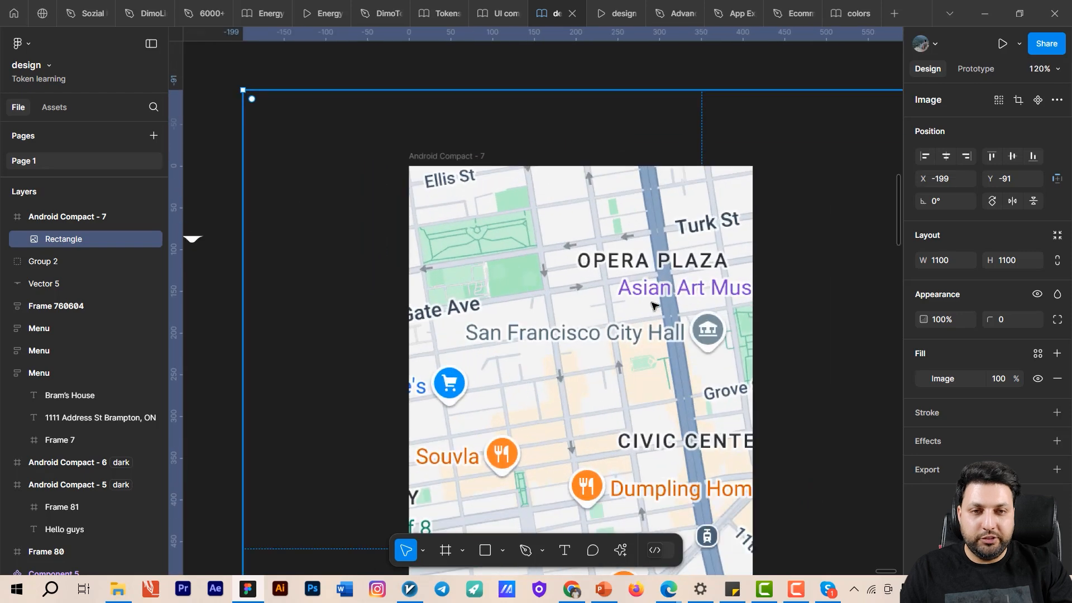
drag(660, 322, 592, 314)
scroll(610, 312, down, 7)
drag(659, 341, 642, 242)
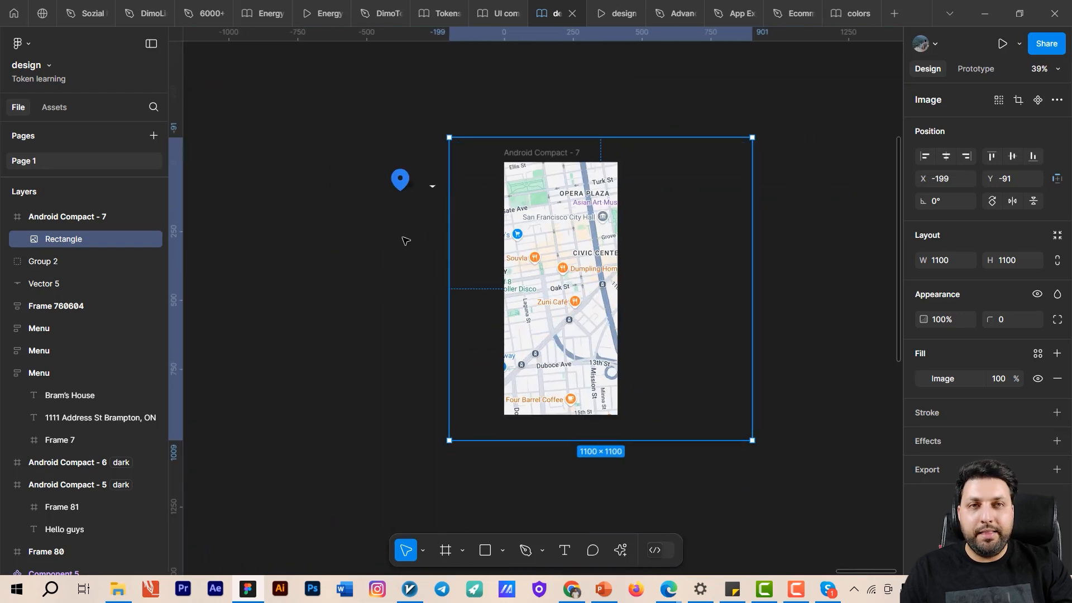
click(385, 258)
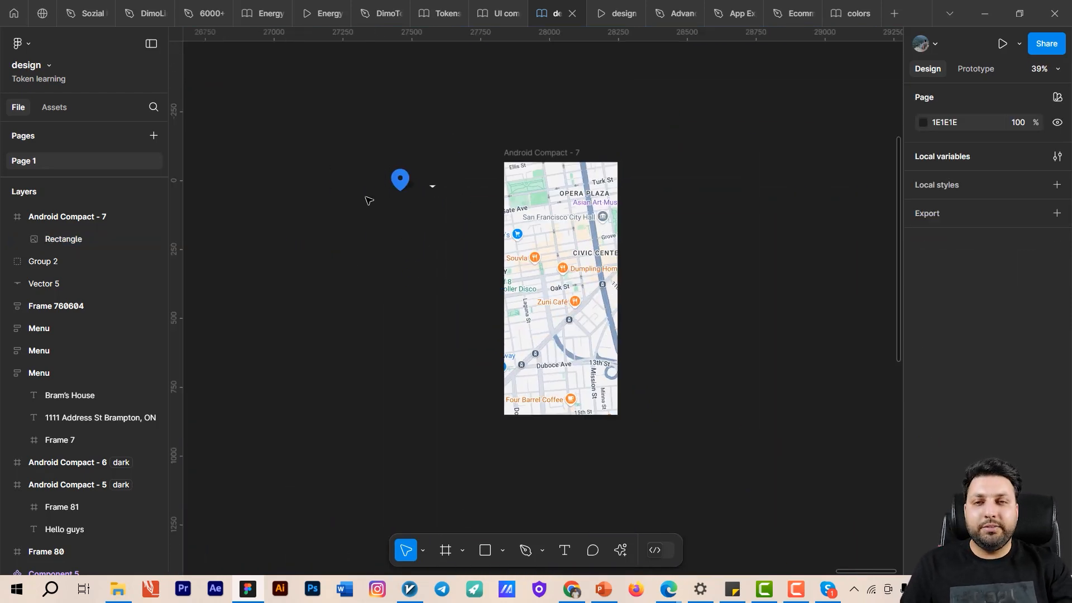
- Cut the blue location pin group from the canvas and paste it into the Android Compact - 7 frame
scroll(366, 197, up, 2)
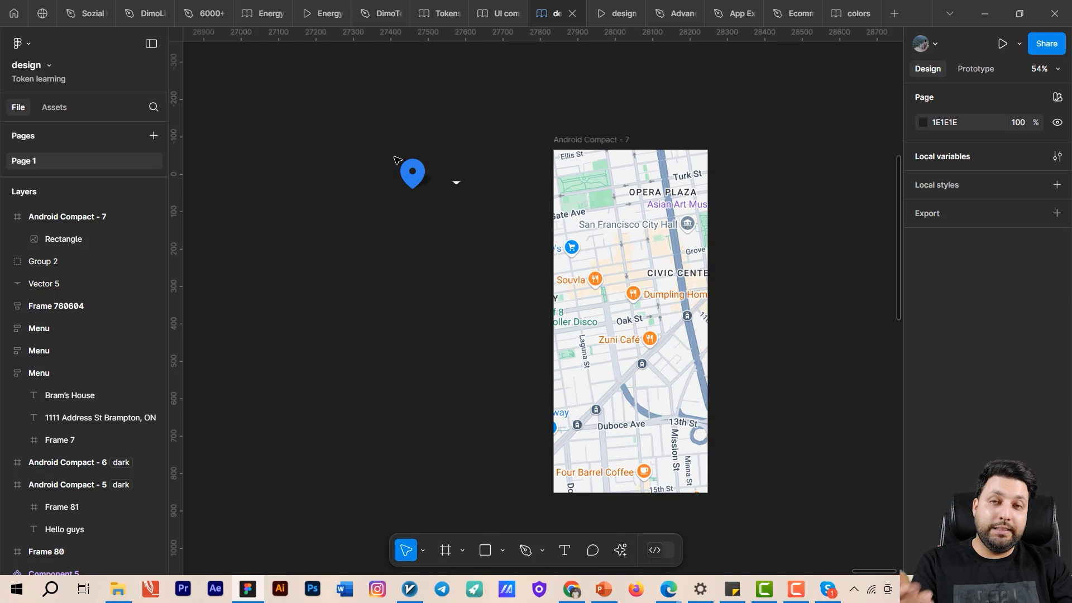
drag(383, 142, 446, 237)
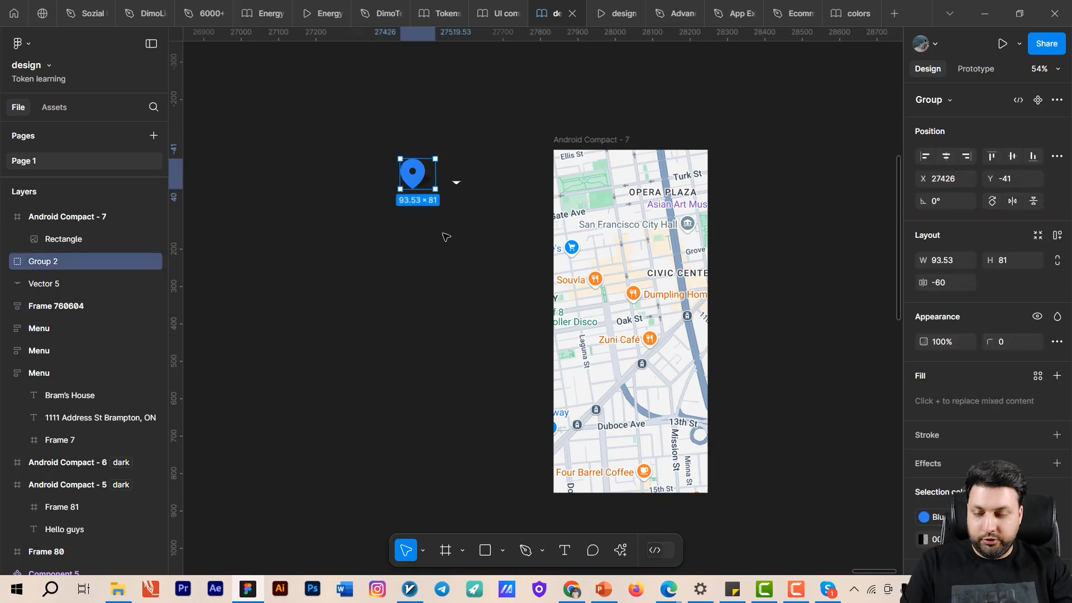
scroll(399, 214, up, 3)
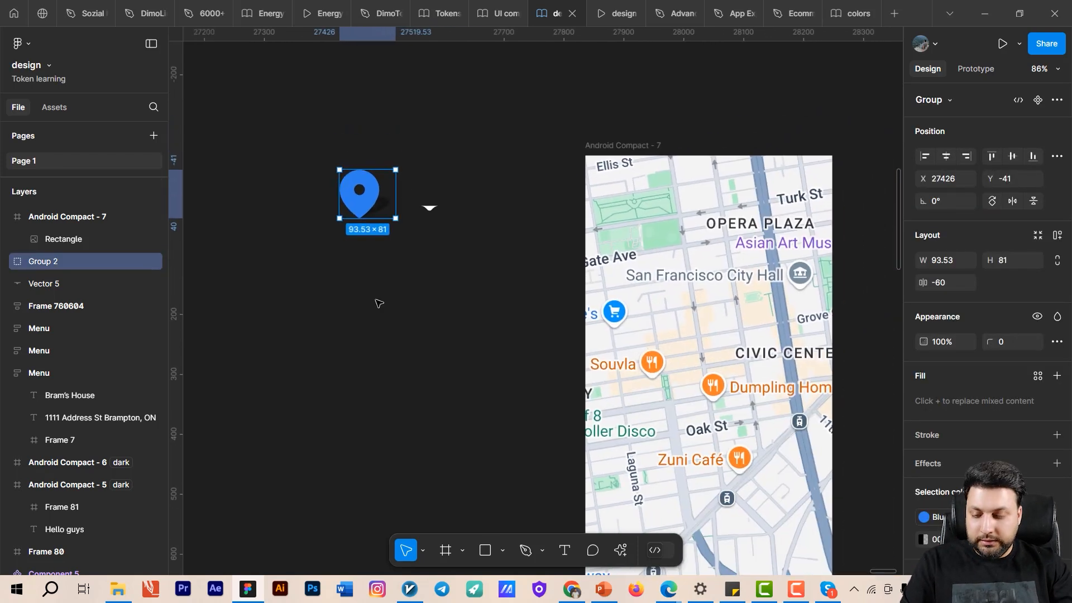
drag(376, 300, 306, 306)
key(Delete)
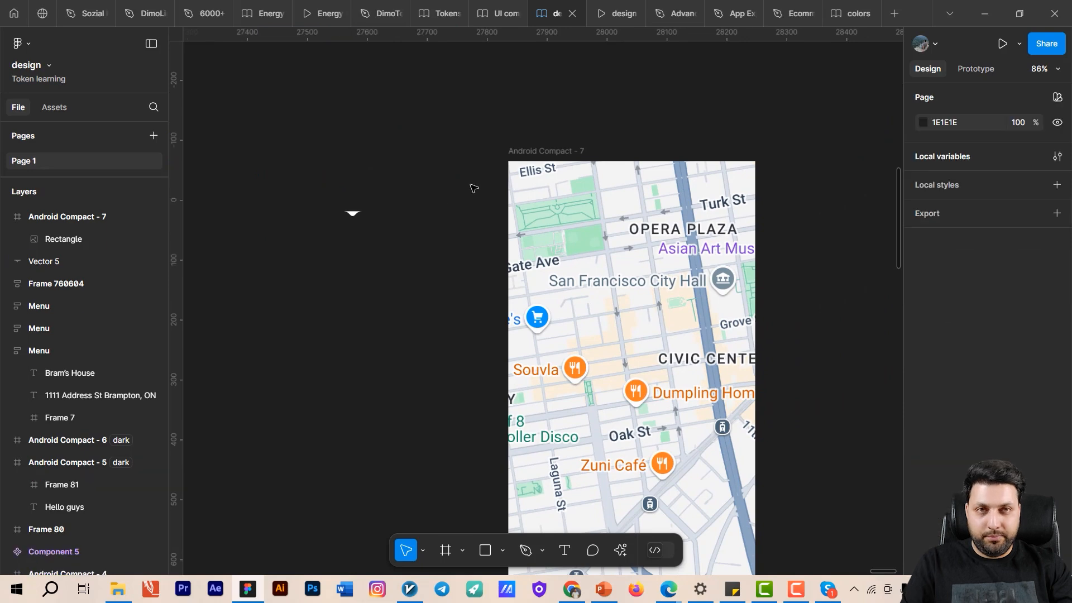
click(525, 152)
key(ctrl+v)
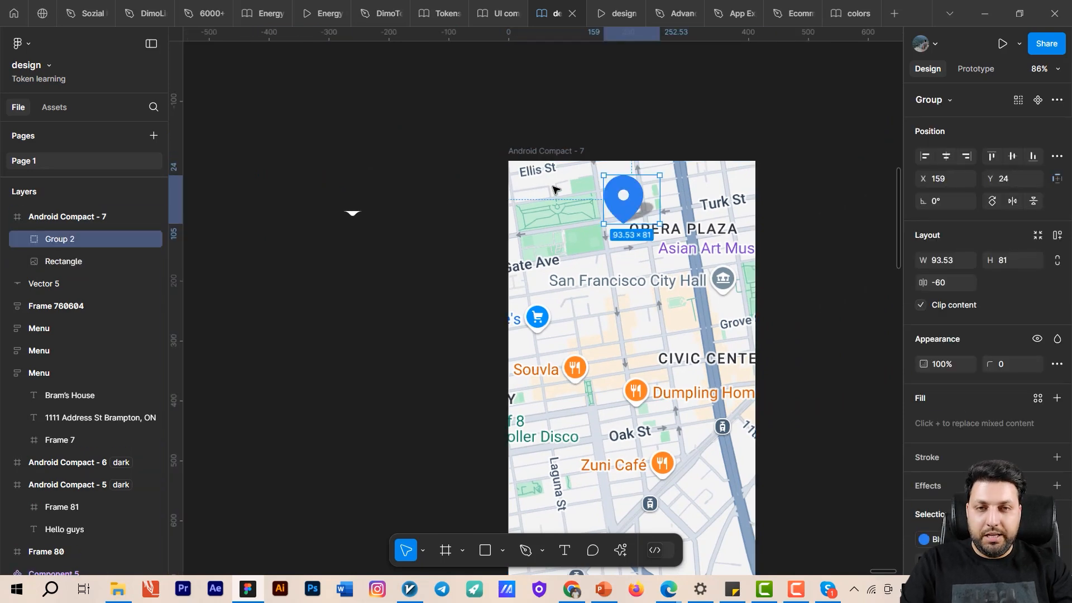
- Move the pin down the map to the Four Barrel Coffee label, at about X 102, Y 767
drag(589, 224, 536, 424)
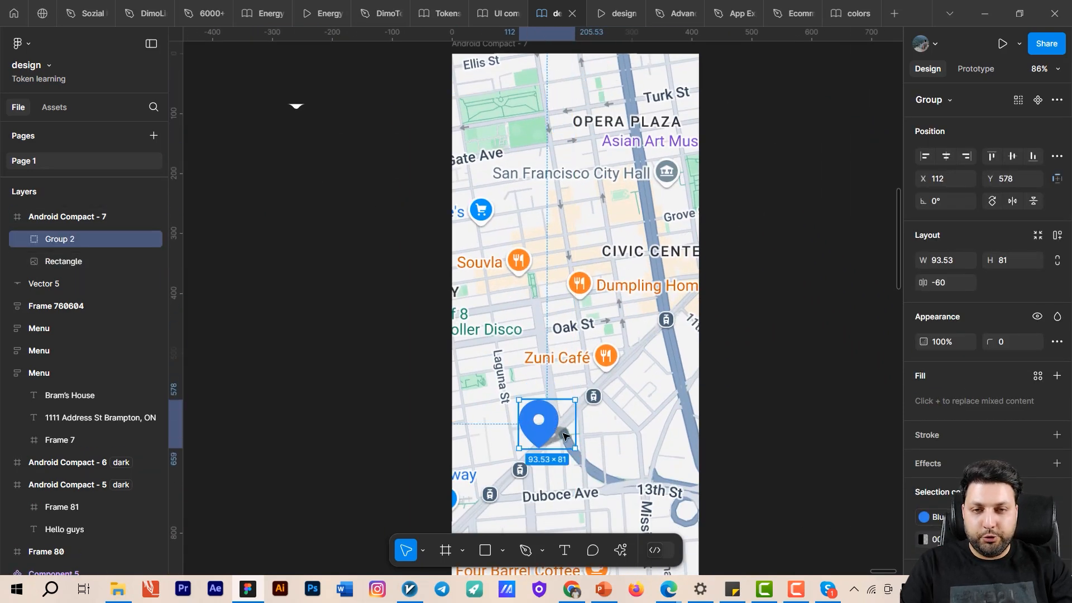
scroll(617, 172, down, 4)
scroll(537, 198, up, 3)
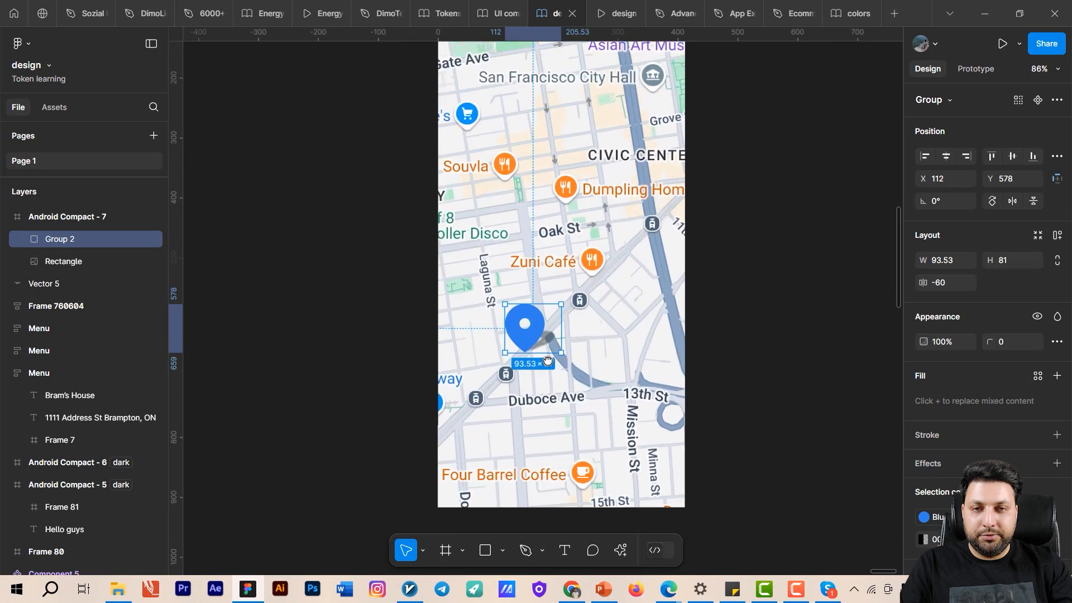
drag(528, 355, 517, 473)
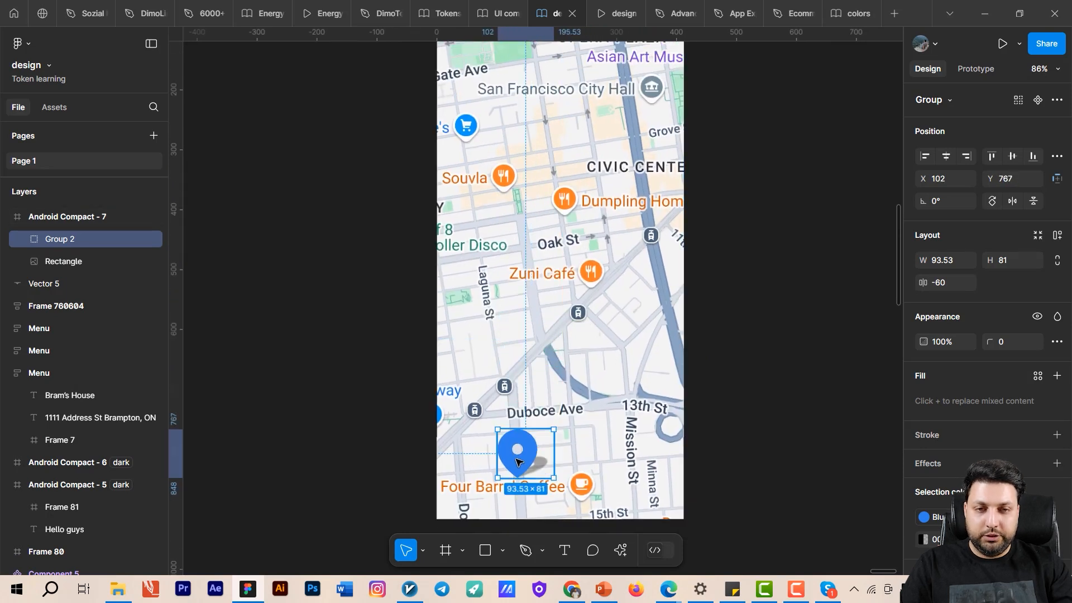
- Scale the pin down proportionally to about 66 × 57 and place it above Four Barrel Coffee at about X 158, Y 779
scroll(587, 424, down, 2)
scroll(586, 424, left, 3)
key(alt)
drag(632, 417, 627, 408)
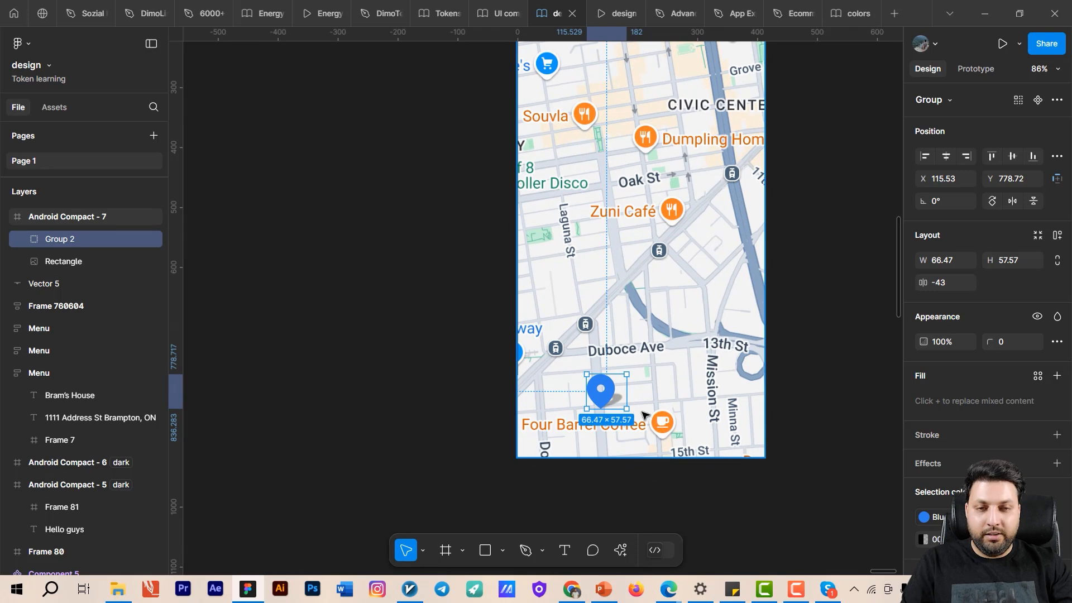
key(alt)
drag(626, 409, 641, 391)
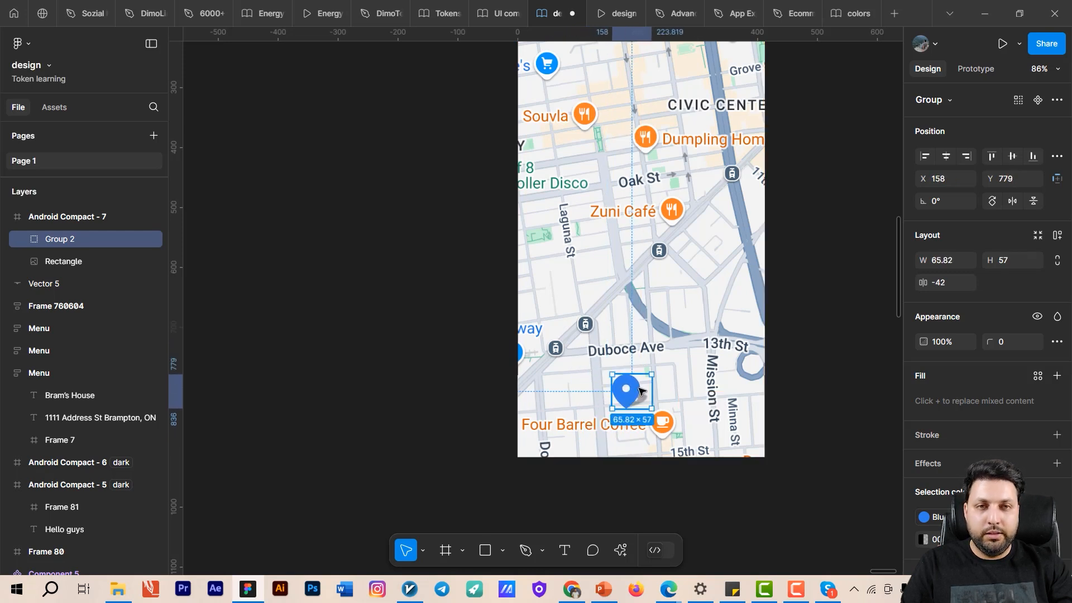
- Duplicate the location pin and place the copy in the upper part of the map, just above the San Francisco City Hall label
drag(647, 335, 535, 472)
drag(566, 216, 577, 309)
drag(553, 525, 630, 353)
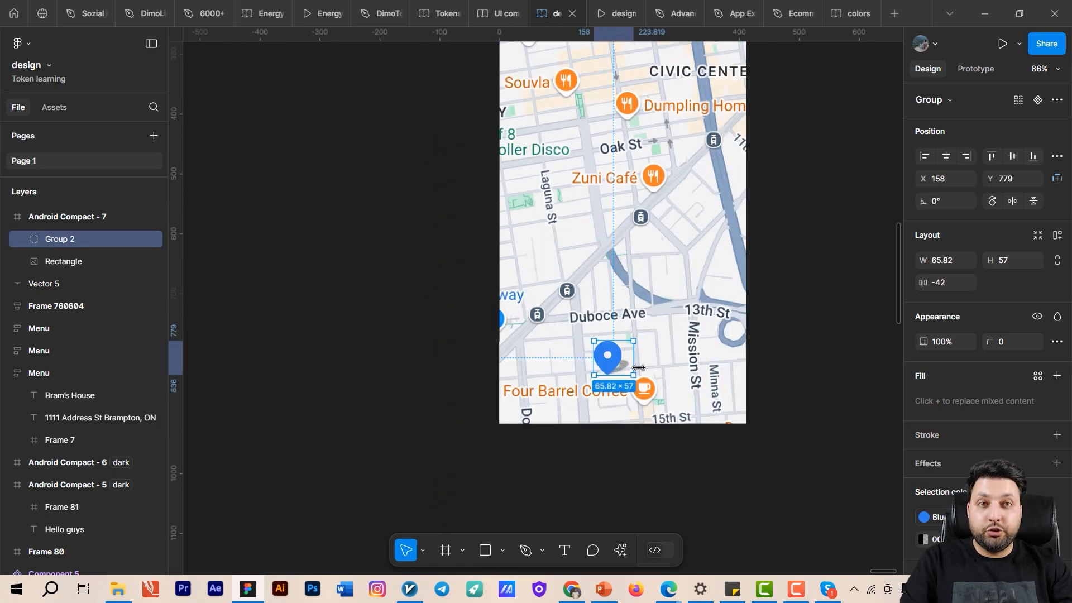
key(ctrl+d)
drag(619, 360, 578, 154)
drag(562, 160, 487, 181)
click(716, 253)
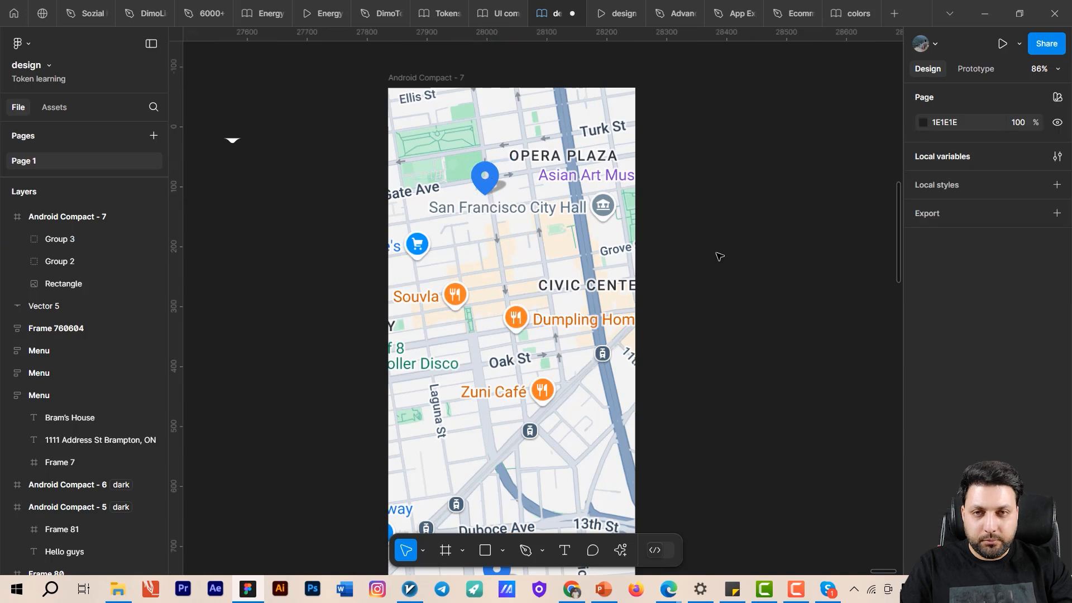
drag(704, 278, 713, 280)
- Preview the Android Compact - 7 frame as a prototype and return to the design file
click(461, 80)
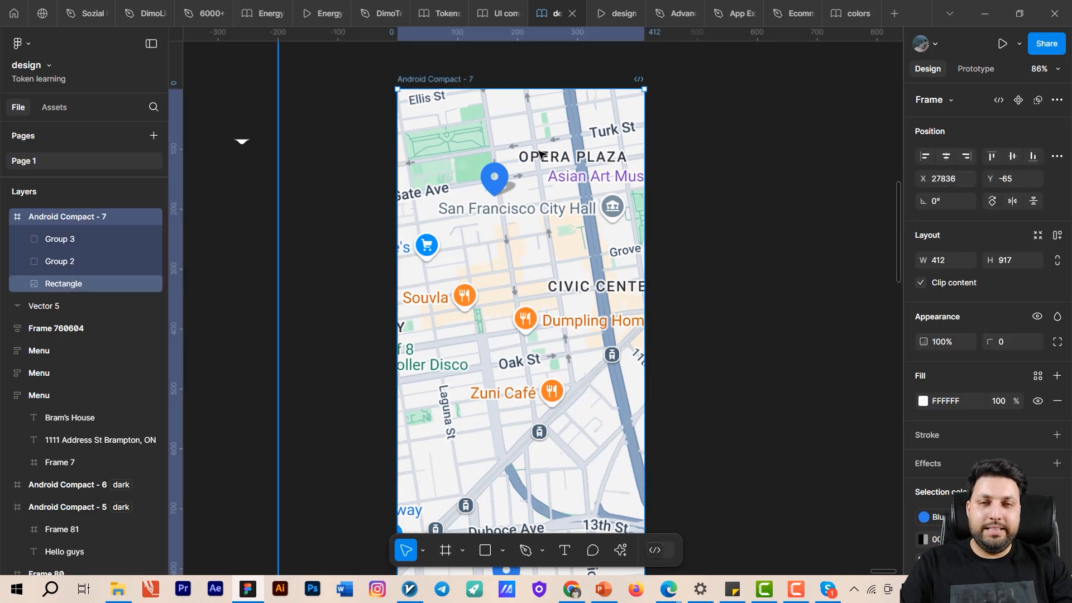
click(968, 78)
click(932, 70)
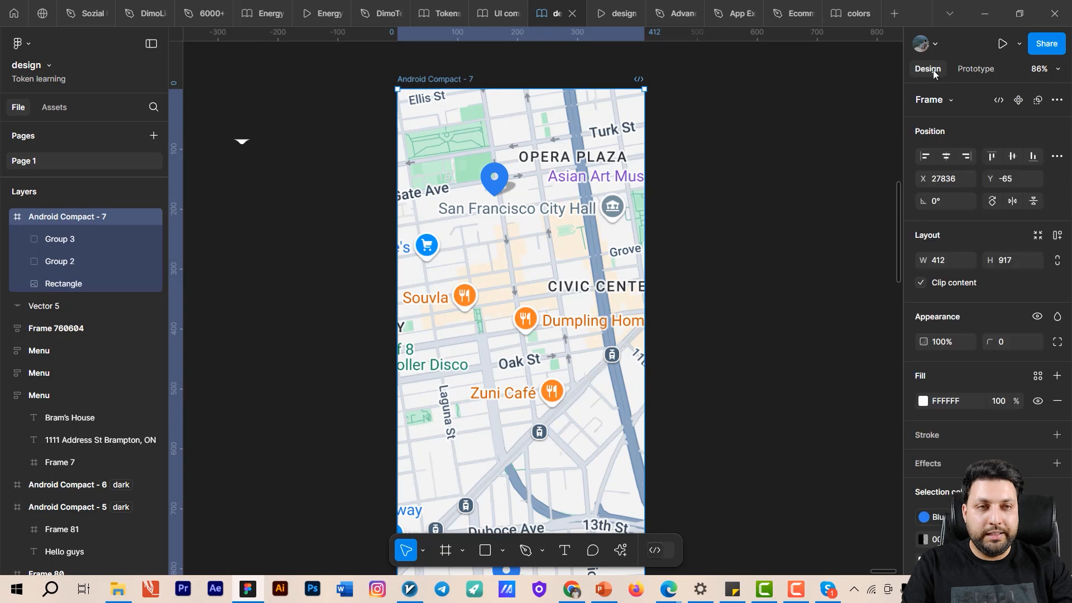
click(974, 69)
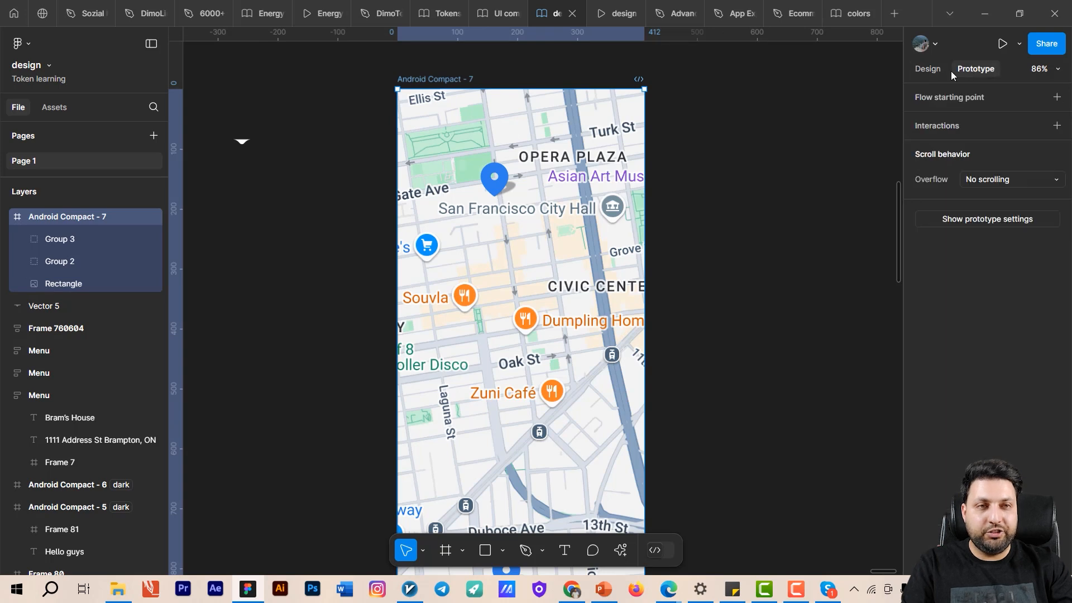
click(999, 47)
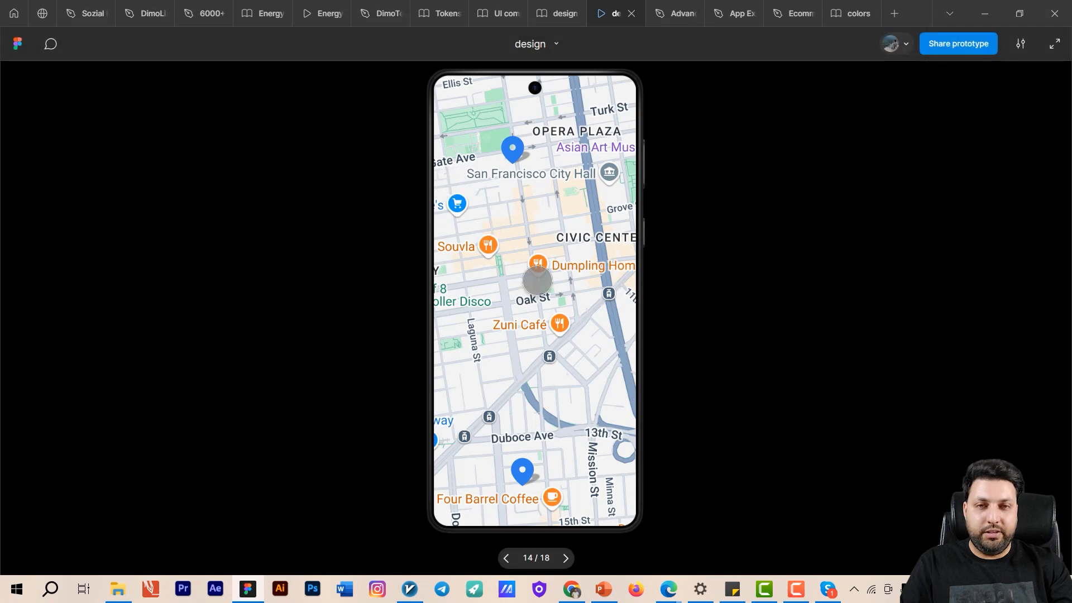
click(557, 14)
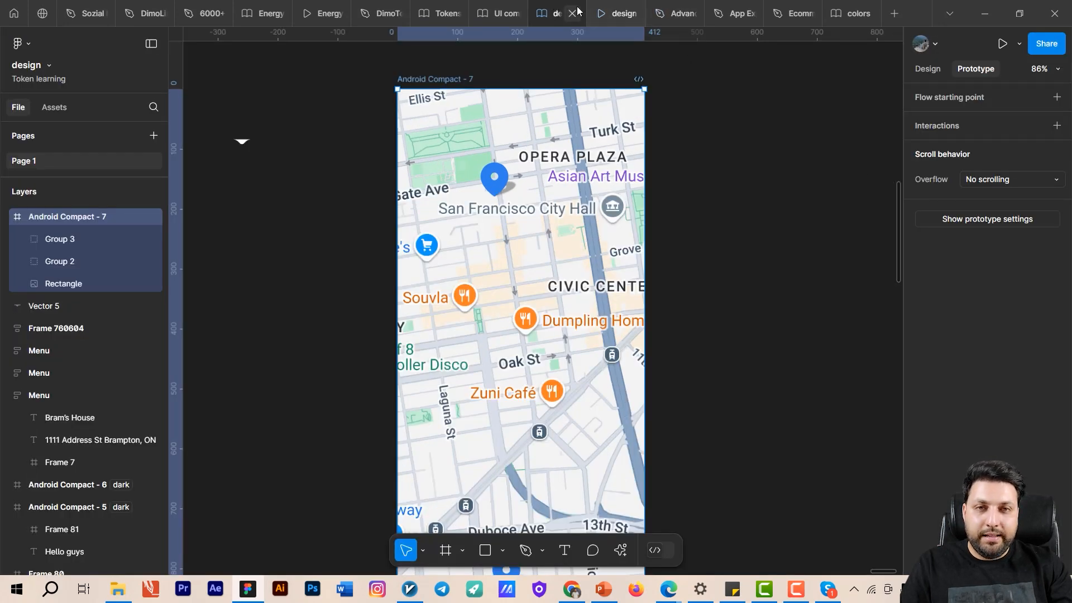
click(615, 13)
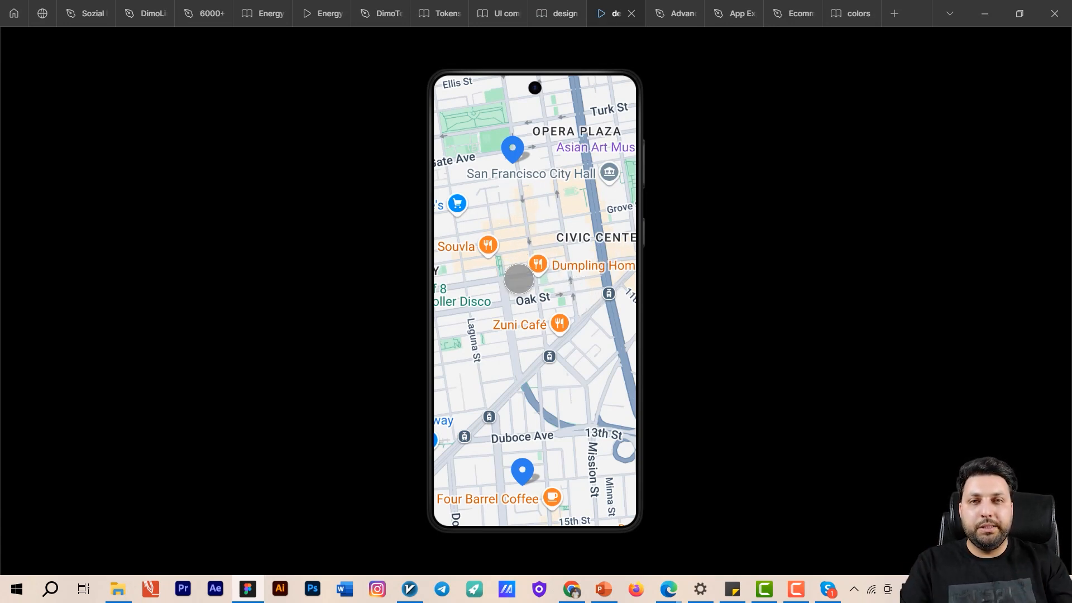
click(560, 10)
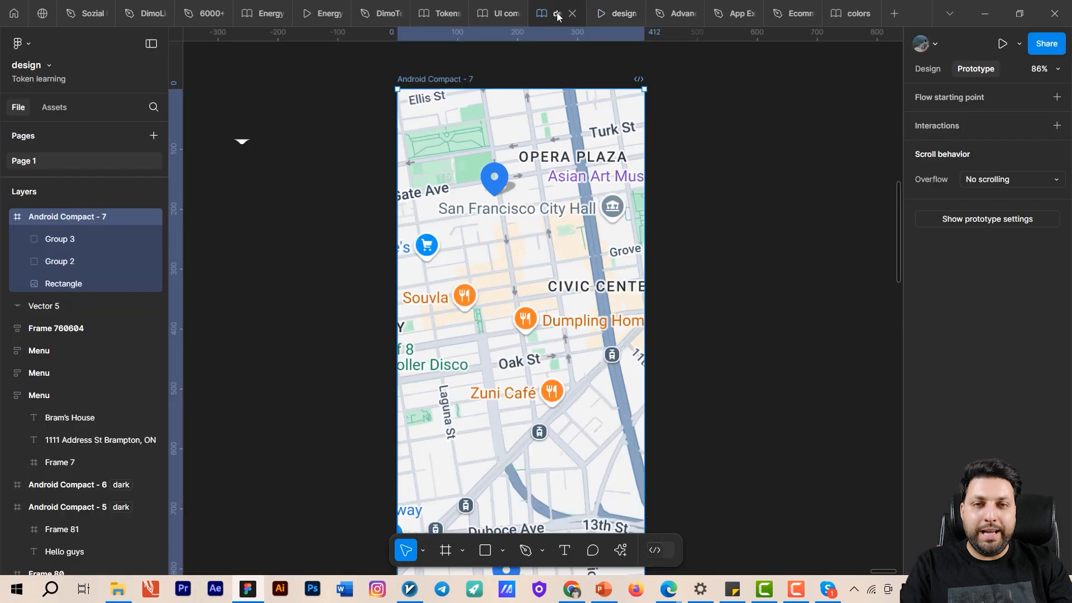
- Set the Android Compact - 7 frame's scroll overflow to Both directions
scroll(680, 149, right, 3)
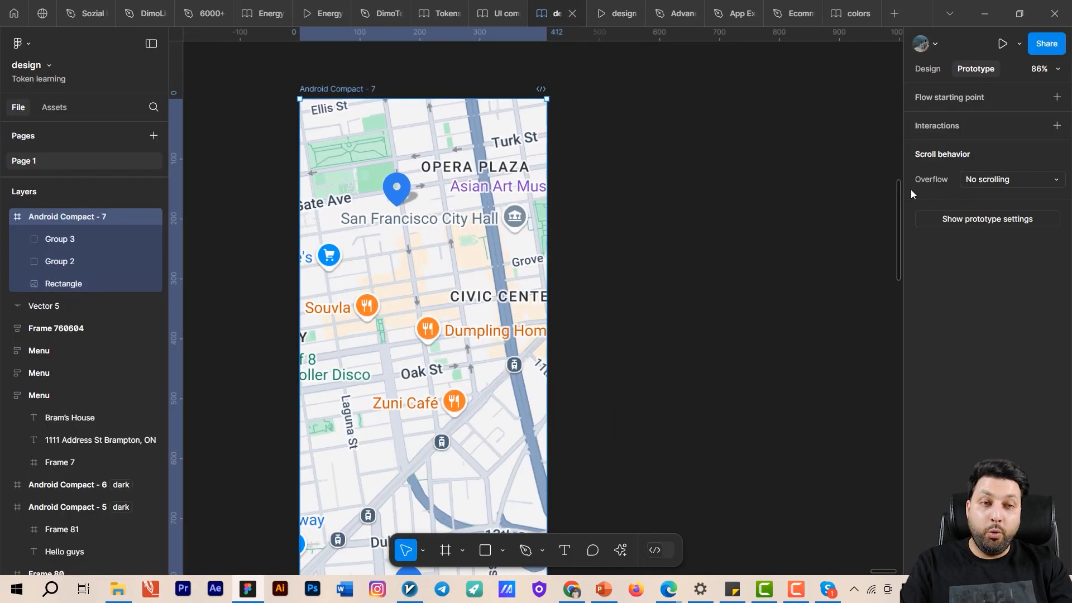
click(1026, 184)
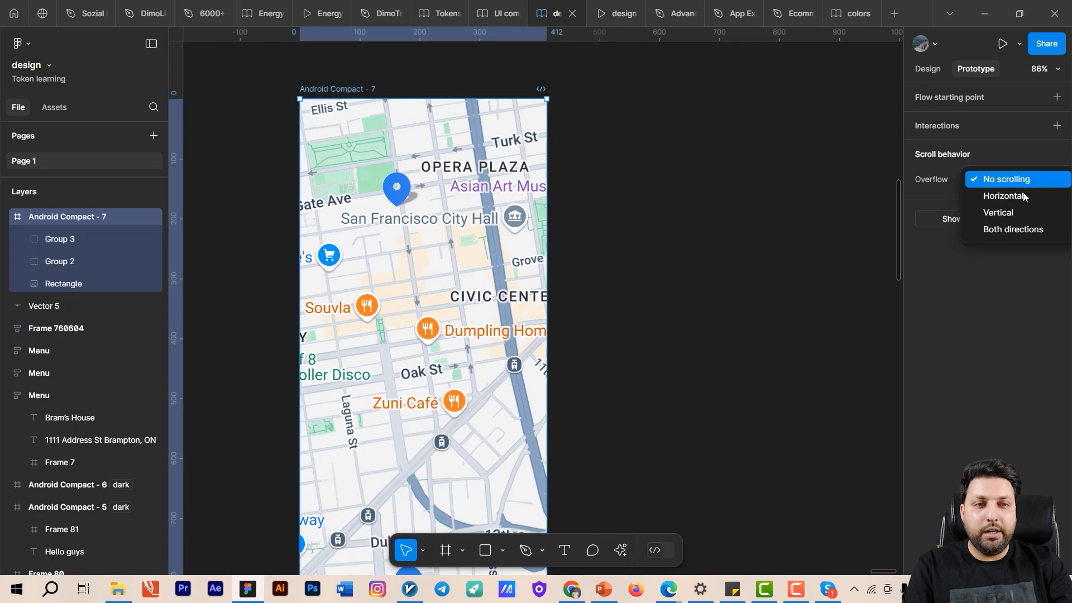
click(1021, 230)
scroll(833, 233, left, 3)
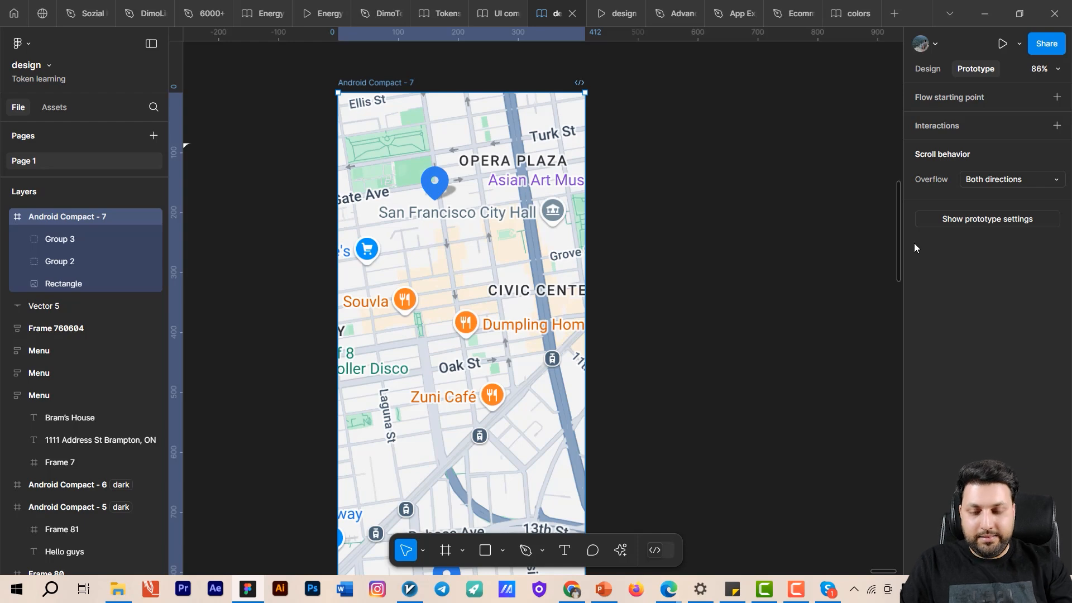
- Test dragging the map around in the prototype preview and return to the design file
key(ctrl+Tab)
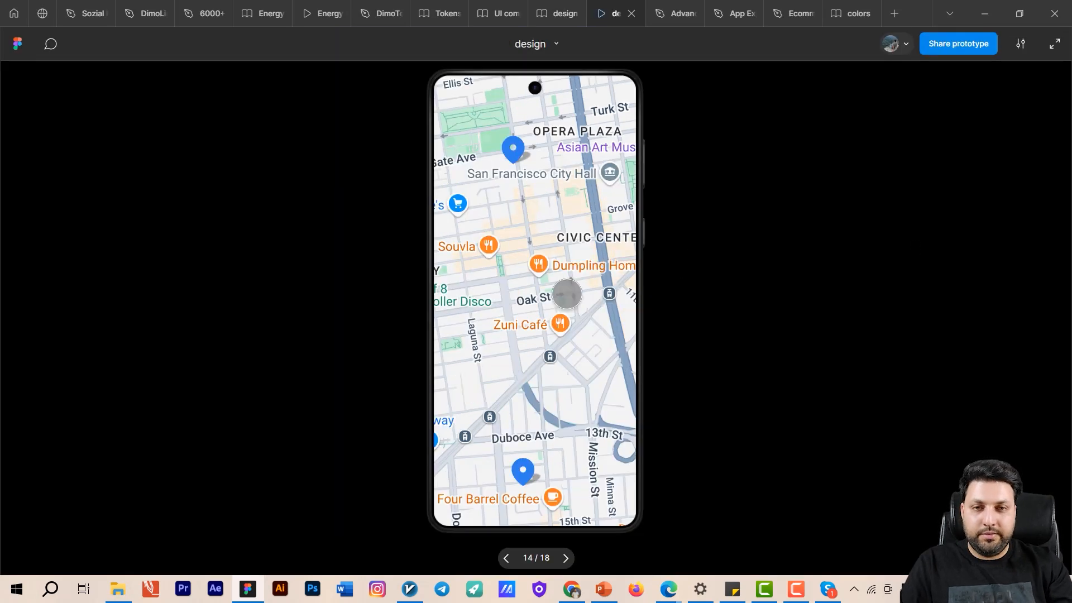
drag(560, 271, 564, 231)
drag(517, 163, 515, 399)
click(556, 13)
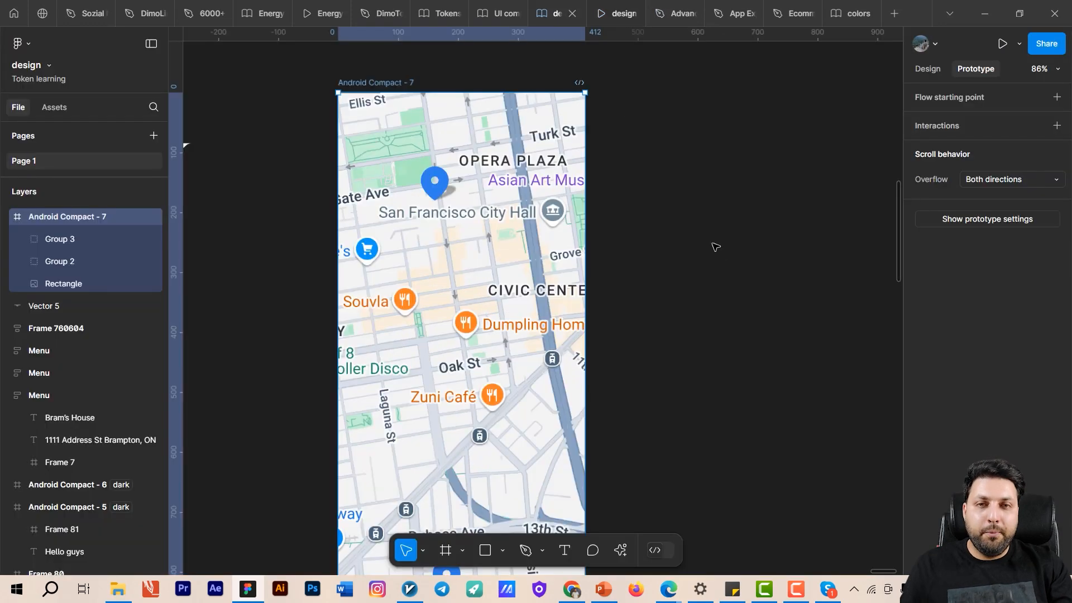
- Draw a new frame of about 273 × 136 on the empty canvas beside the Android Compact - 7 frame
scroll(718, 241, down, 5)
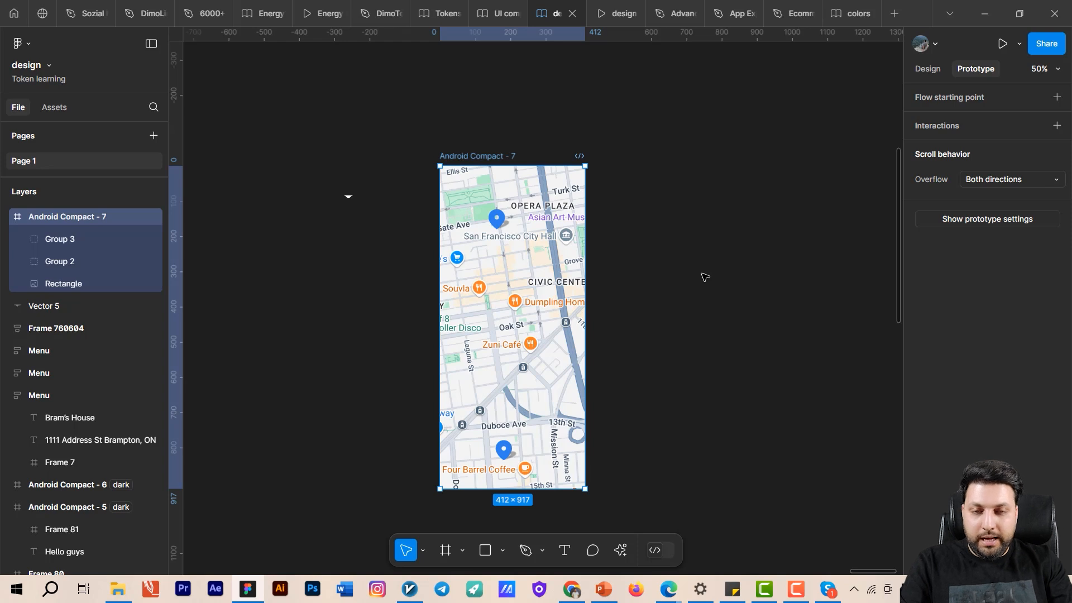
key(f)
scroll(667, 223, right, 3)
drag(548, 199, 645, 247)
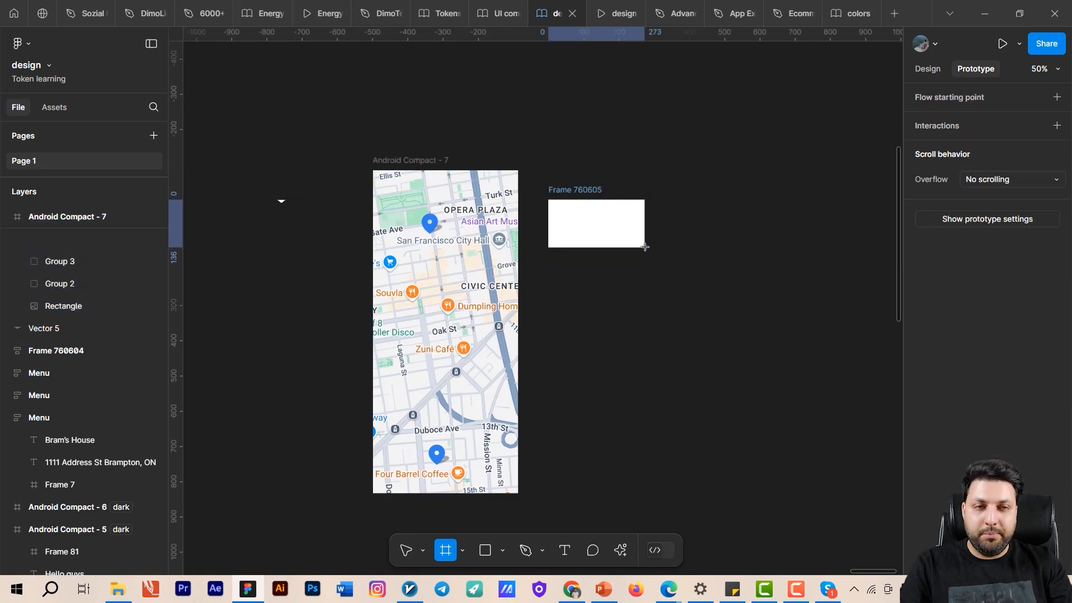
- Set the new frame's width to 221 and its height to 100
click(920, 70)
click(954, 260)
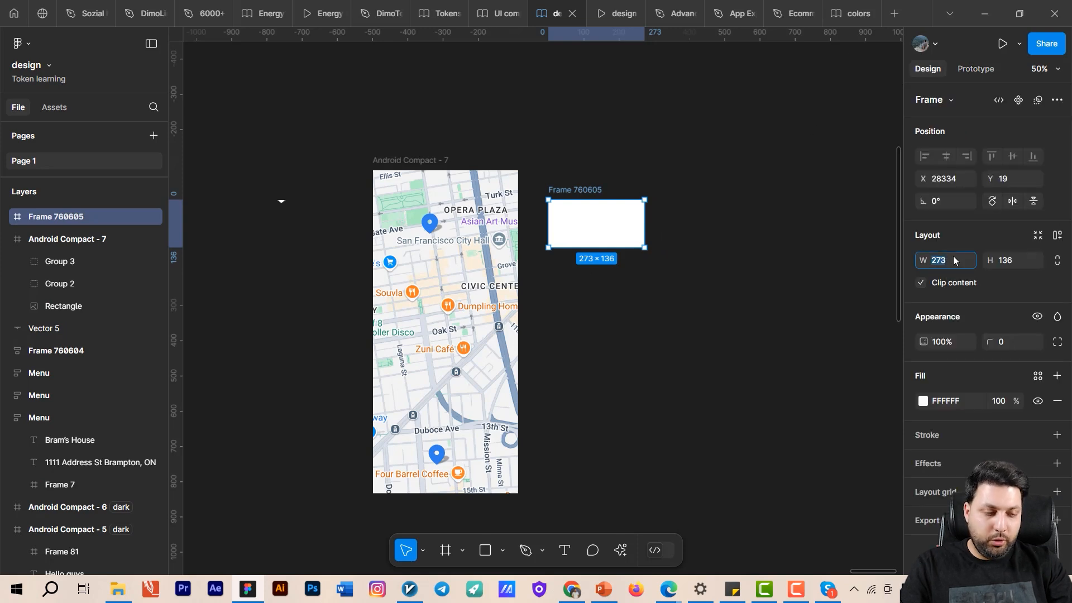
text(221)
key(Return)
click(994, 268)
text(100)
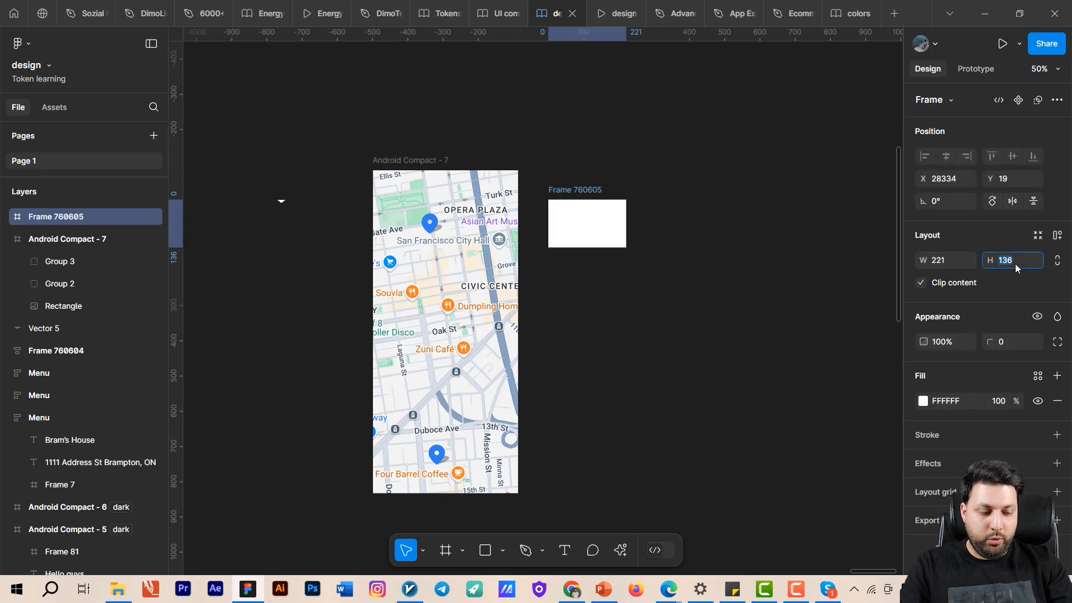
key(Return)
scroll(672, 246, up, 2)
drag(670, 247, 758, 293)
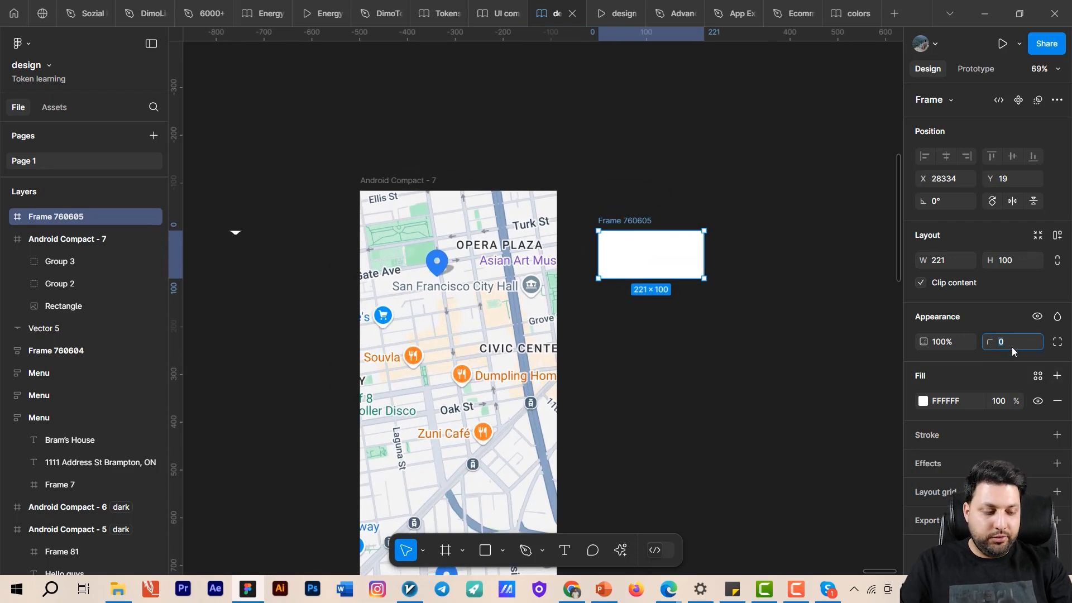
- Set the new 221 × 100 frame's corner radius to 16 and apply auto layout to it
text(16)
key(Return)
scroll(665, 337, up, 3)
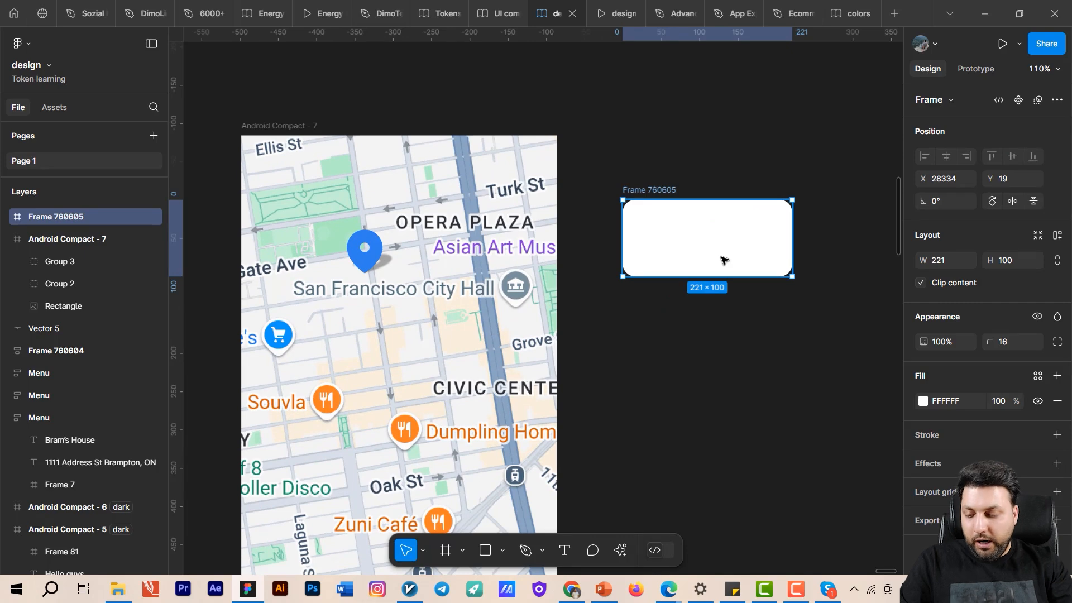
key(shift+a)
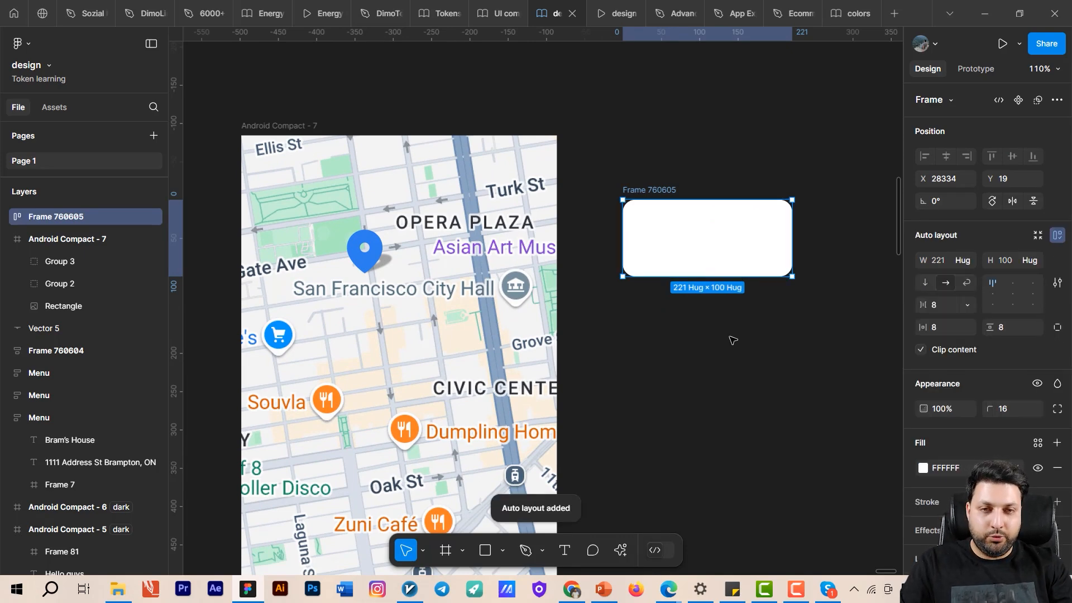
- Move the small white arrow vector from beside the map frame to just below the rounded white frame
scroll(748, 329, down, 4)
click(360, 271)
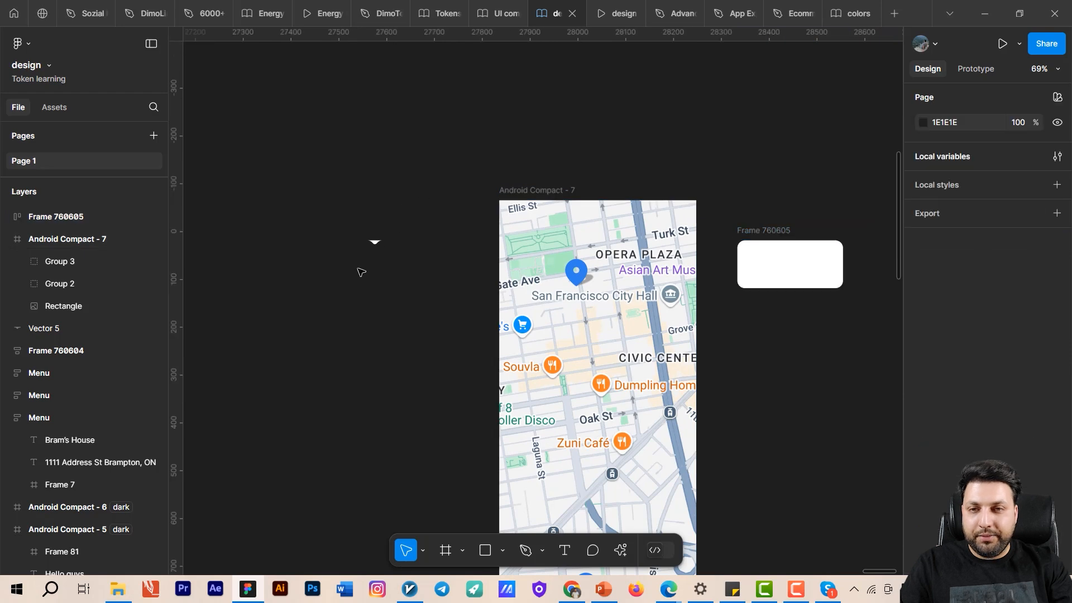
click(369, 244)
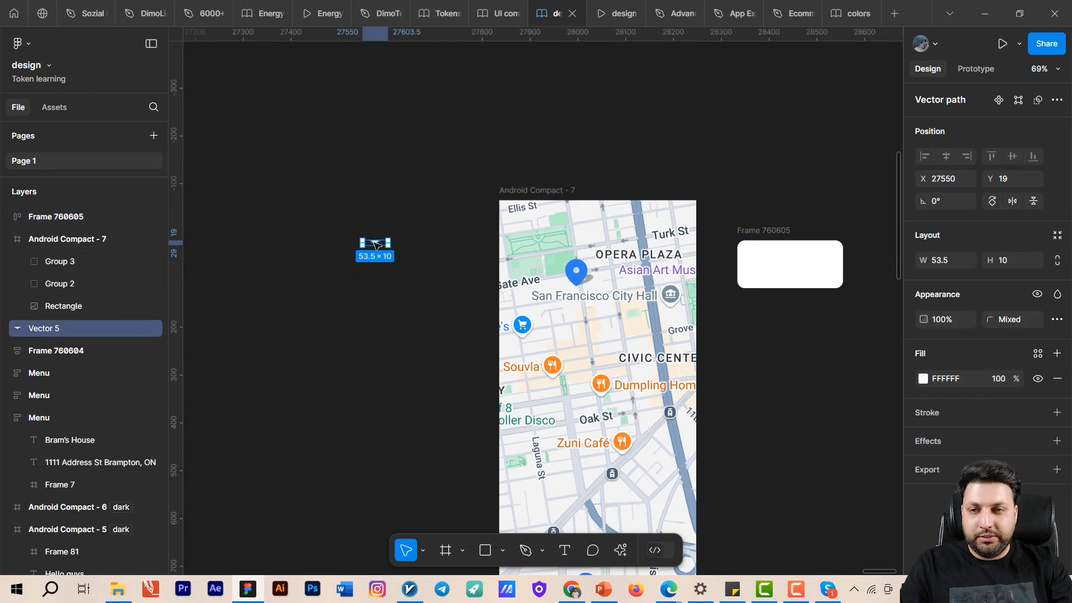
drag(375, 244, 809, 325)
scroll(809, 325, up, 5)
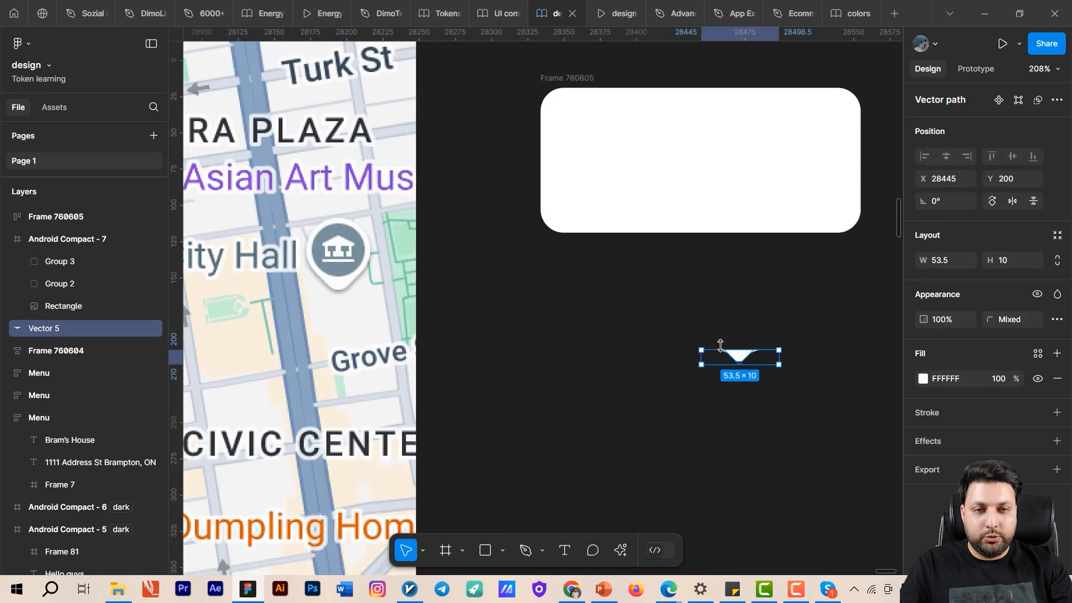
drag(740, 358, 694, 272)
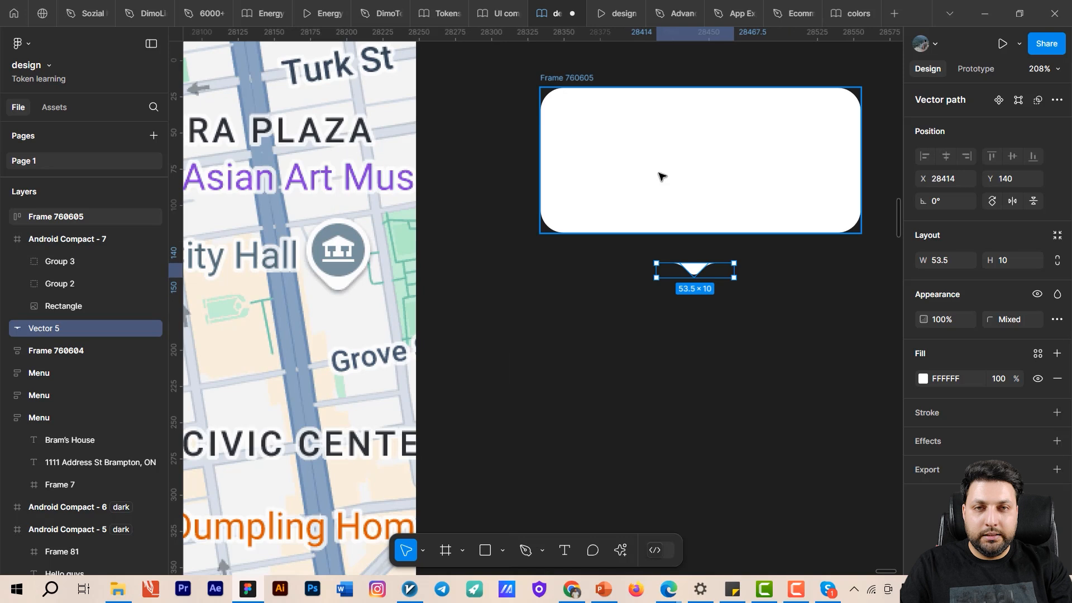
- Combine the rounded frame and the arrow vector in a vertical auto layout with a gap of 0
shift+click(547, 83)
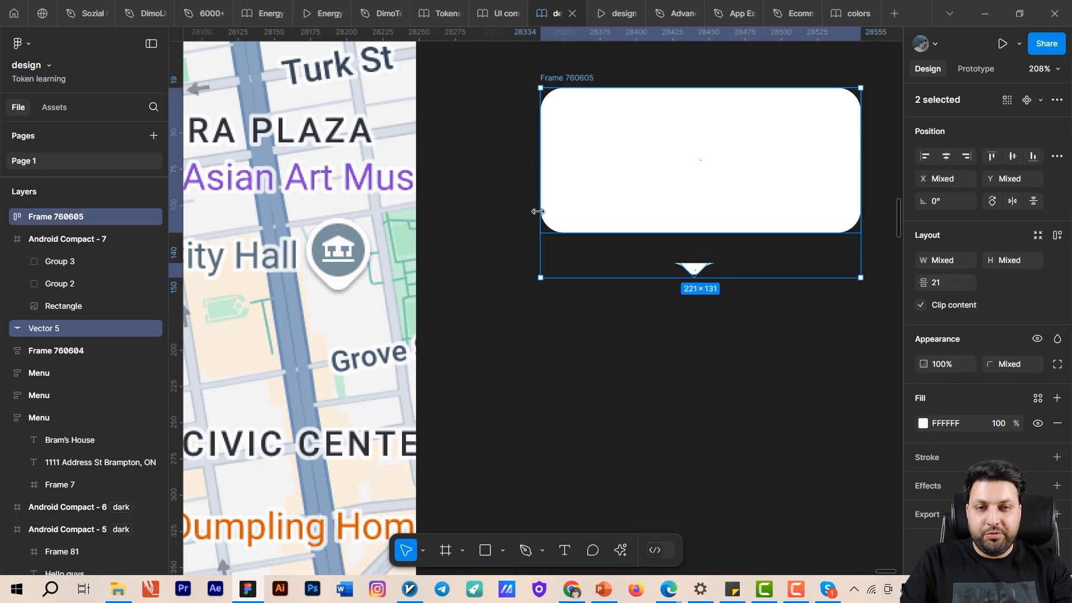
key(shift+a)
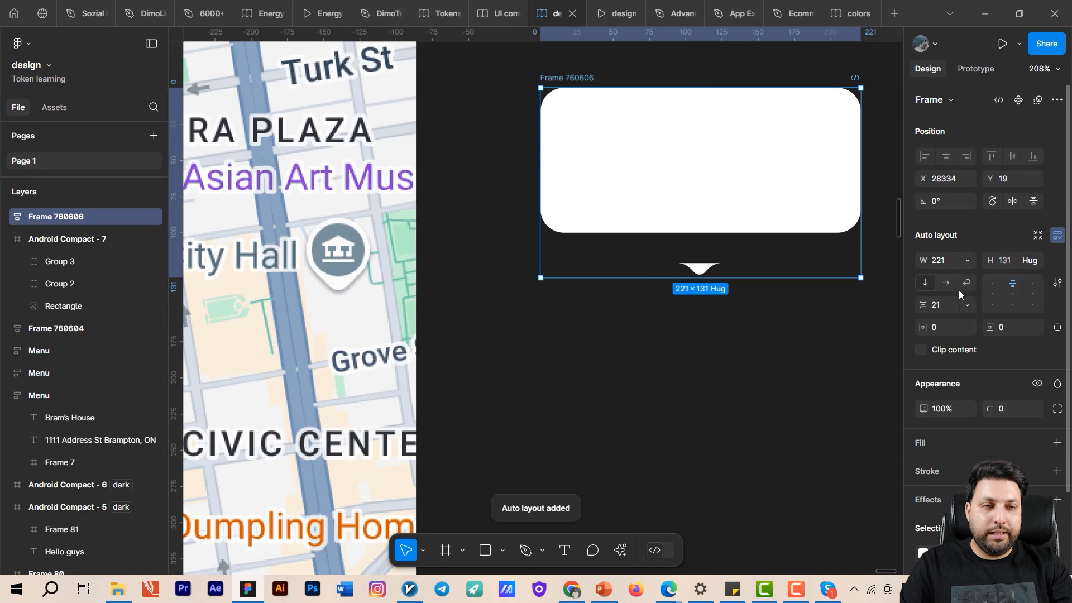
click(923, 305)
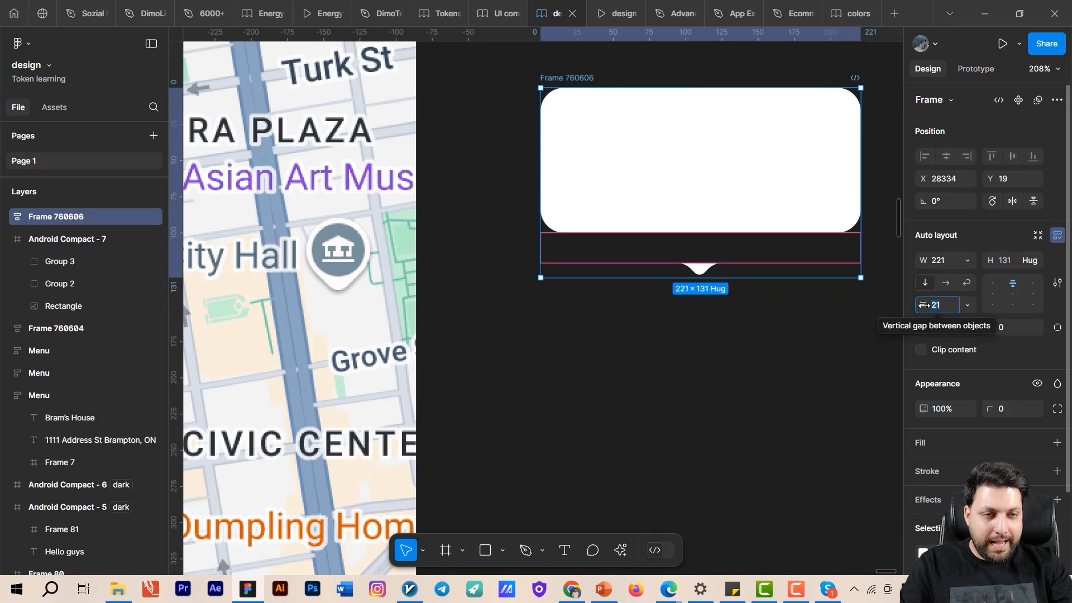
text(0)
key(Return)
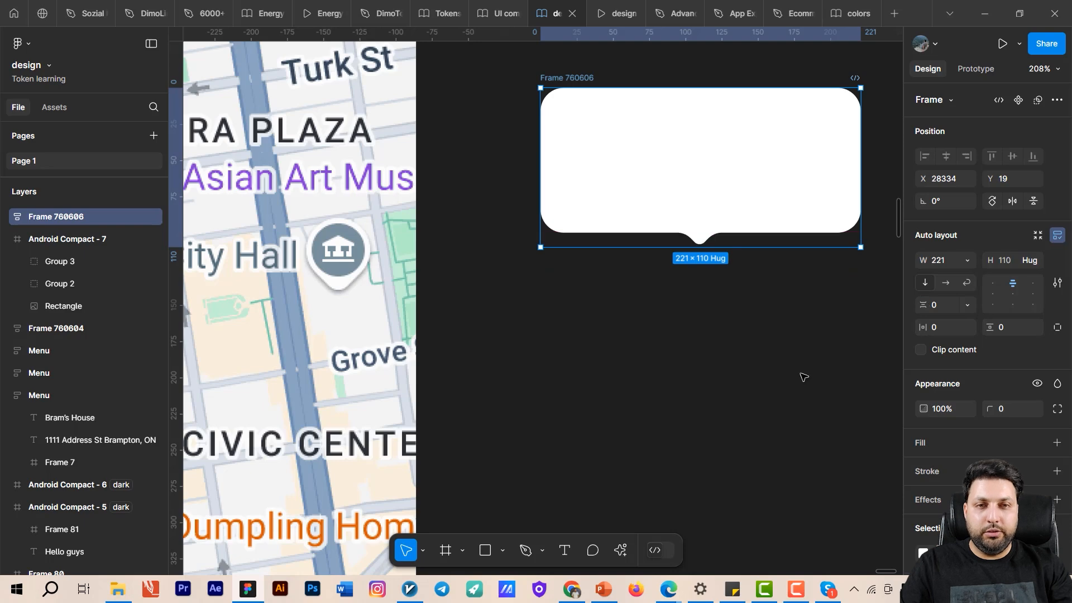
click(840, 268)
scroll(714, 194, down, 3)
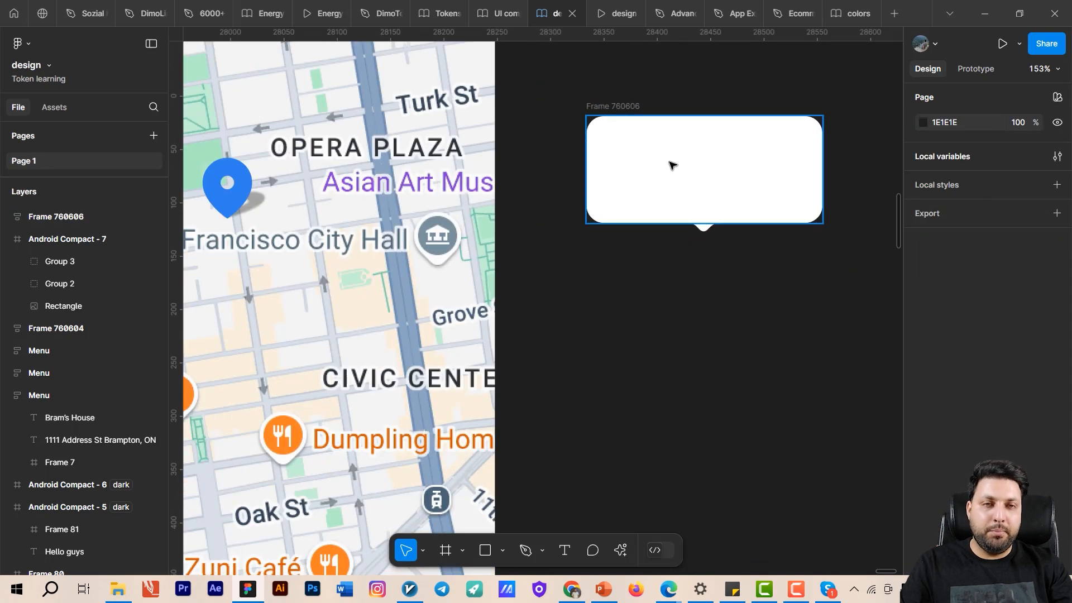
drag(715, 302, 756, 379)
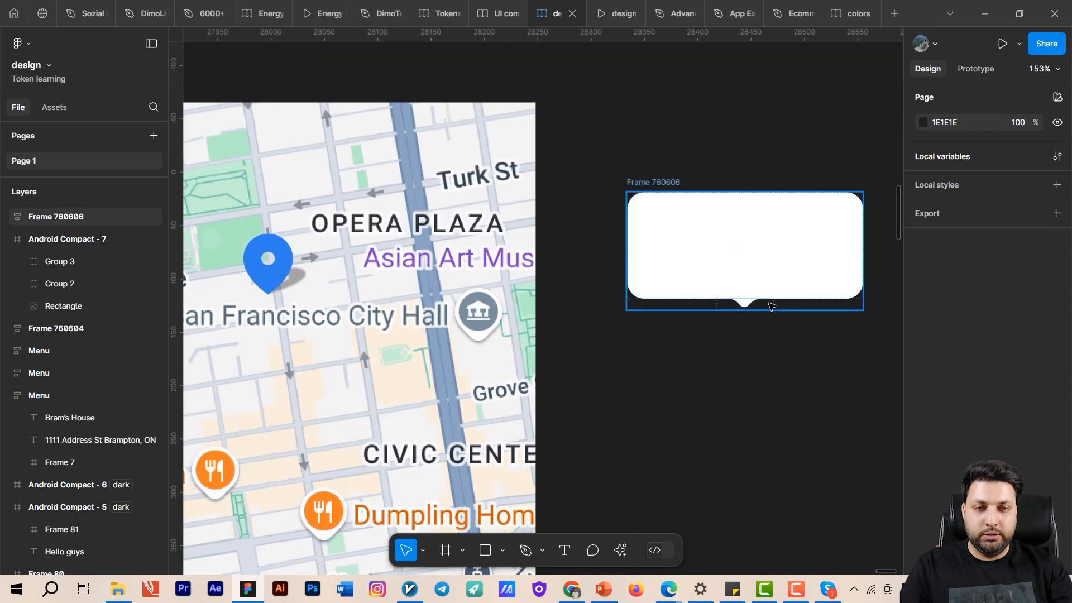
drag(771, 305, 667, 278)
scroll(669, 251, down, 3)
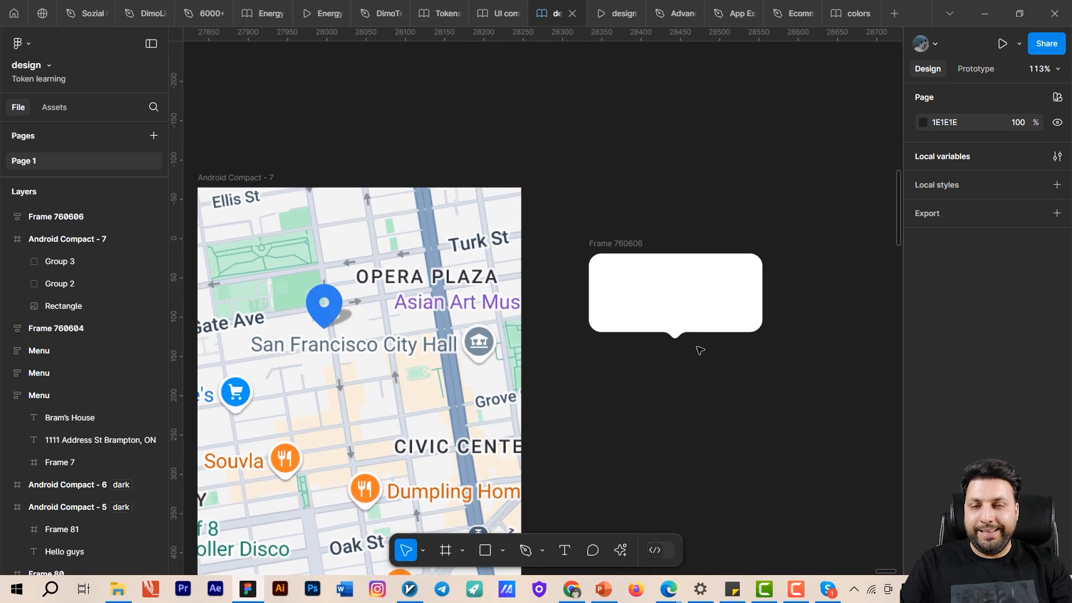
scroll(691, 235, down, 1)
scroll(692, 235, left, 1)
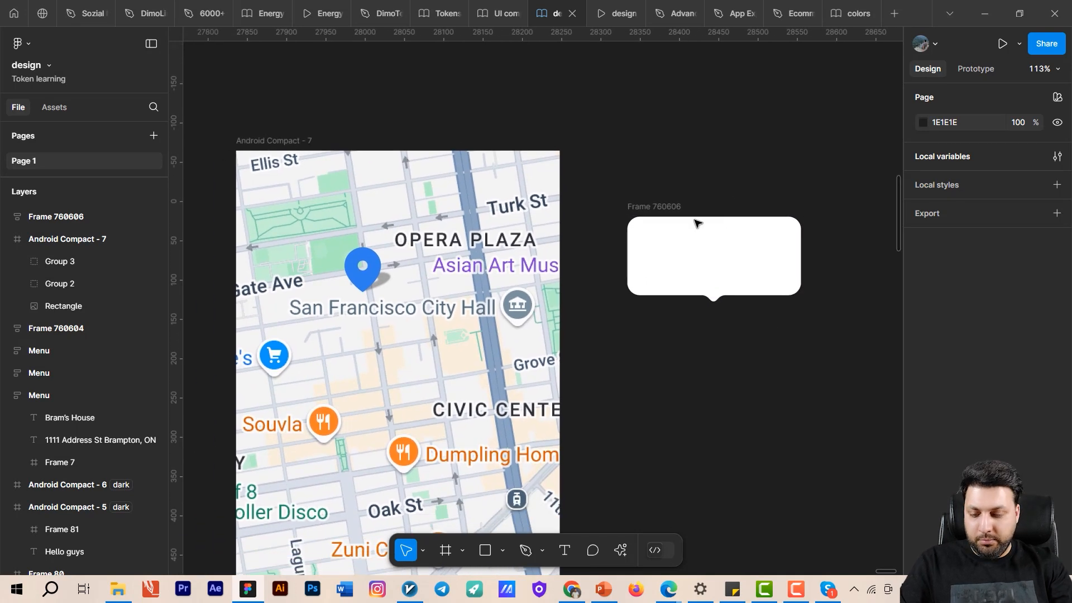
- Add the text "San Francisco City Hall" on the empty canvas just above the white tooltip frame
key(t)
click(668, 132)
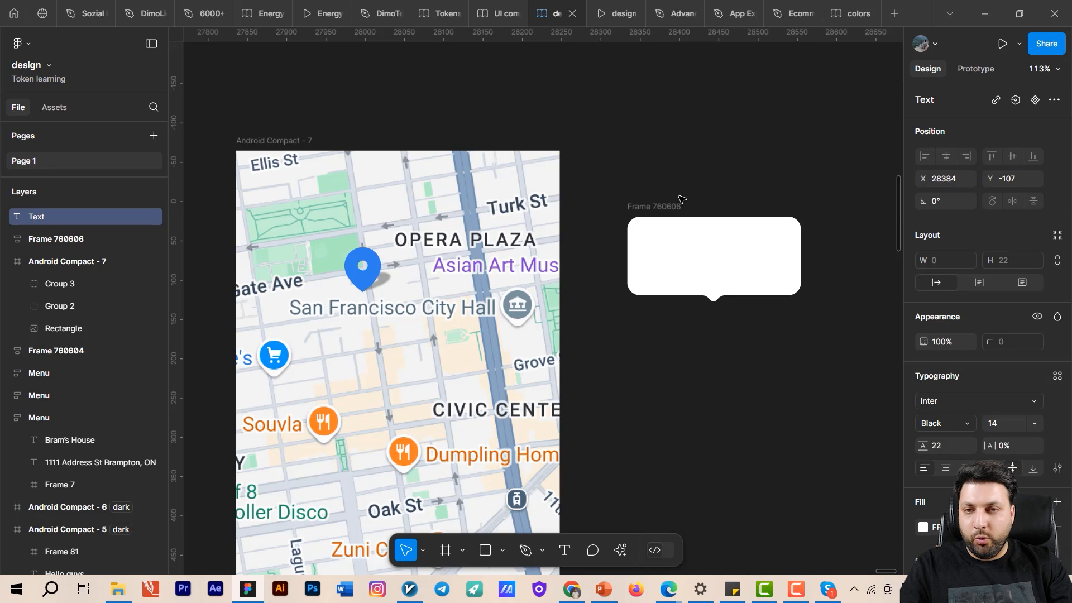
text(Sa)
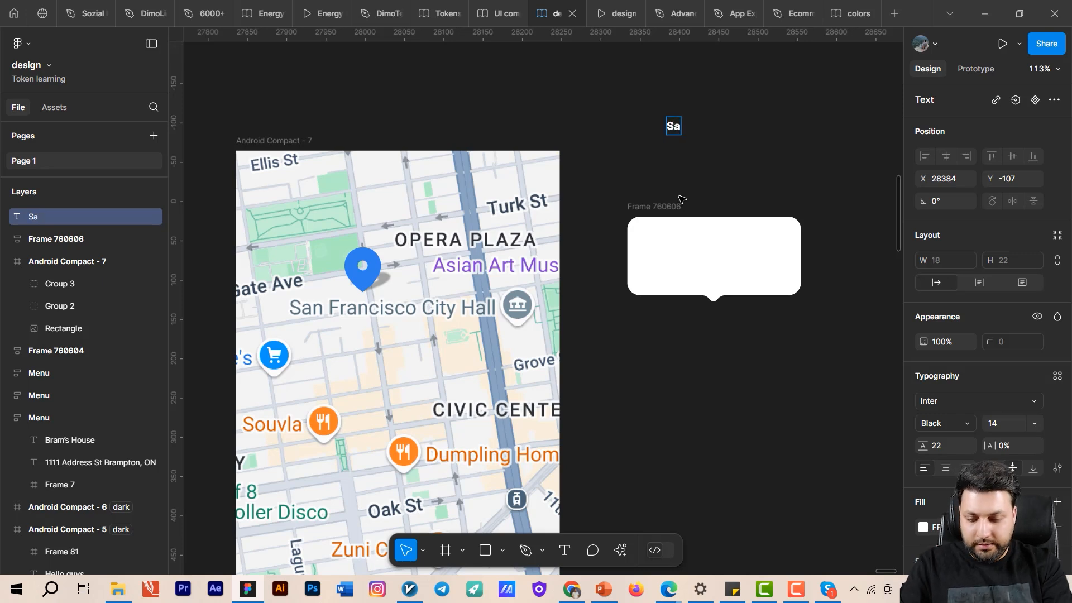
text(nfra)
key(BackSpace)
key(BackSpace)
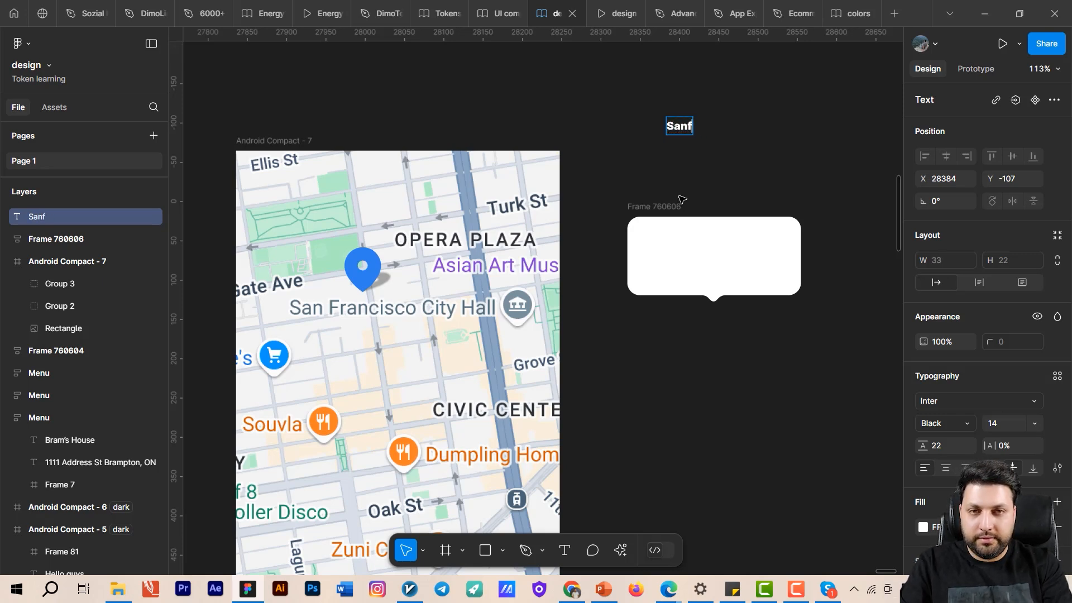
text(Fr)
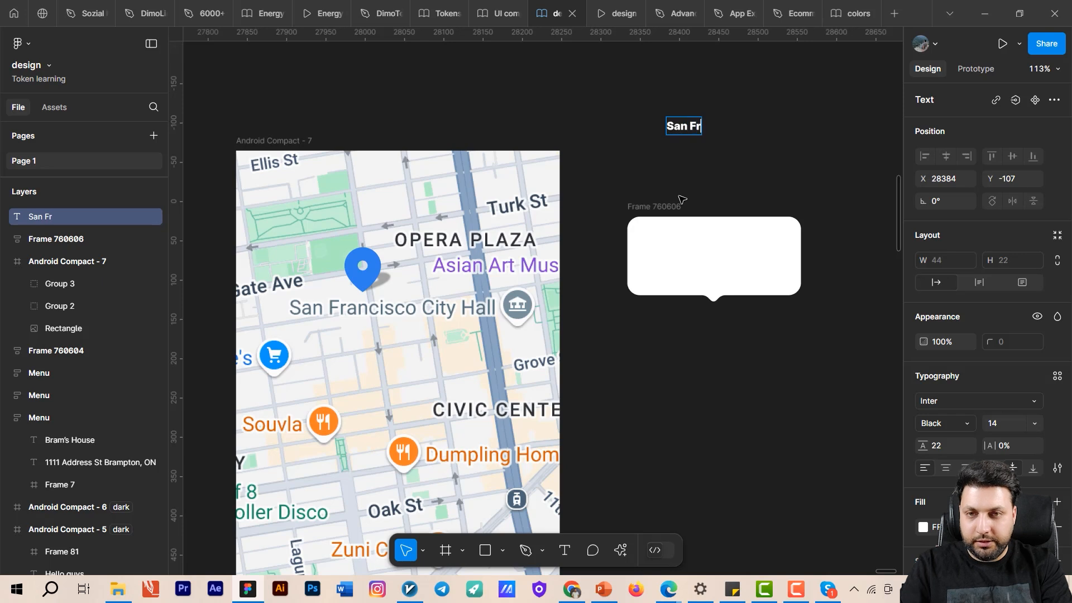
text(anc)
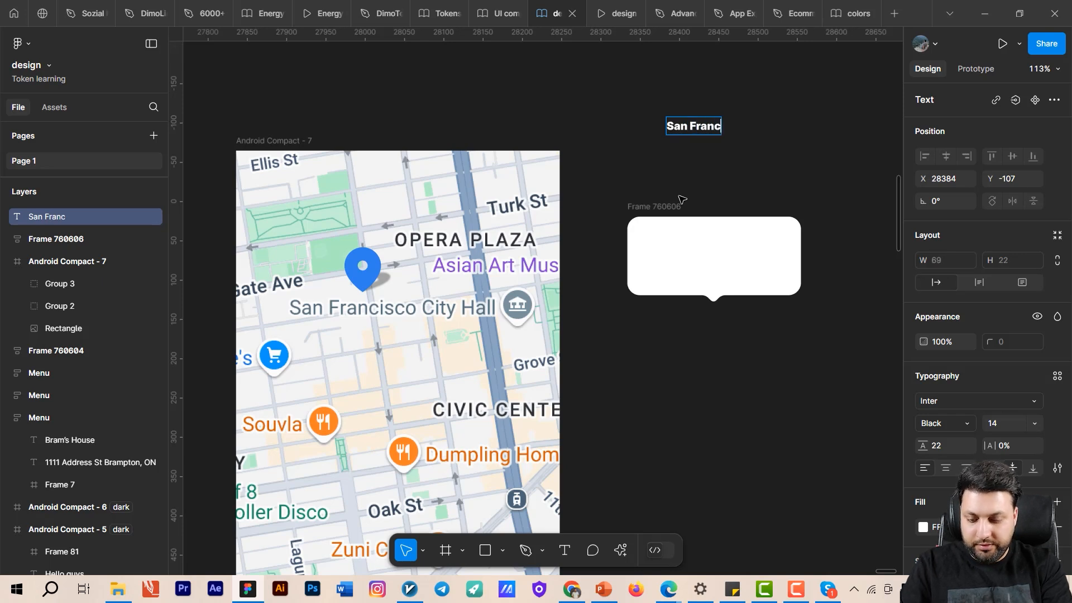
text(isco)
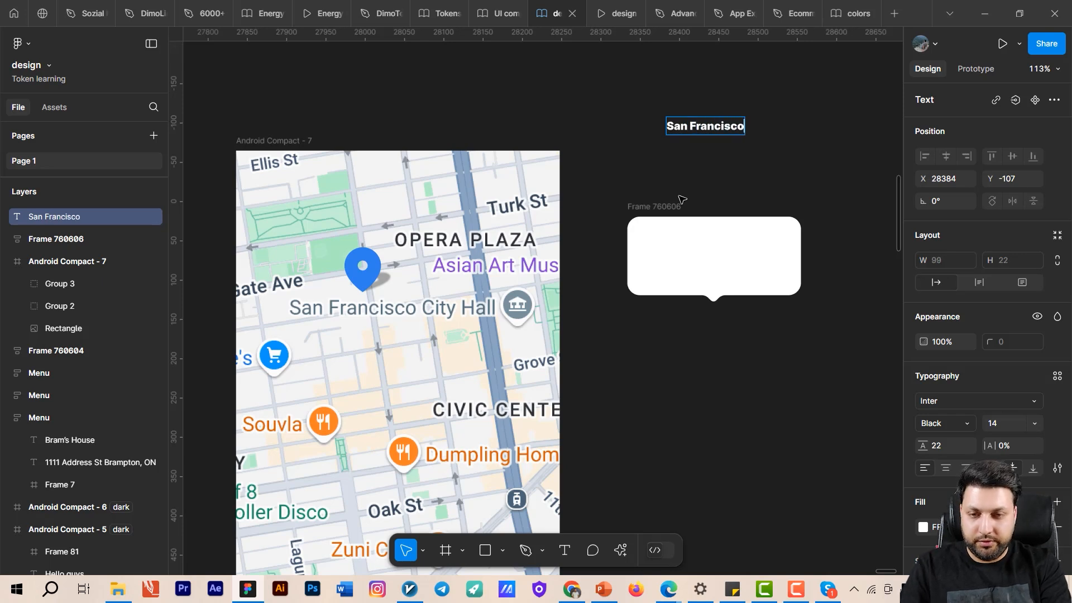
text( City)
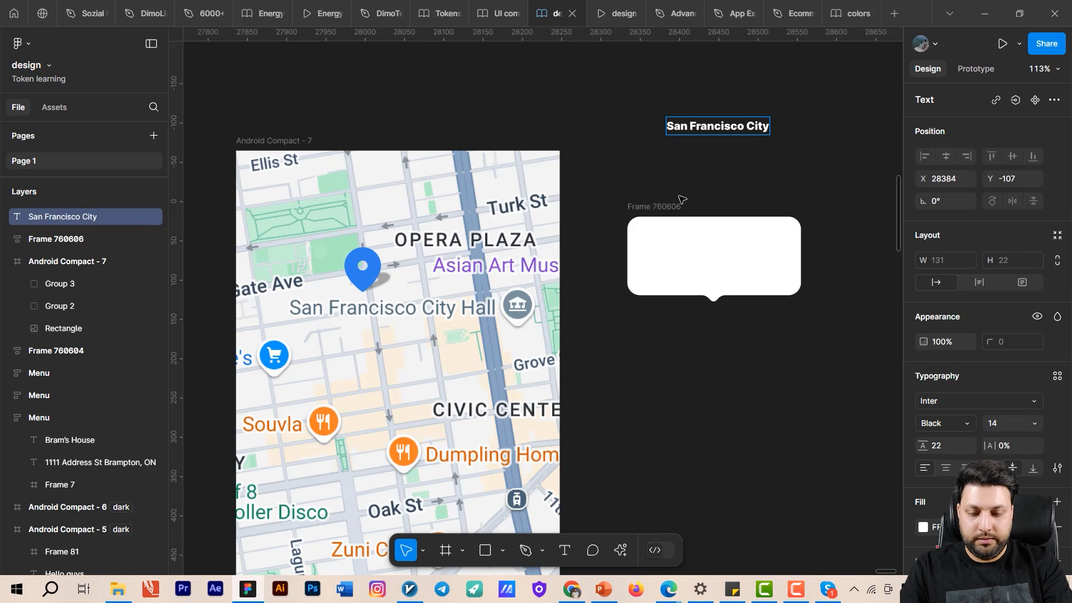
text( Ha)
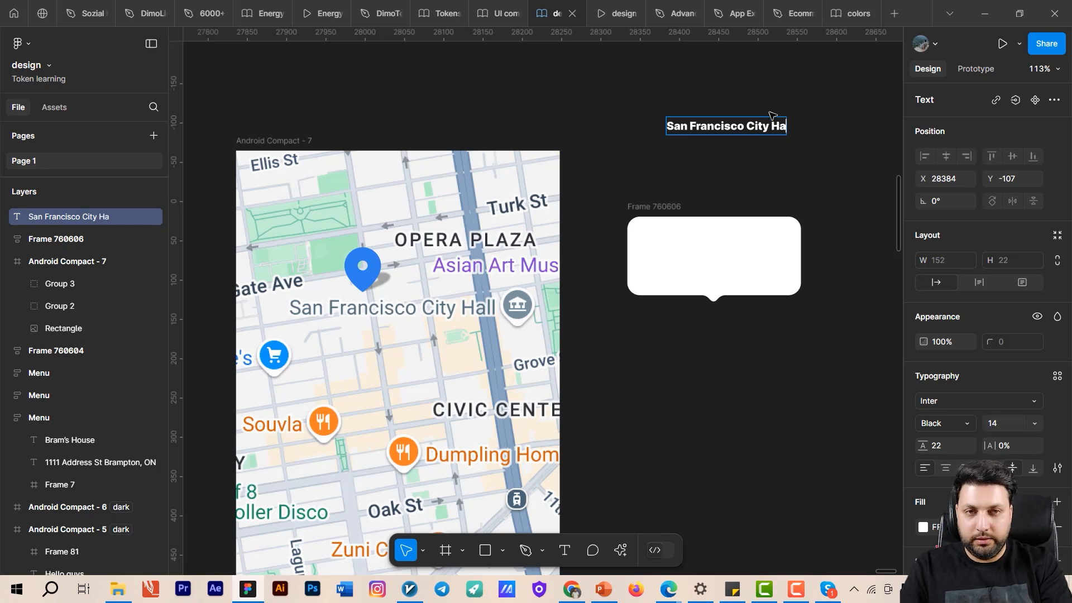
text(ll)
key(Escape)
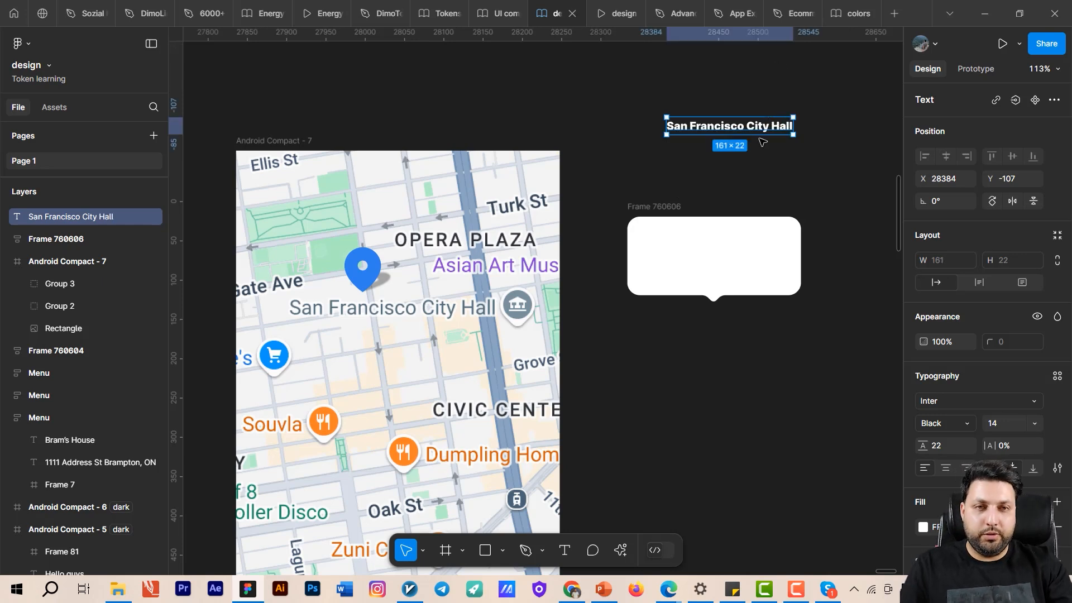
drag(763, 128, 749, 149)
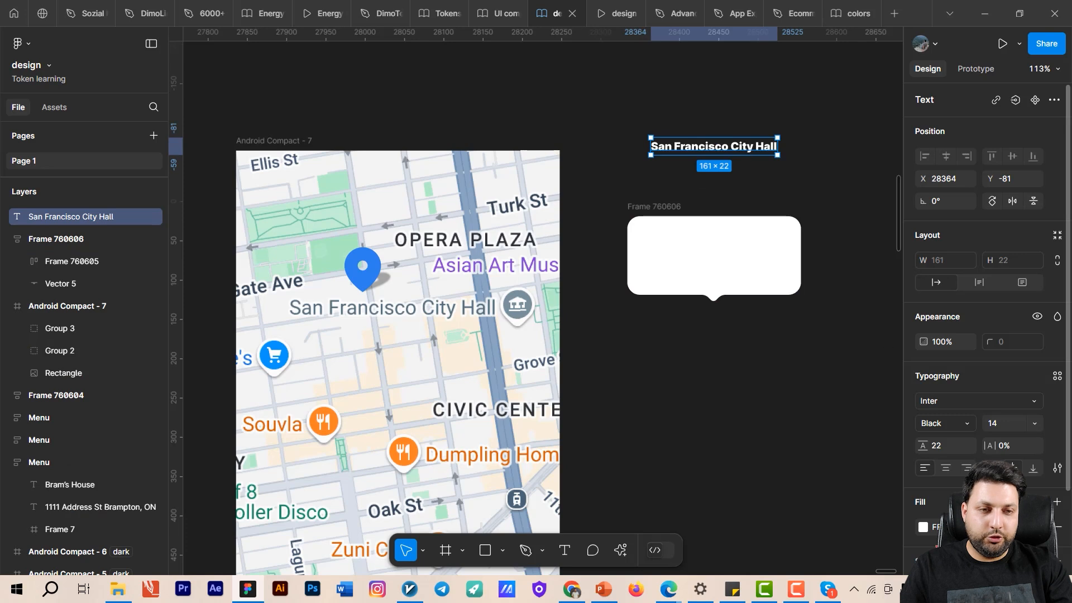
- Colour the San Francisco City Hall text dark grey (HSB 0, 0, 20) and place it inside the white tooltip frame
click(923, 526)
drag(755, 334, 732, 357)
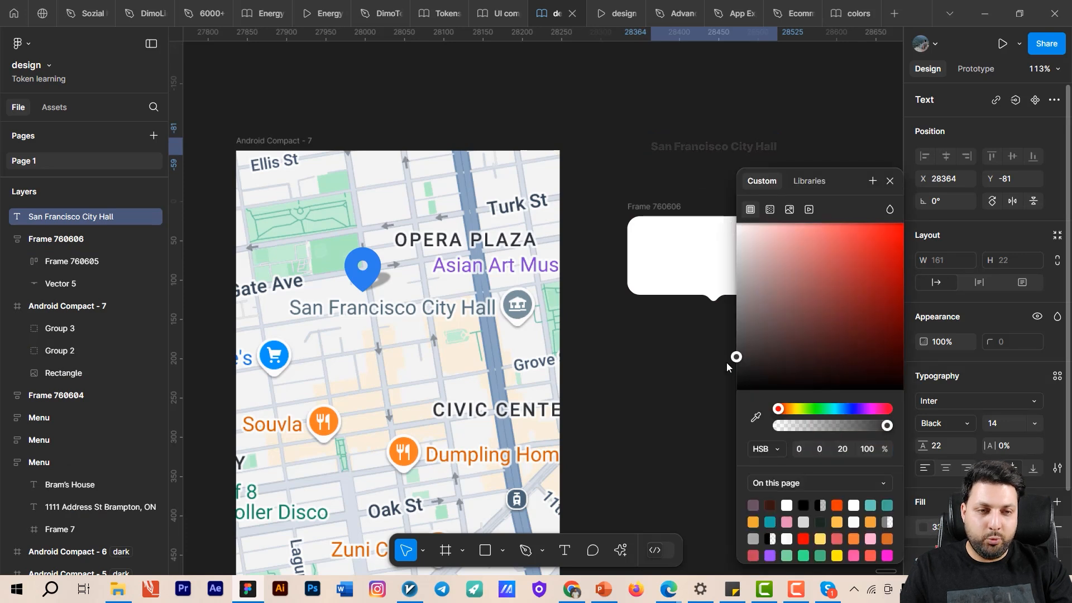
drag(677, 146, 664, 263)
scroll(641, 270, up, 5)
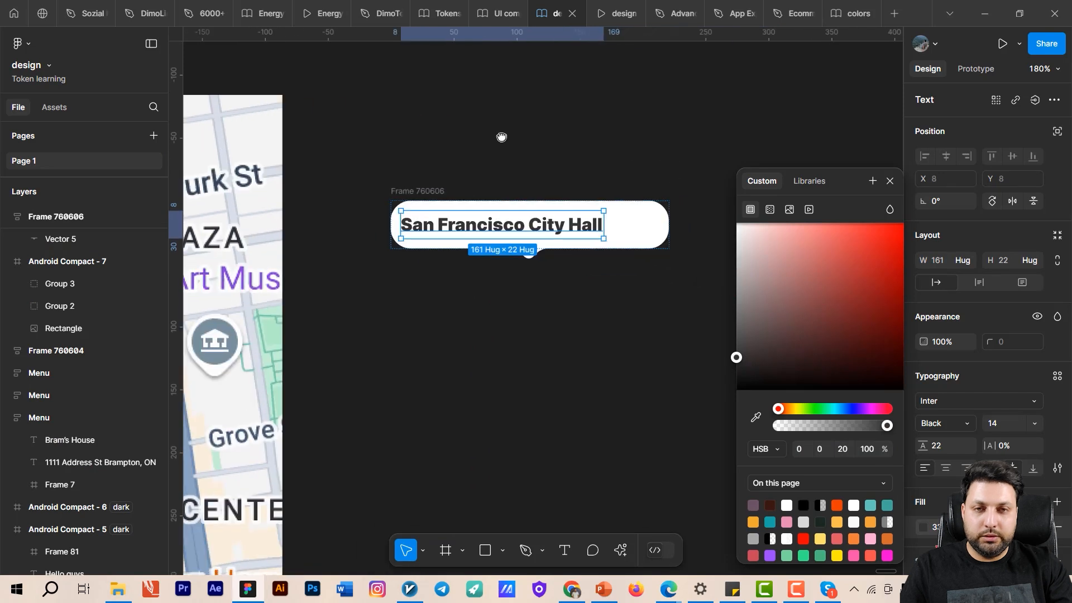
click(569, 224)
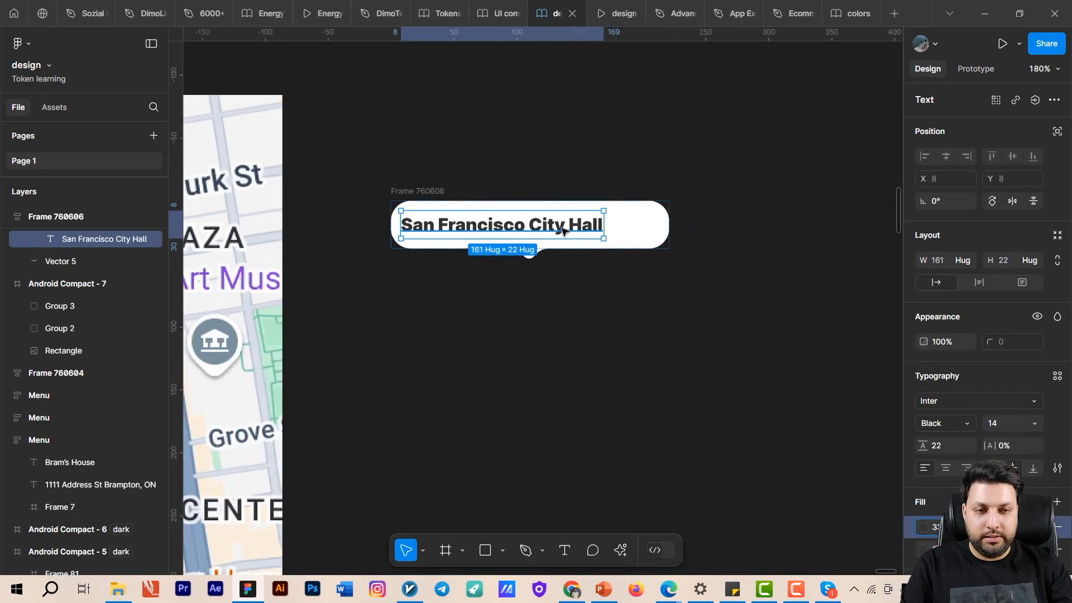
click(1060, 533)
click(618, 304)
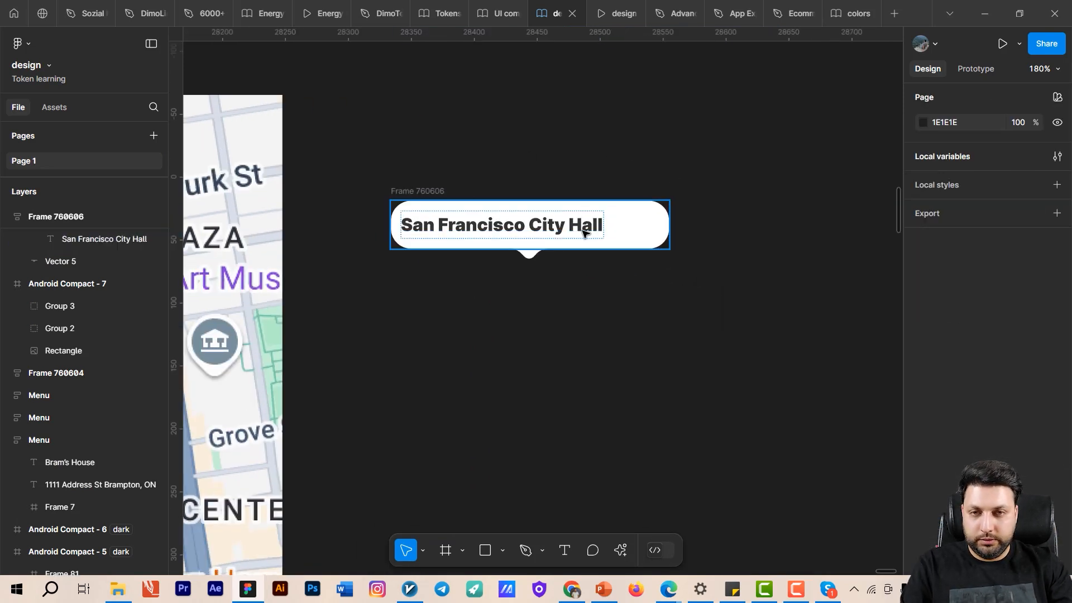
- Duplicate the San Francisco City Hall text into three lines stacked in a vertical auto layout inside the tooltip
double_click(584, 231)
key(ctrl+d)
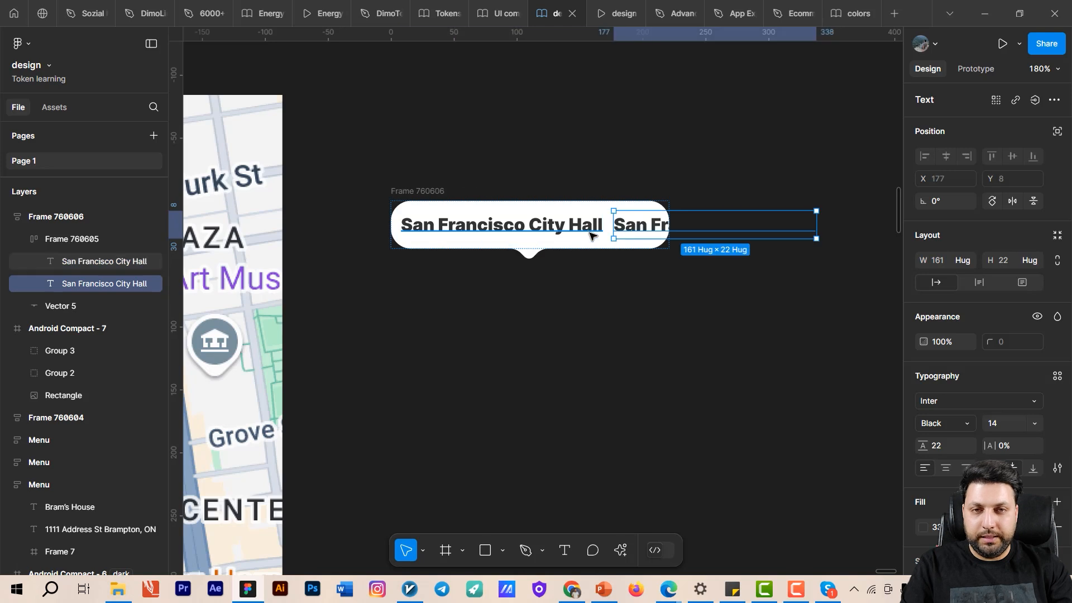
shift+click(569, 229)
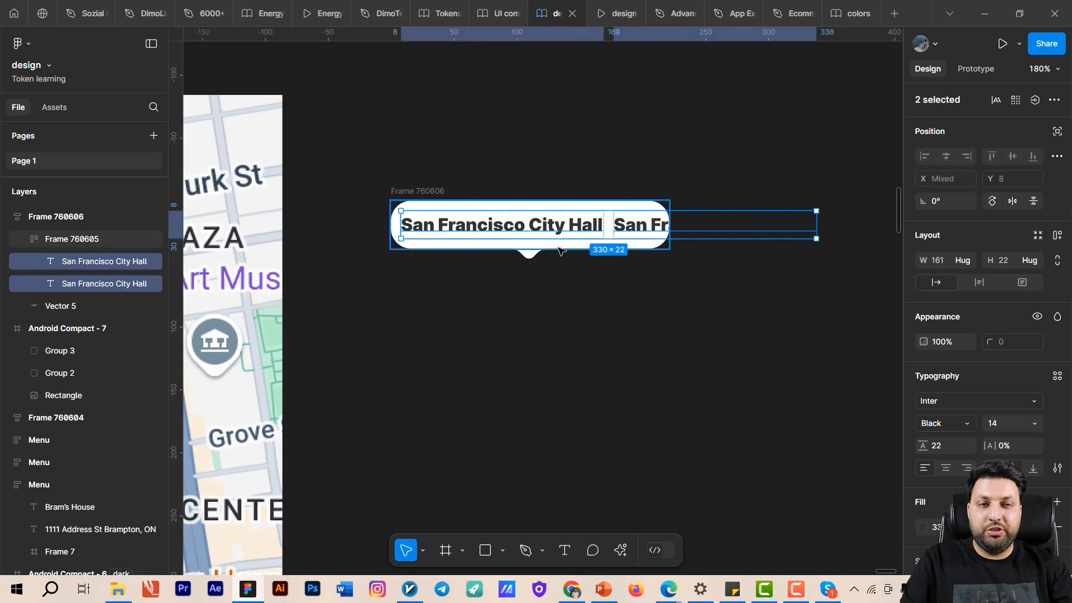
key(shift+a)
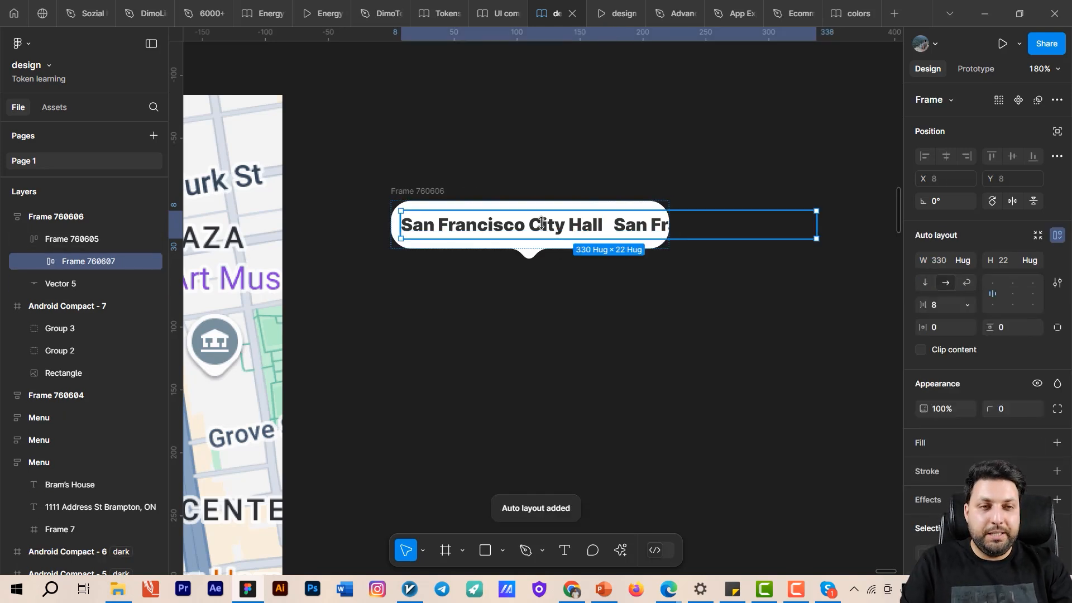
click(925, 282)
click(585, 264)
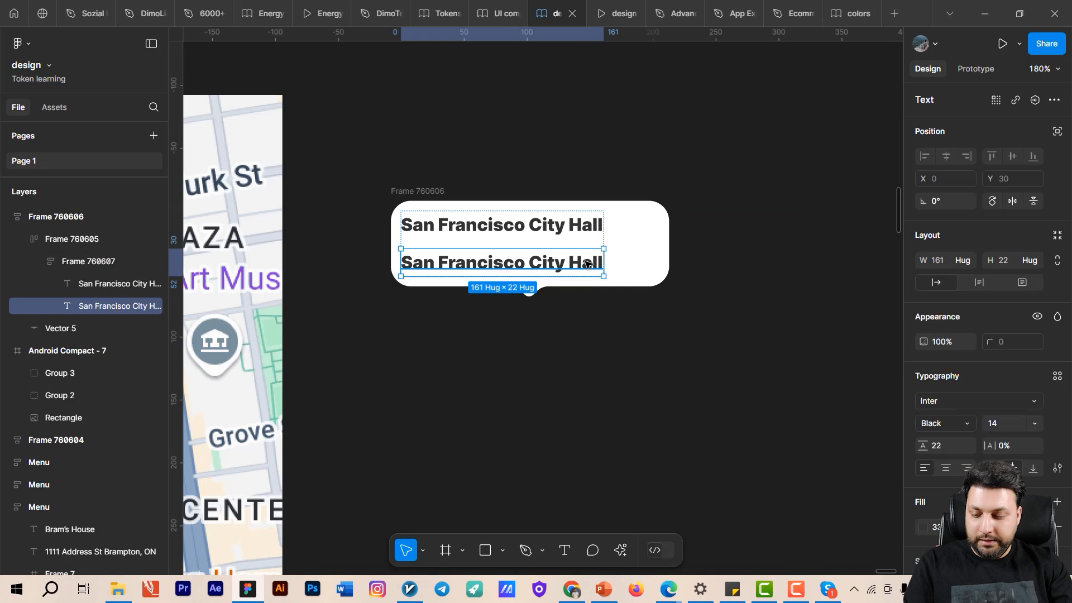
key(ctrl+d)
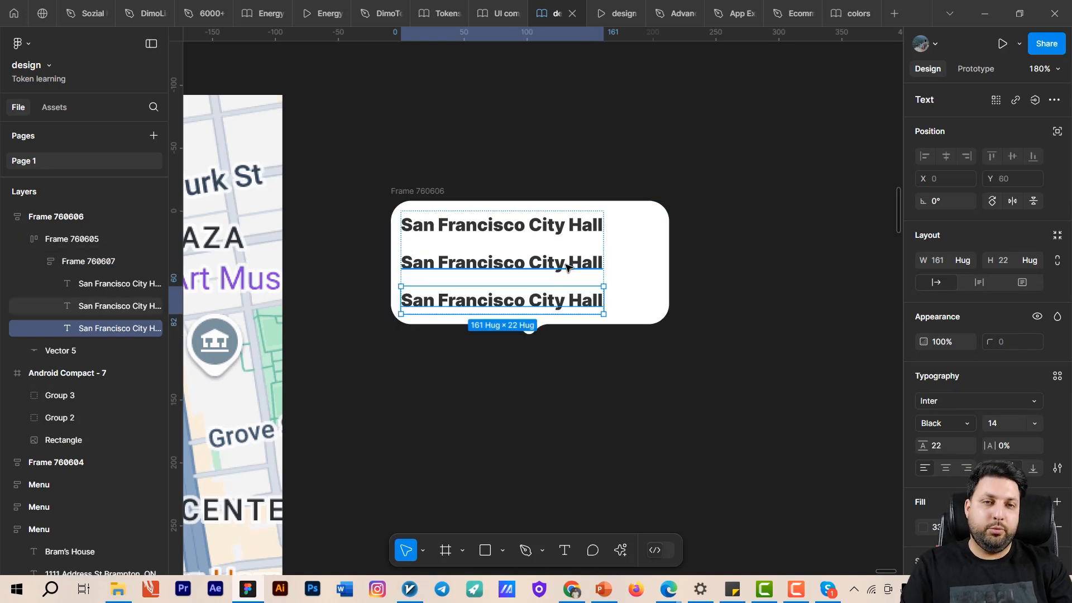
- Align the rounded tooltip frame's auto layout content to top center
scroll(636, 267, left, 2)
click(656, 262)
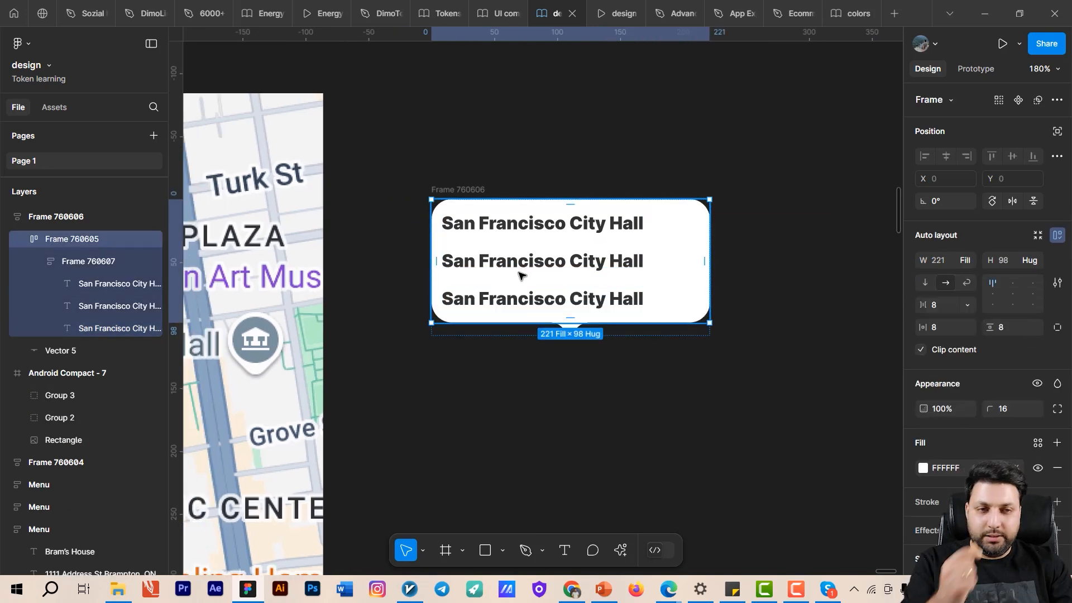
click(1013, 283)
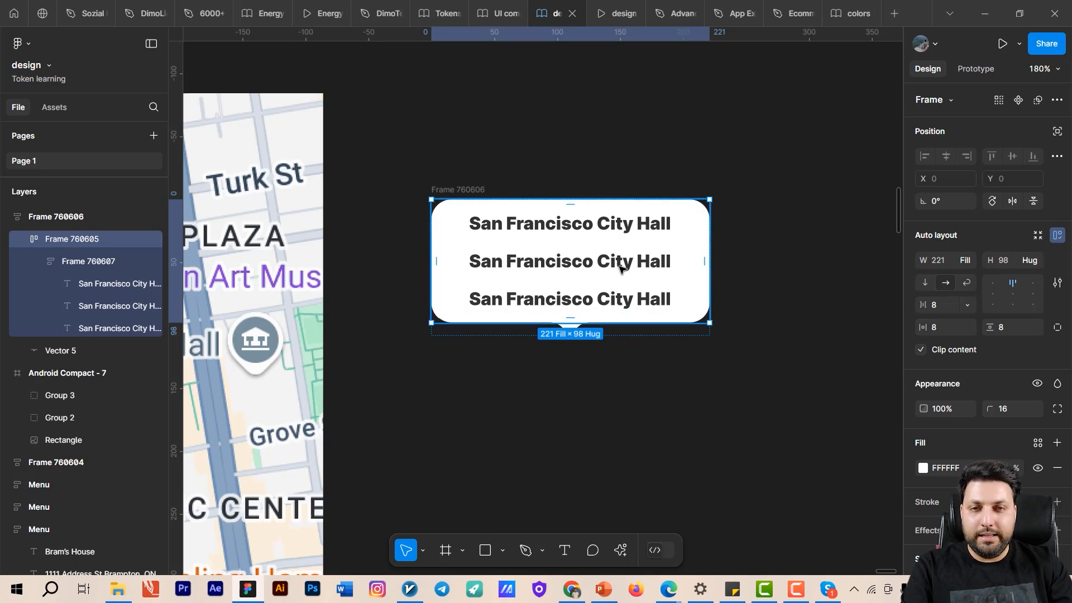
- Align the rounded tooltip frame's auto layout content to top left
scroll(621, 268, left, 3)
click(993, 282)
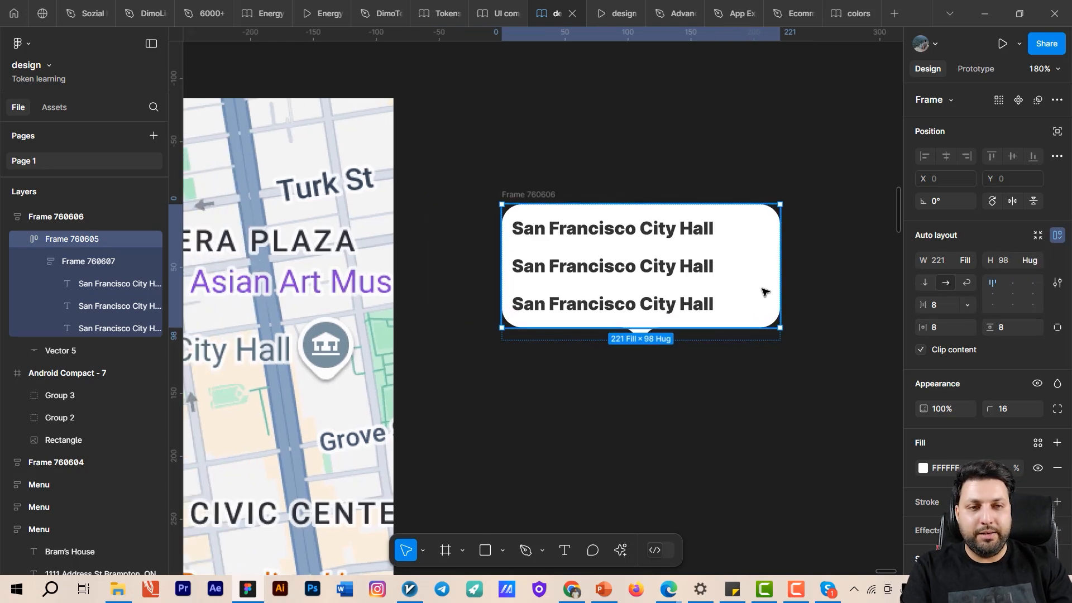
click(949, 330)
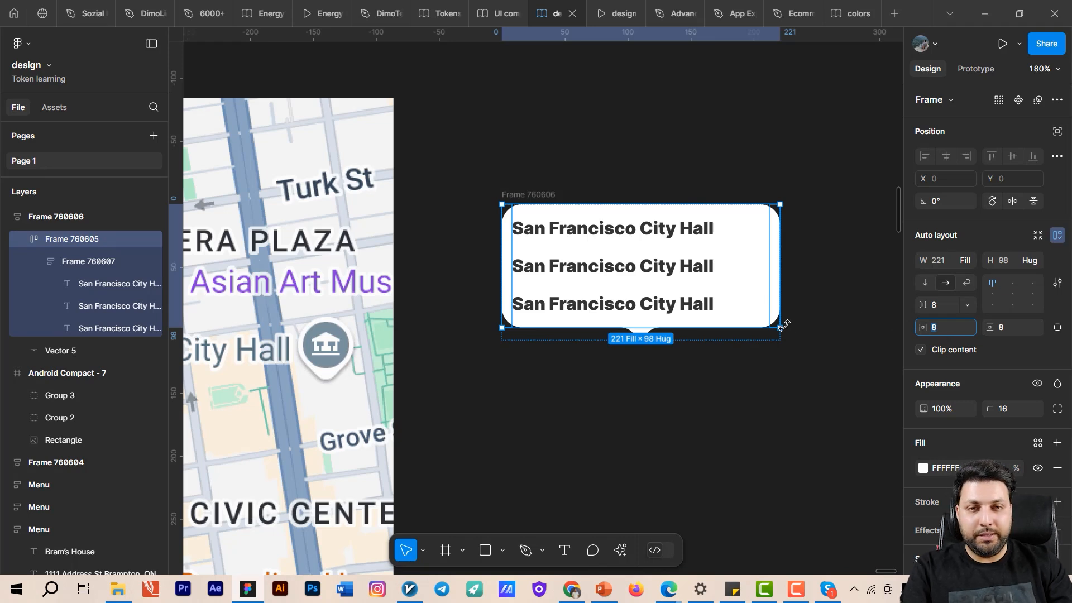
- Set the font weight of the tooltip's second and third text lines to Medium
click(663, 277)
click(671, 273)
shift+click(662, 305)
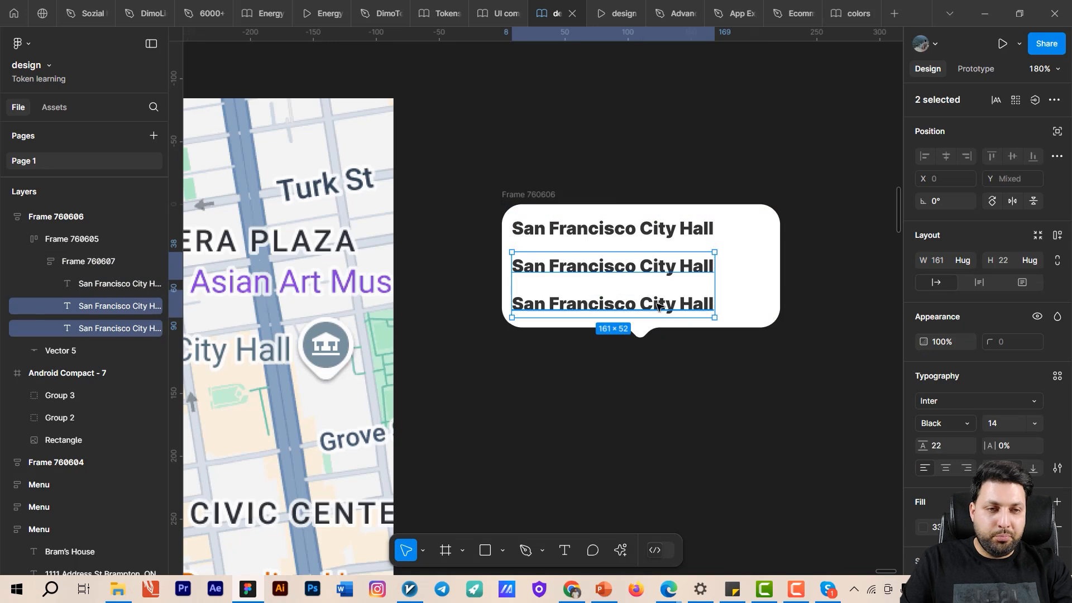
click(962, 427)
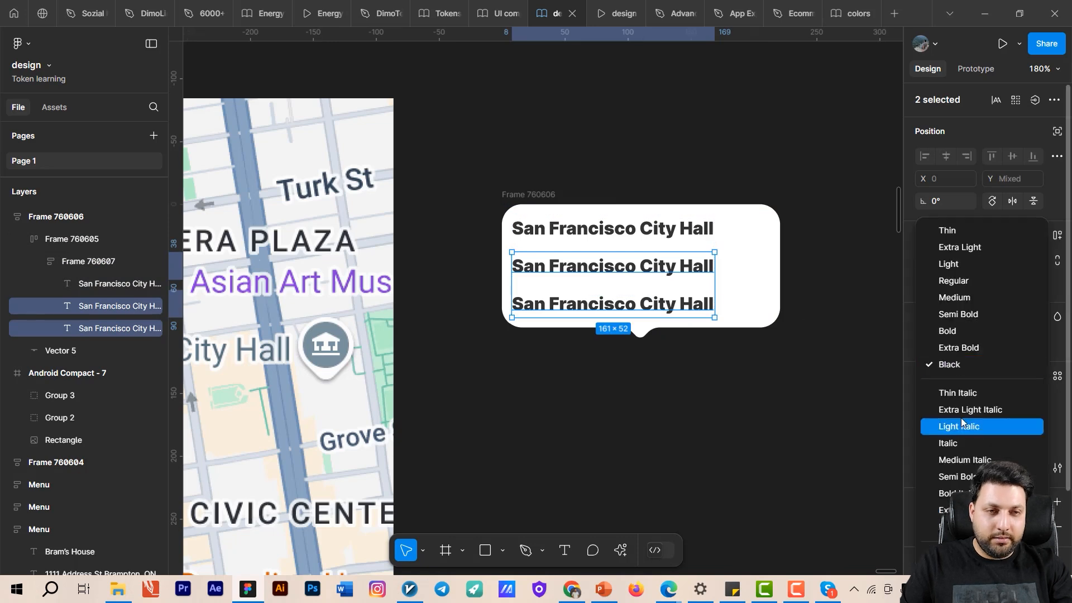
click(966, 298)
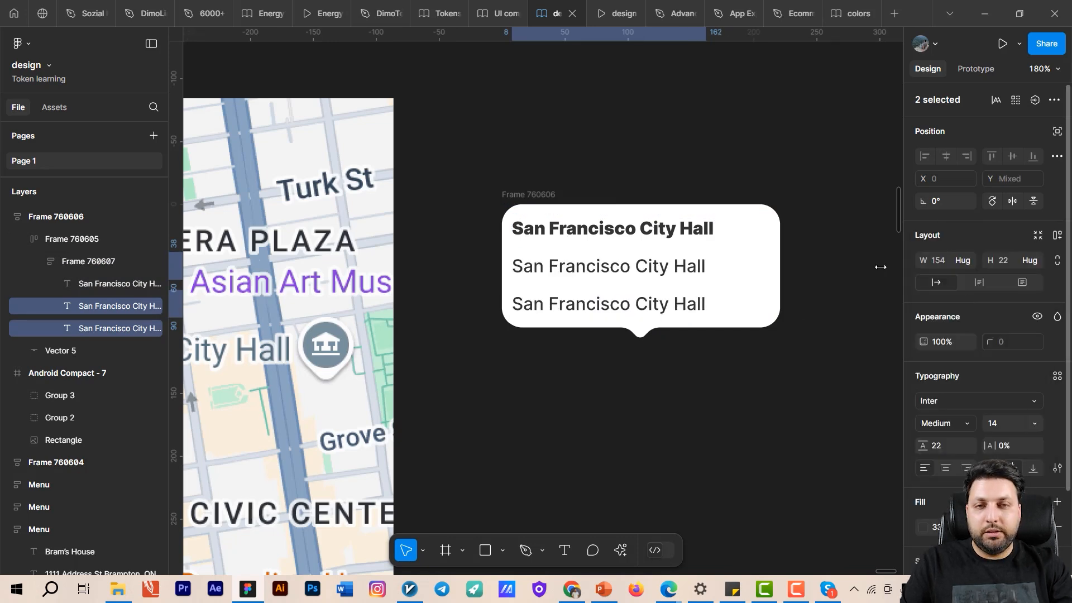
- Replace the tooltip's second line with a placeholder street address and the third line with a house number
double_click(652, 273)
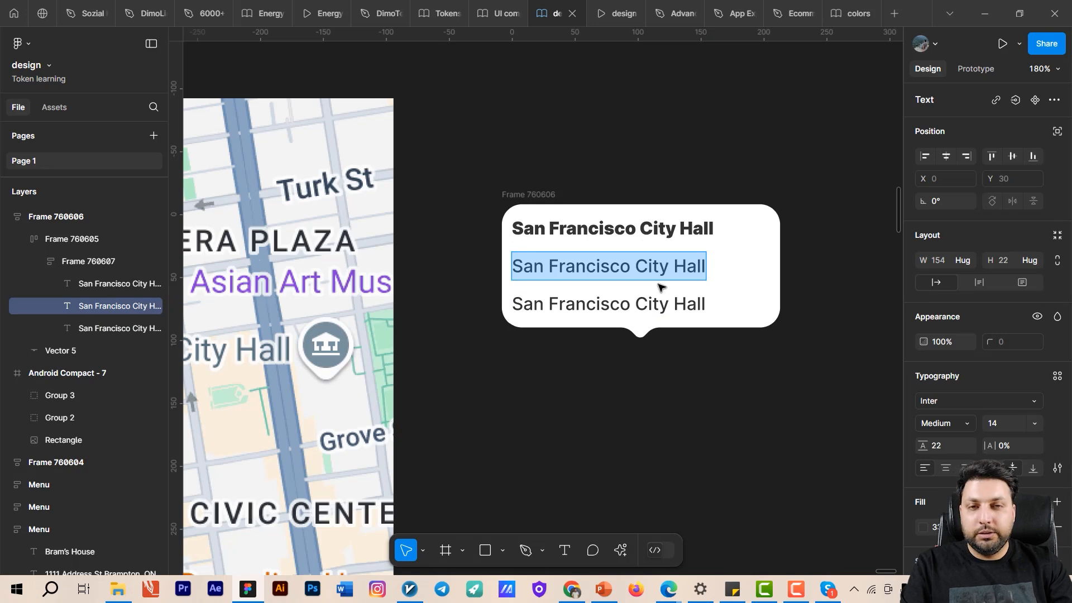
text(11111)
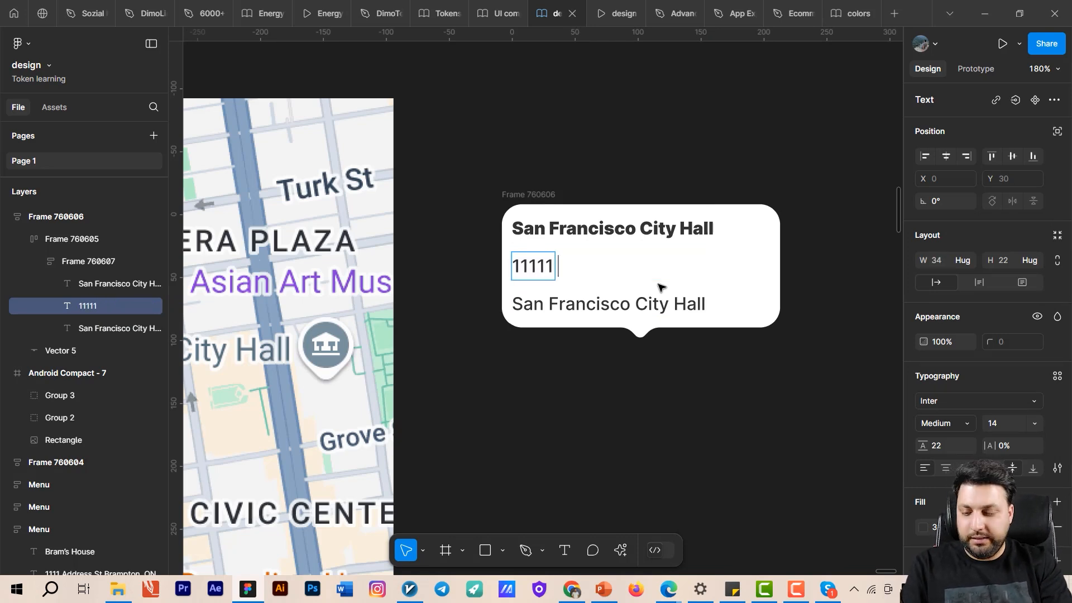
text( Adress)
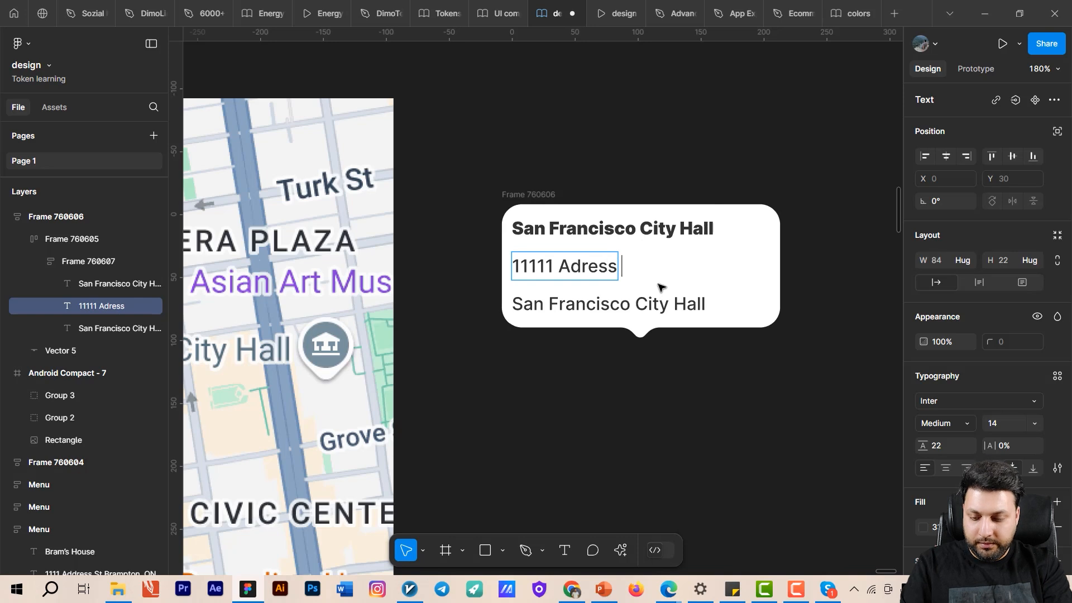
text( Street)
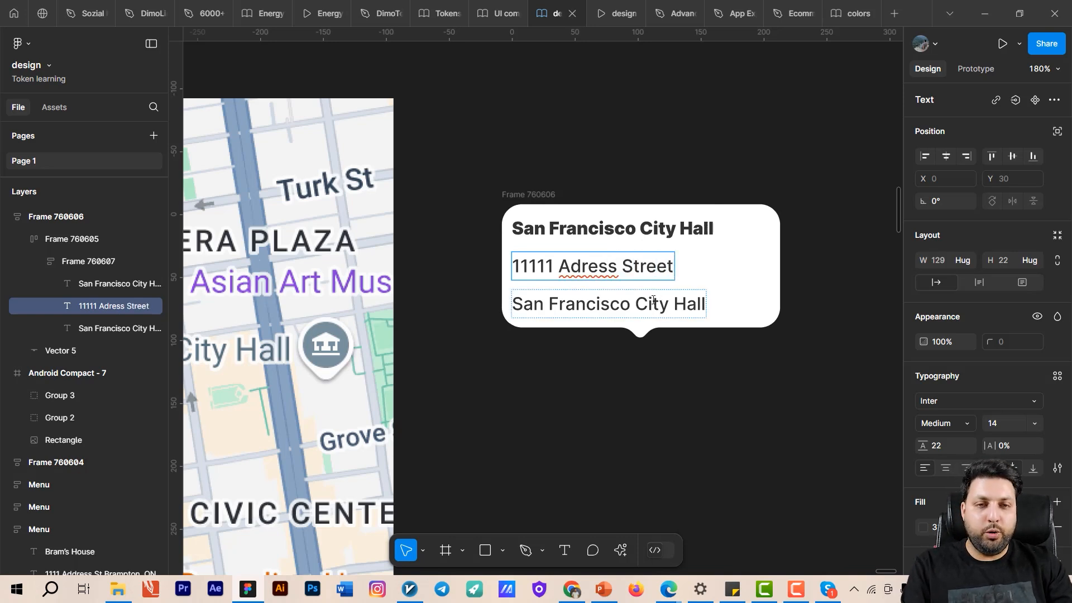
click(653, 300)
double_click(653, 300)
text(No. 22)
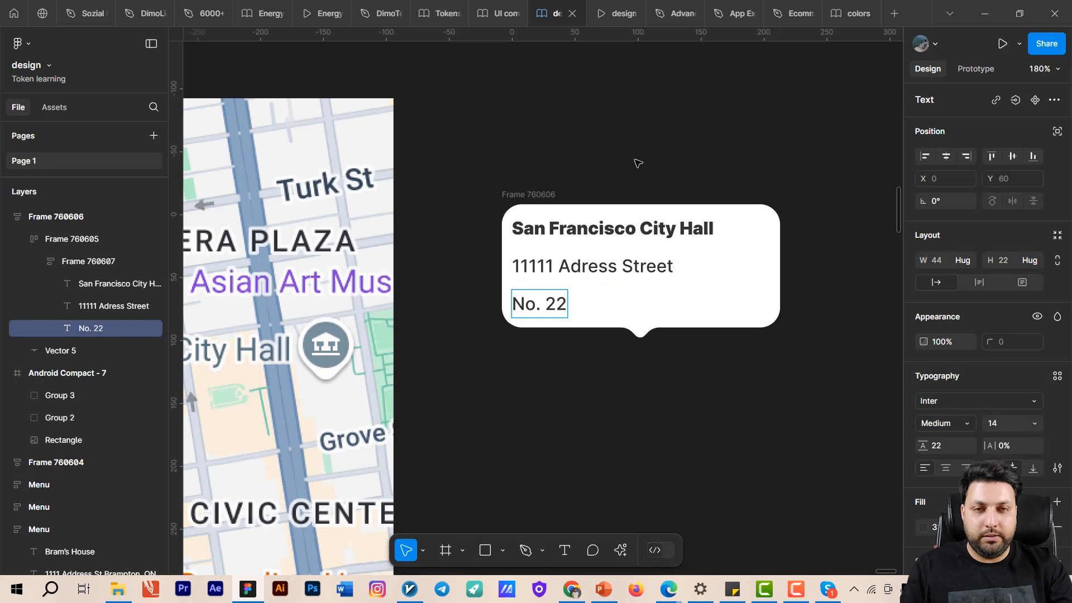
click(636, 185)
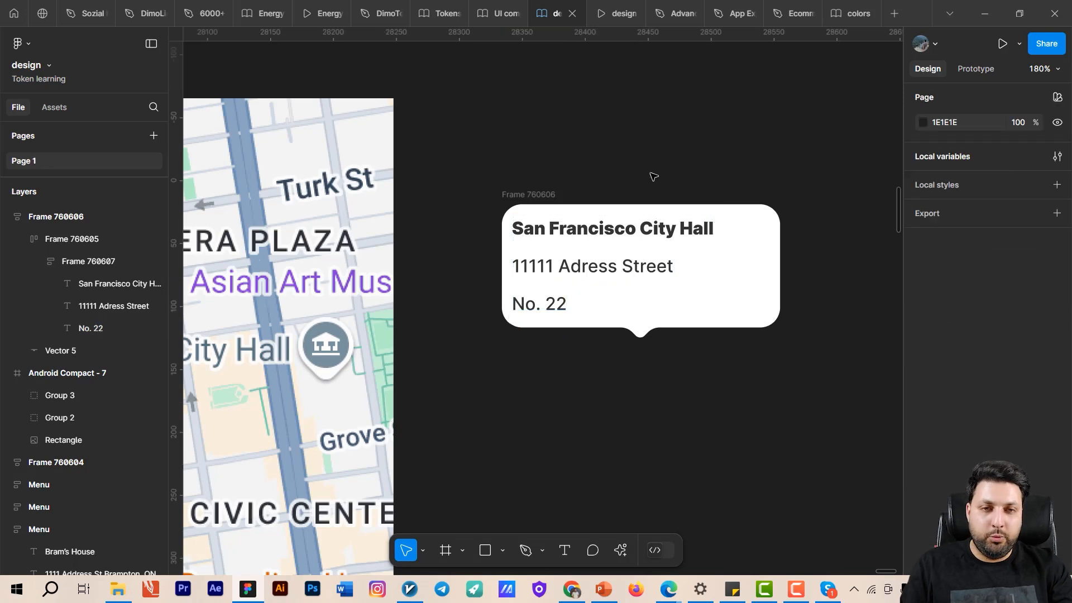
- Set the width of the whole tooltip frame to 200
click(520, 193)
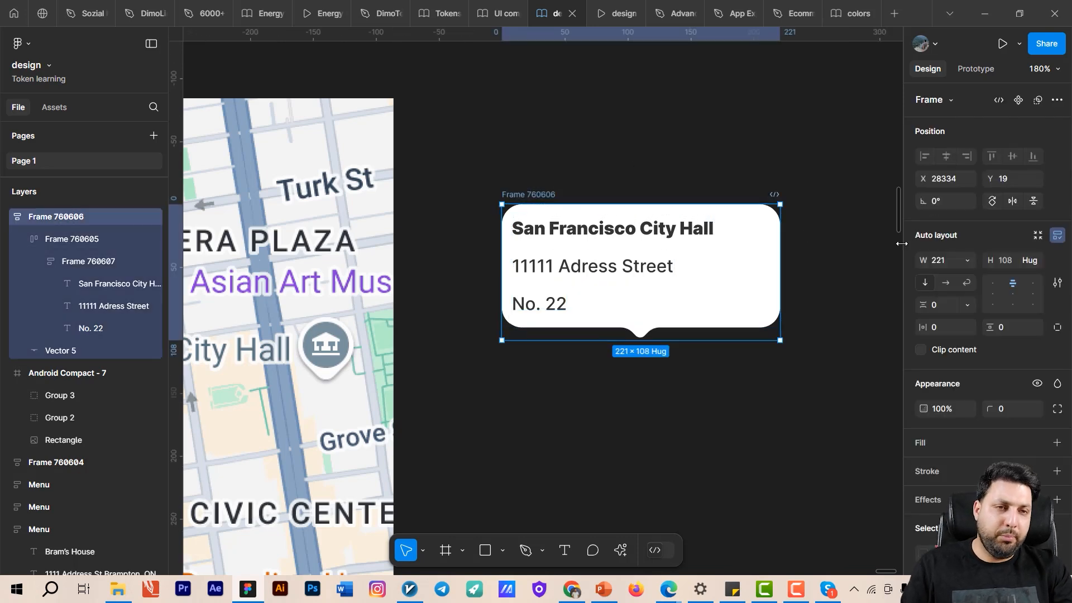
click(943, 266)
text(200)
key(Return)
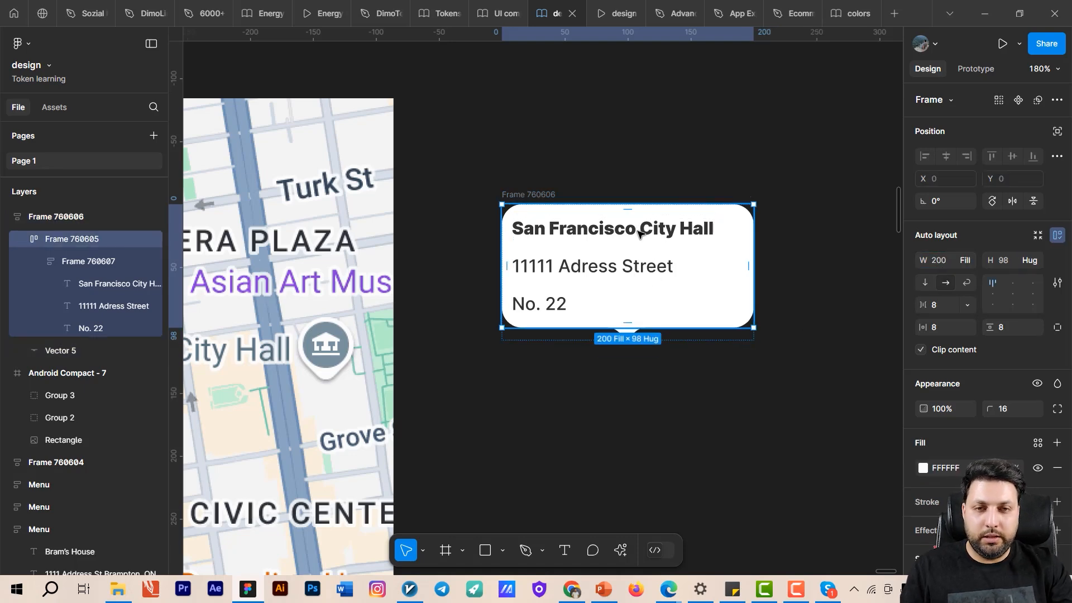
- Turn the outer tooltip frame, including its pointer, into a component
click(746, 394)
scroll(729, 421, down, 3)
click(643, 215)
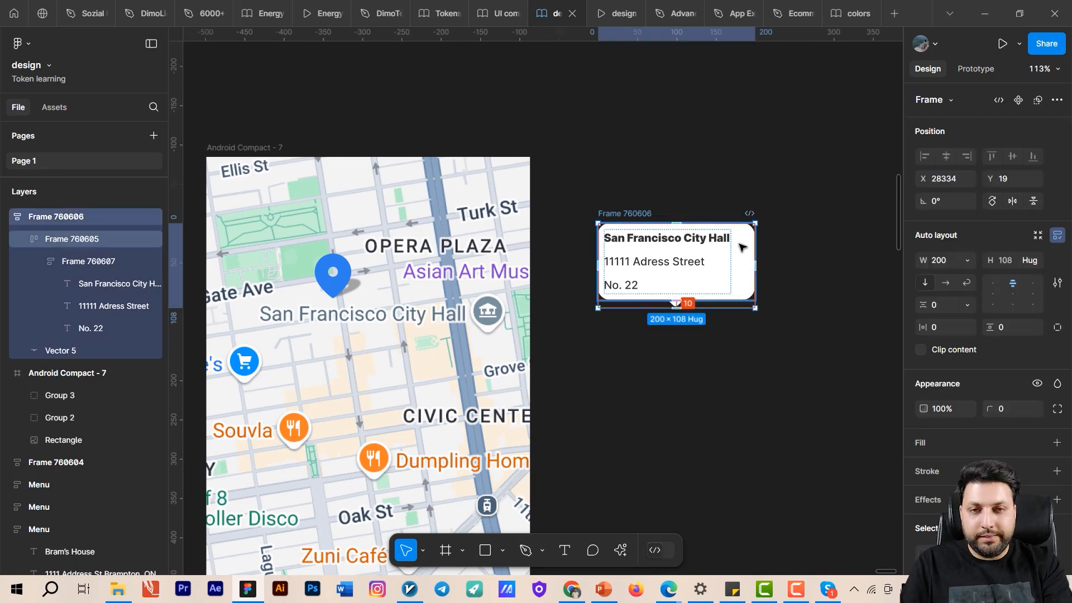
key(ctrl+alt+k)
click(746, 199)
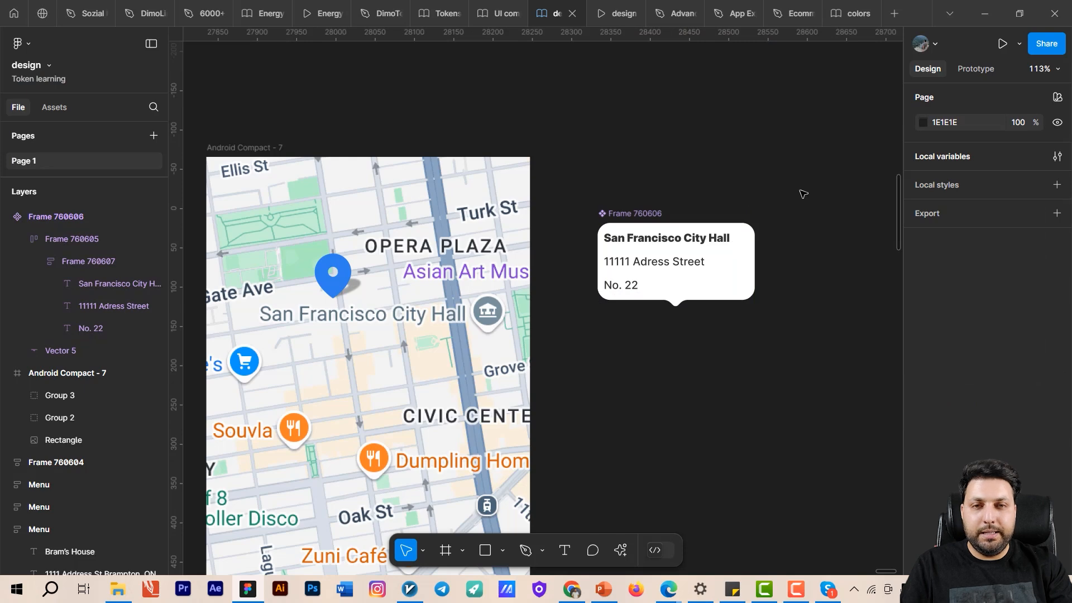
- Create an instance of the tooltip component and place it on the empty canvas between the map frame and the component
click(638, 215)
drag(671, 207, 663, 231)
scroll(595, 222, down, 2)
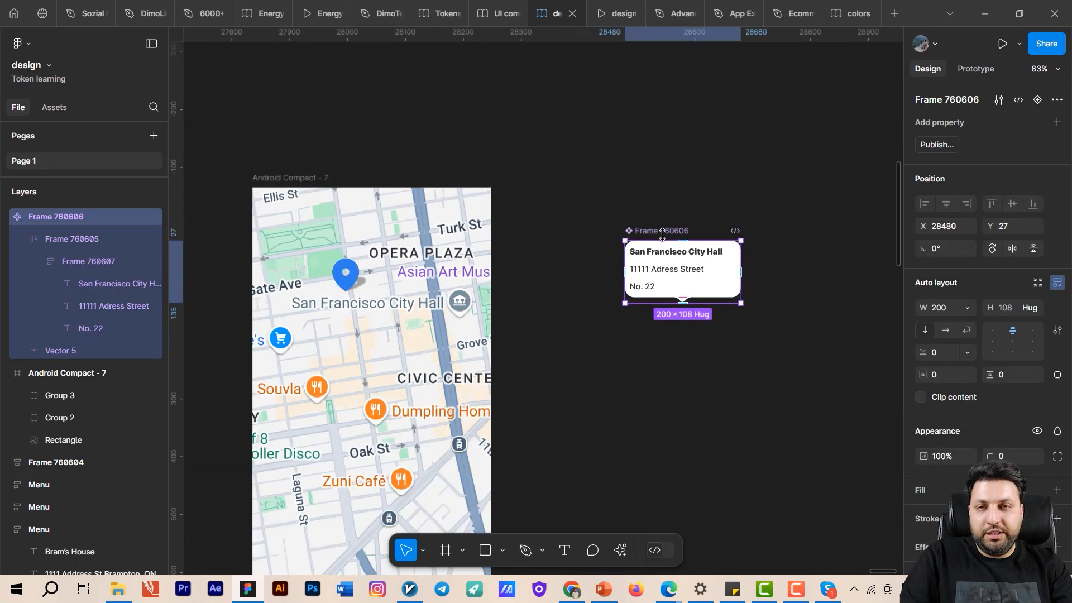
drag(578, 188, 680, 157)
click(413, 148)
key(ctrl+v)
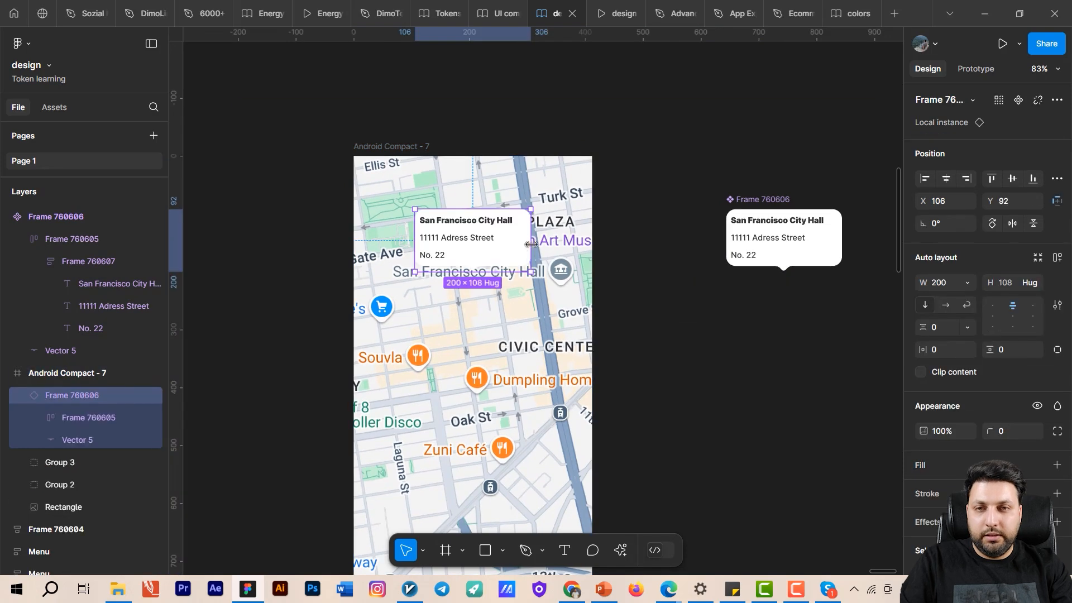
drag(495, 260, 638, 378)
scroll(602, 229, up, 3)
drag(610, 397, 679, 294)
scroll(440, 248, down, 4)
scroll(728, 350, up, 2)
drag(729, 350, 775, 290)
drag(703, 244, 658, 289)
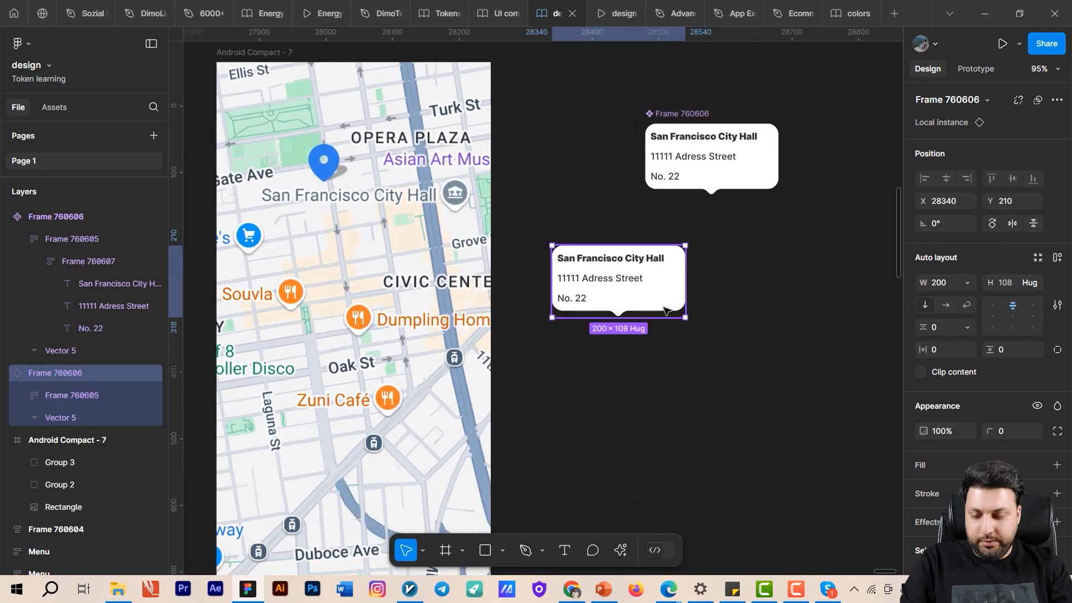
- Duplicate the tooltip instance and place the copy directly below the first one
key(ctrl+d)
drag(703, 319, 745, 241)
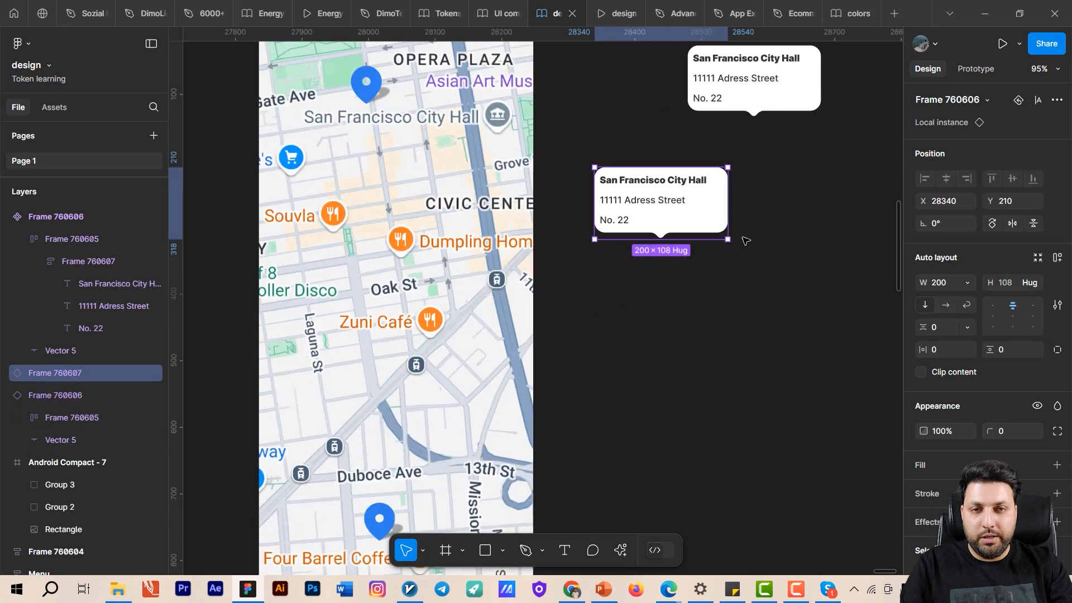
drag(718, 208, 717, 303)
drag(768, 333, 811, 357)
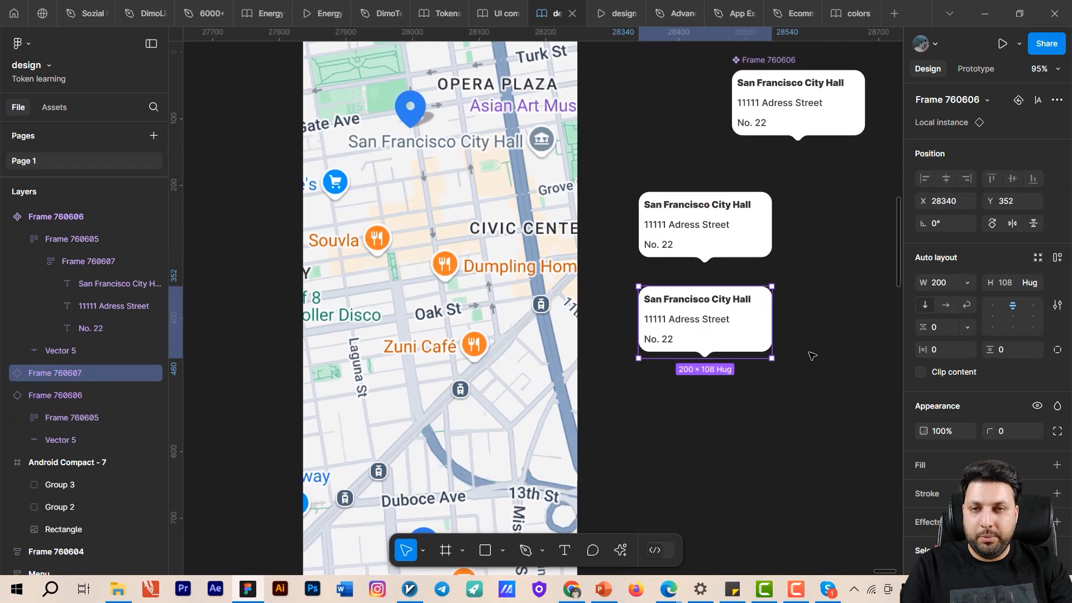
drag(414, 279, 413, 362)
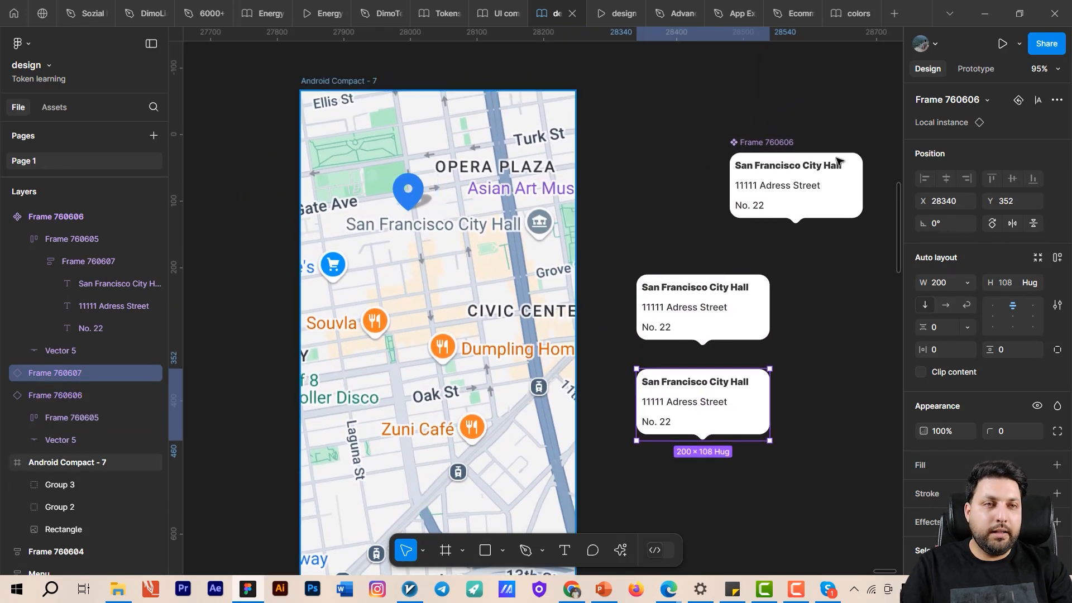
- Link the upper map pin to the first tooltip instance with an on-tap interaction that opens it as an overlay
click(974, 69)
click(407, 191)
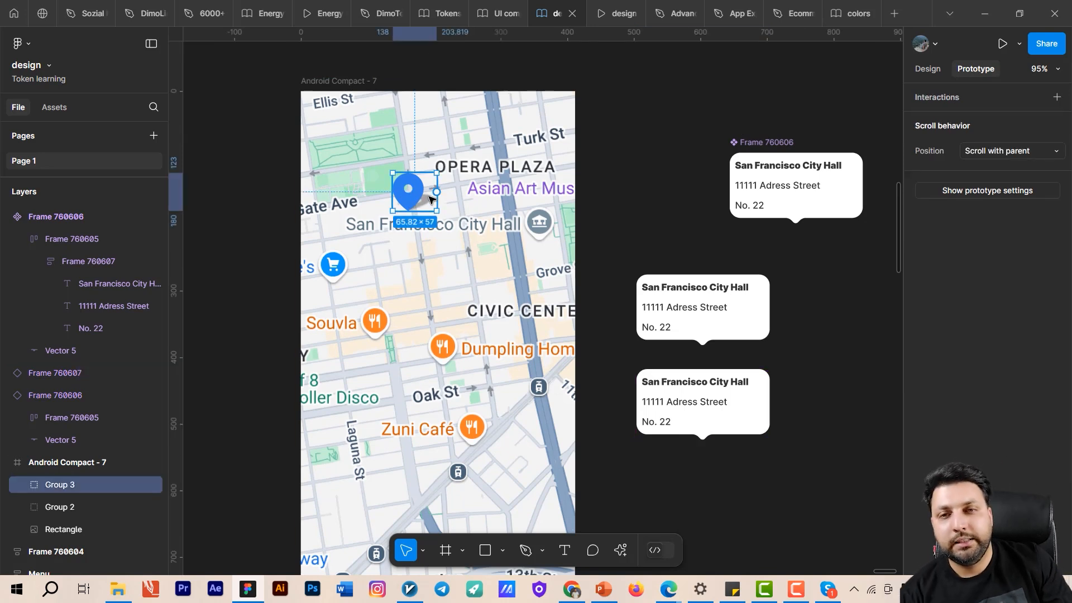
drag(436, 193, 512, 225)
drag(618, 303, 659, 321)
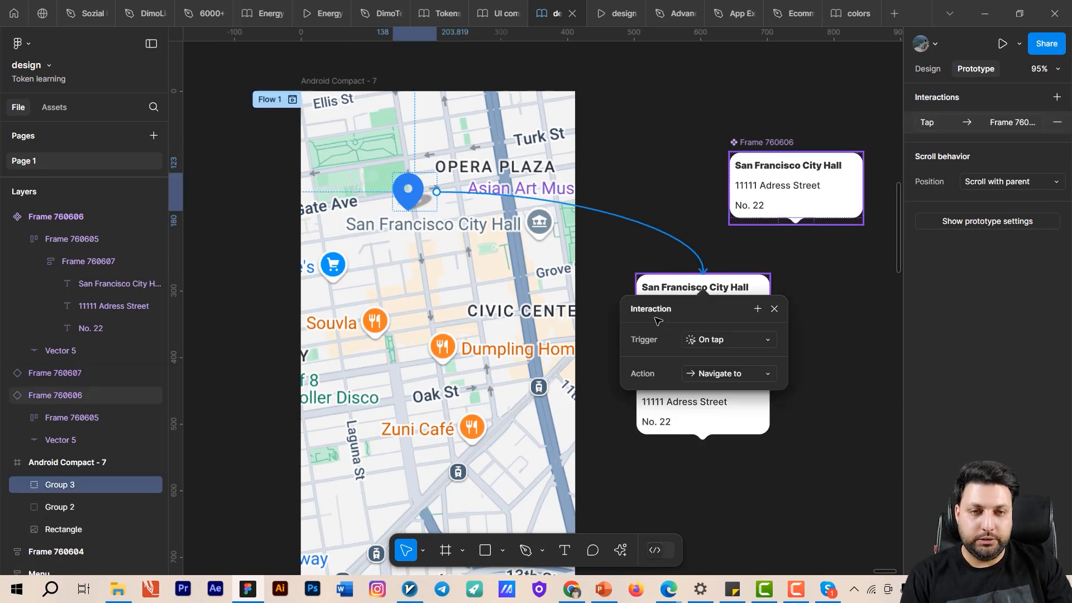
click(736, 377)
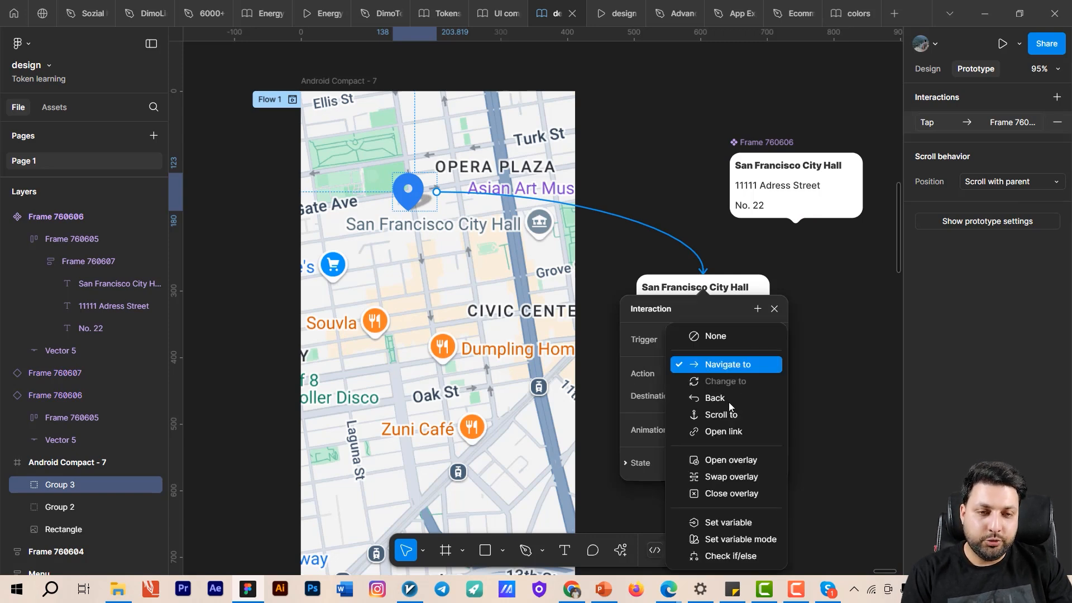
click(755, 463)
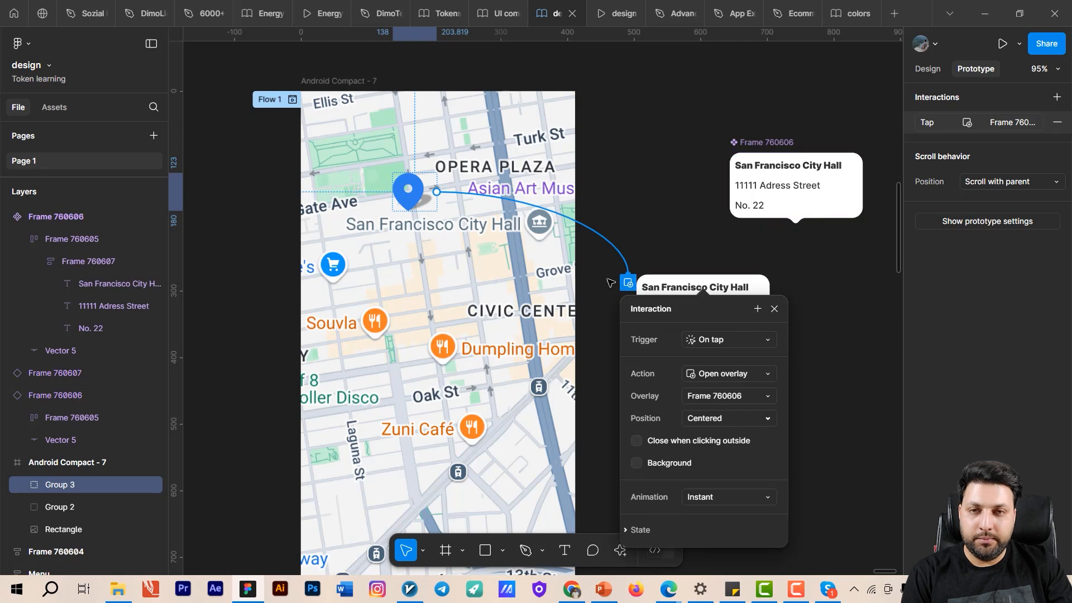
- Examine the action and overlay position options of the upper pin's interaction, keeping its settings
scroll(622, 226, down, 4)
scroll(622, 226, right, 2)
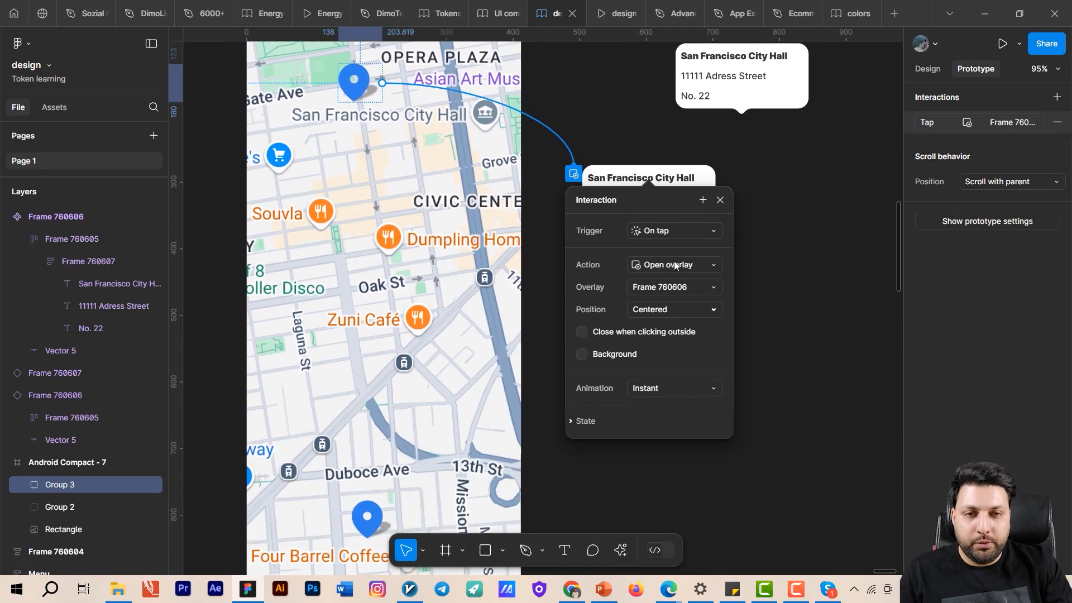
click(674, 264)
click(695, 266)
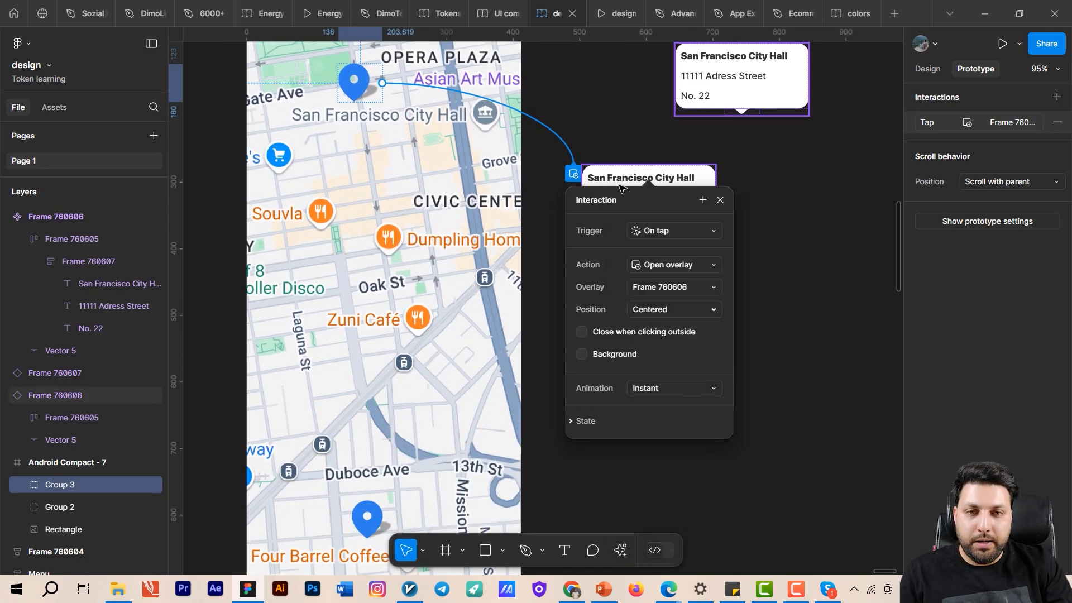
drag(621, 198, 789, 297)
scroll(539, 266, up, 3)
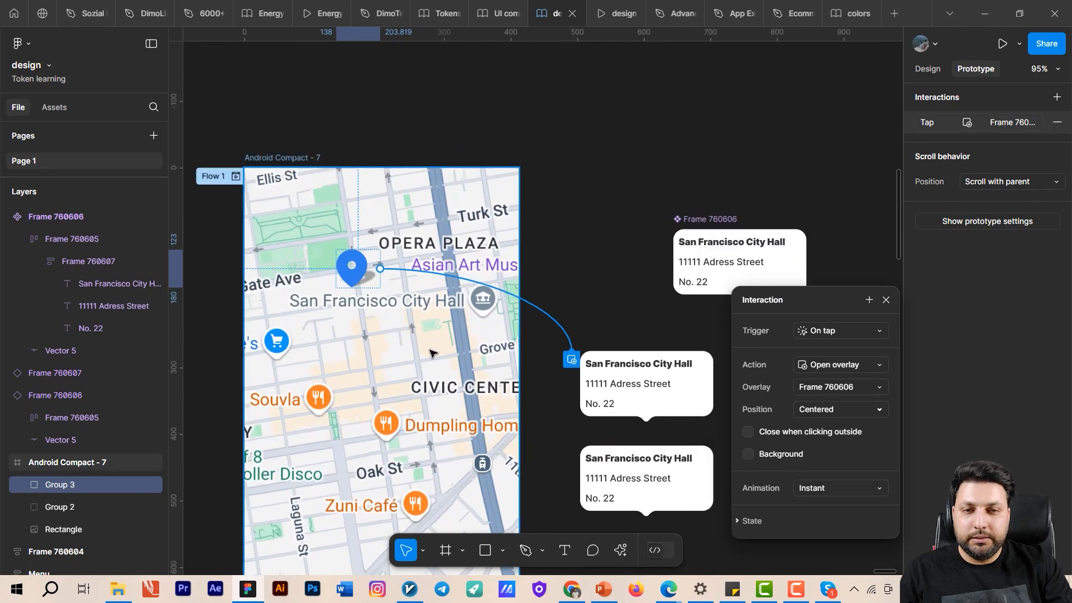
scroll(430, 352, down, 5)
scroll(614, 379, down, 2)
click(836, 409)
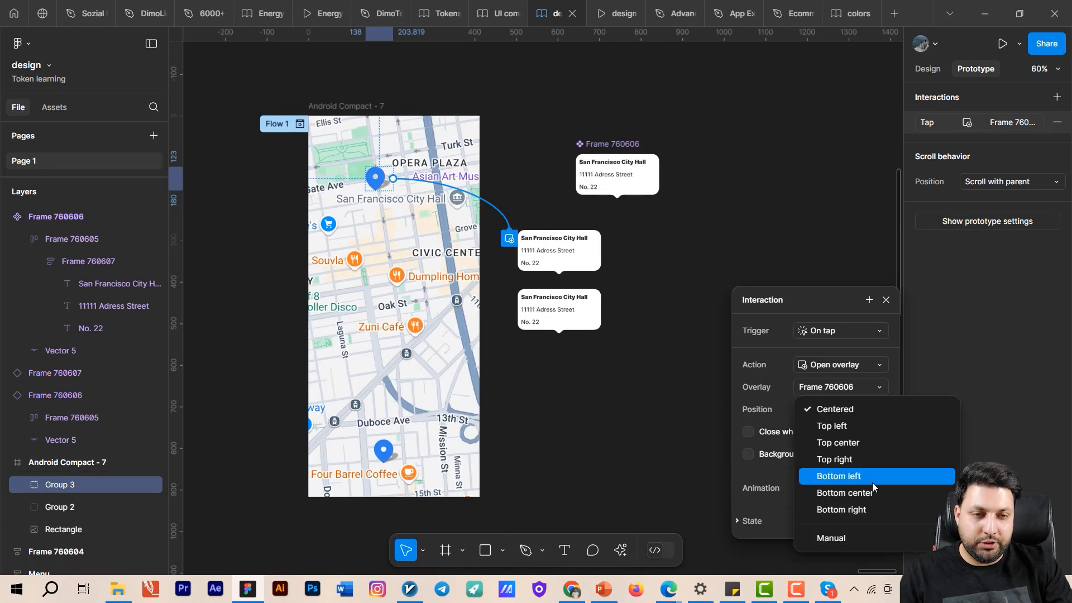
click(727, 241)
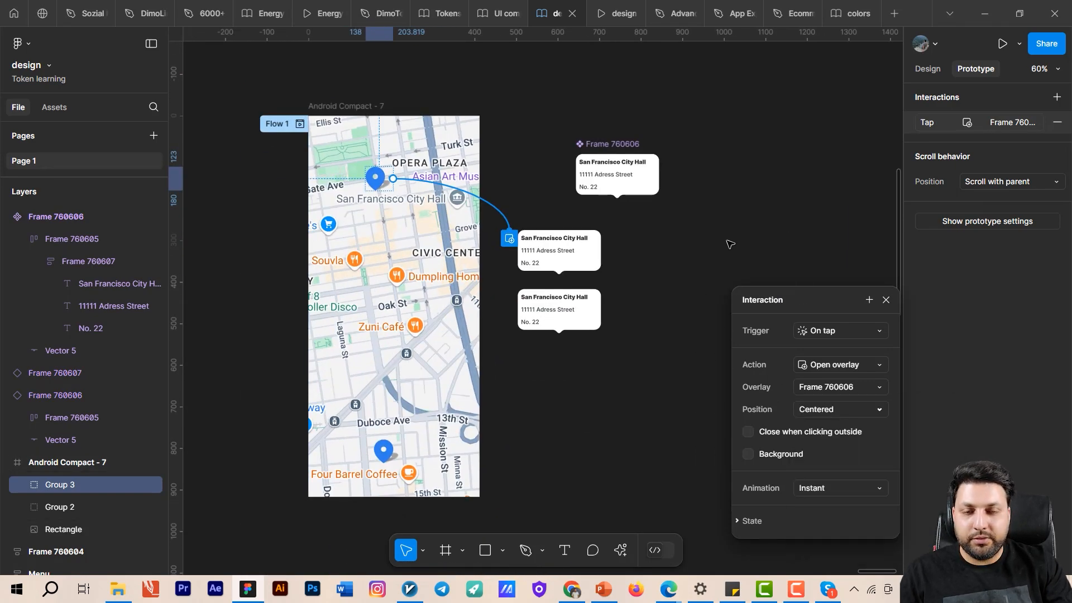
drag(795, 290, 650, 199)
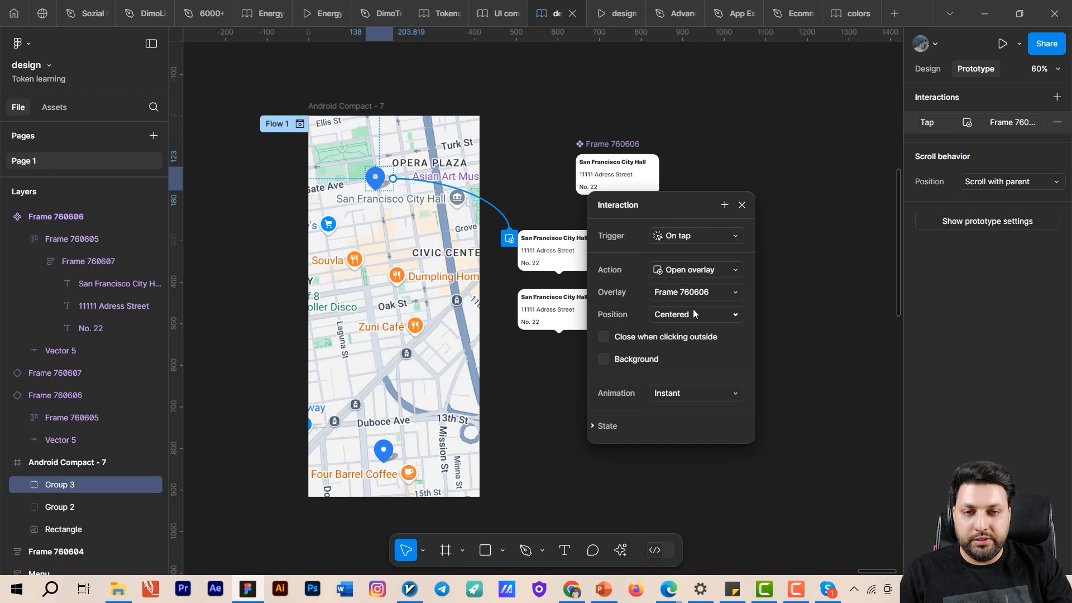
click(692, 313)
click(799, 284)
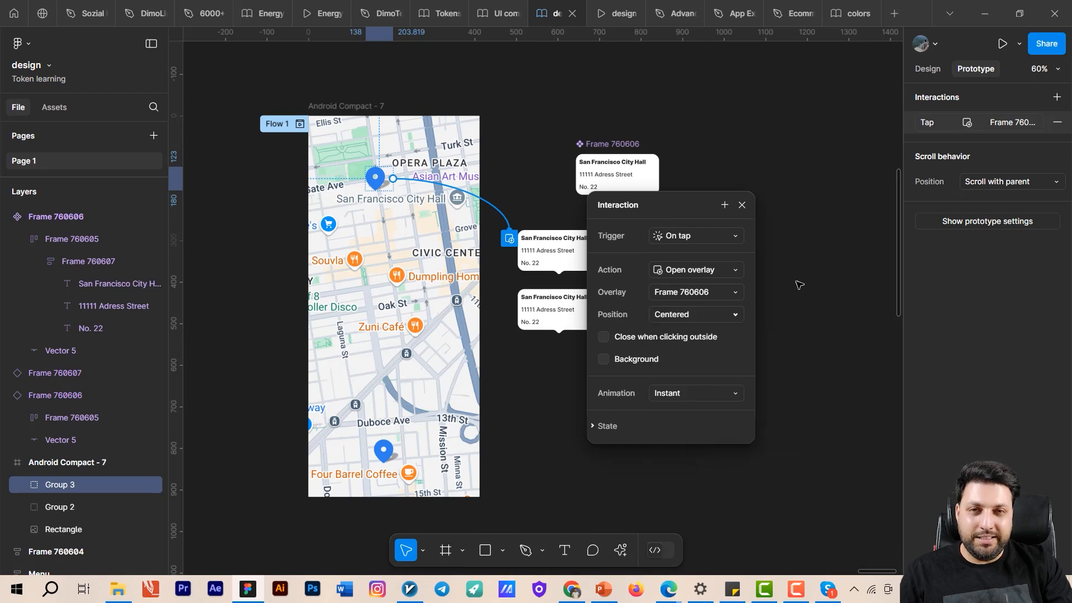
click(833, 226)
- Test the upper pin in the prototype preview to check where the overlay opens, and return to the design file
click(327, 107)
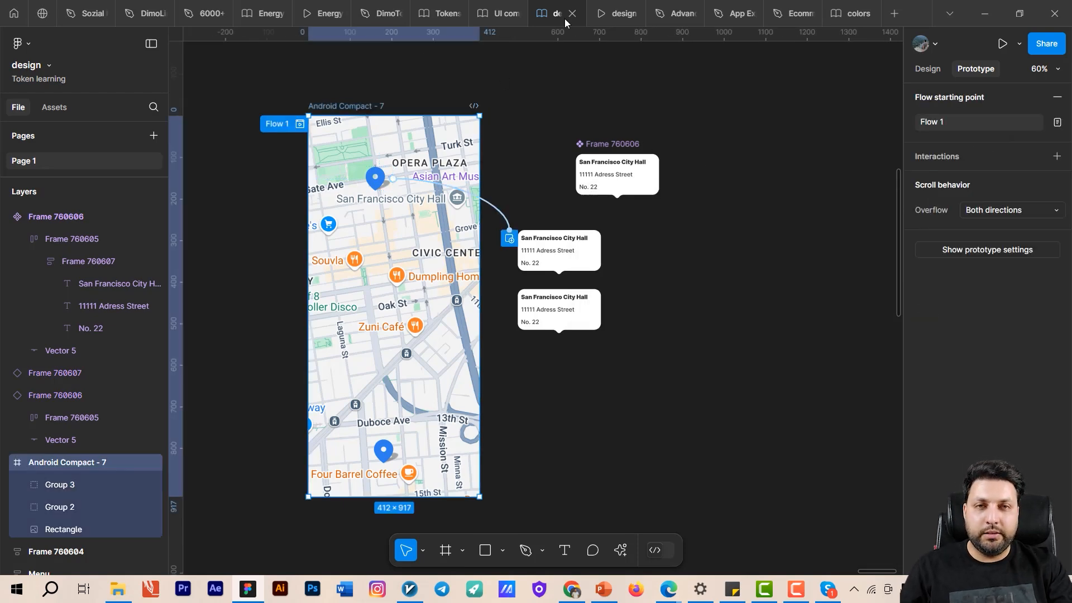
click(618, 11)
click(539, 152)
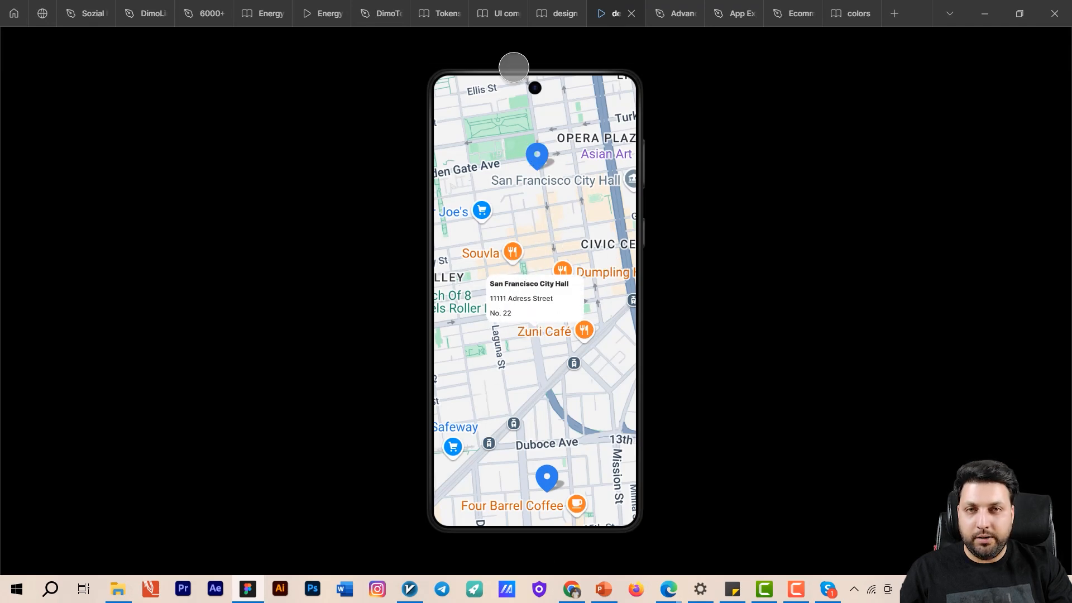
click(555, 13)
scroll(494, 261, up, 5)
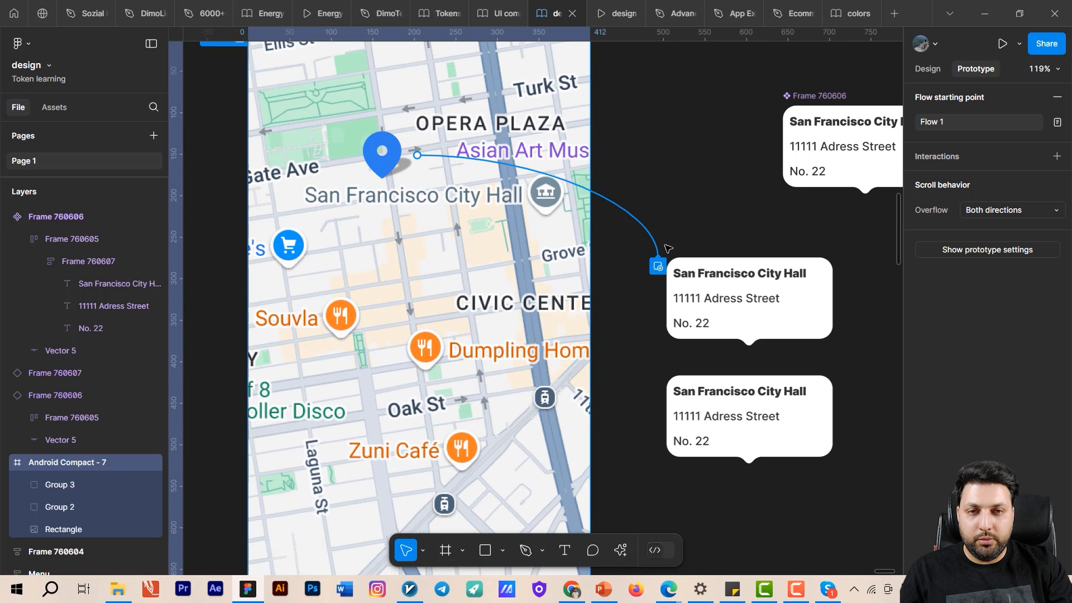
- Set the upper pin's overlay position to Manual and place the tooltip directly above that pin
click(659, 252)
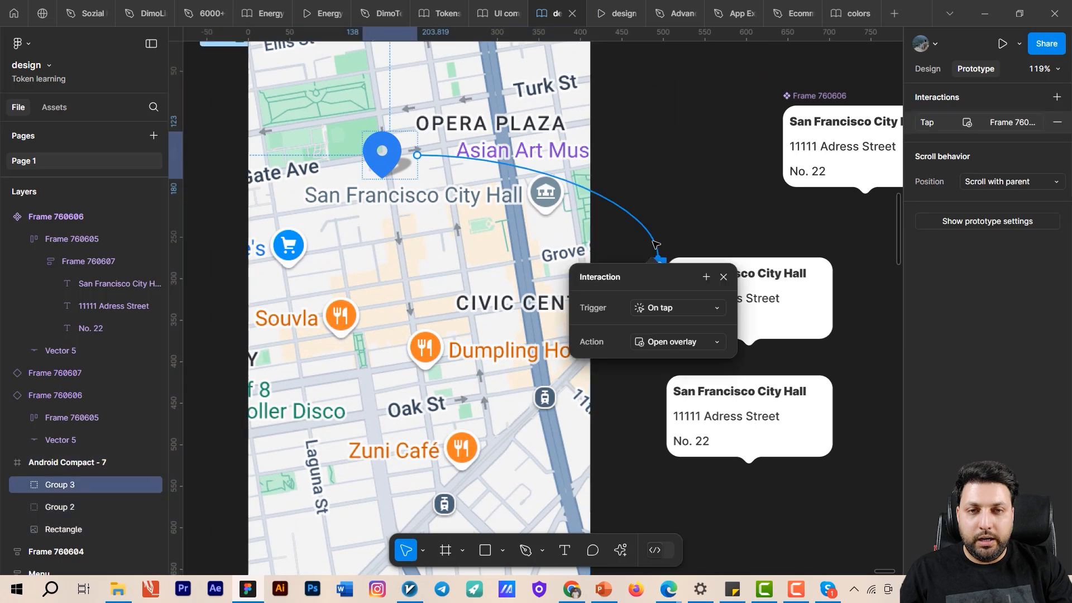
click(672, 389)
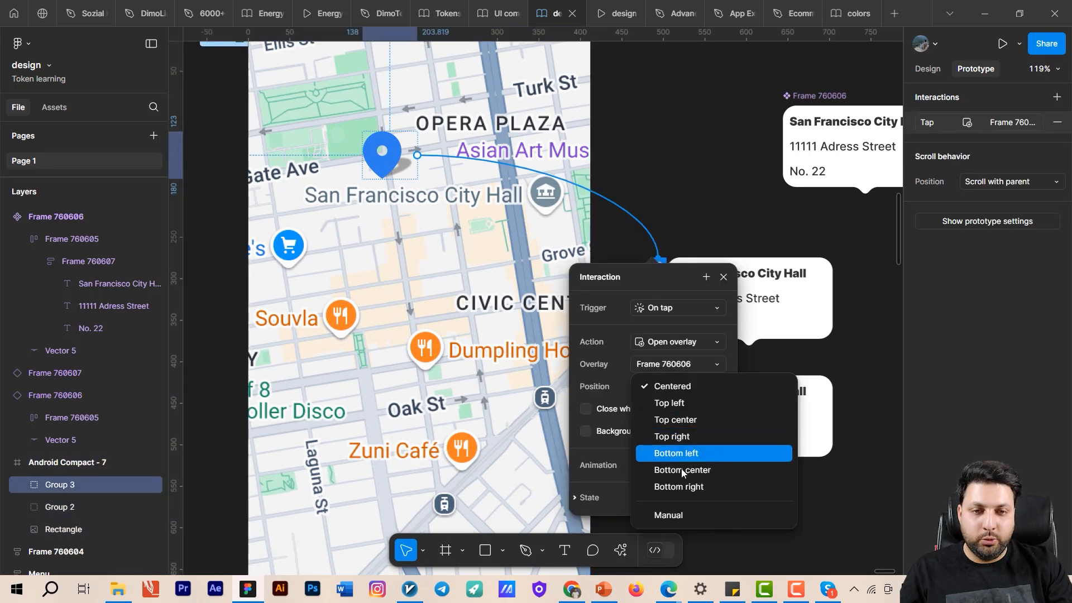
click(690, 514)
scroll(639, 307, up, 3)
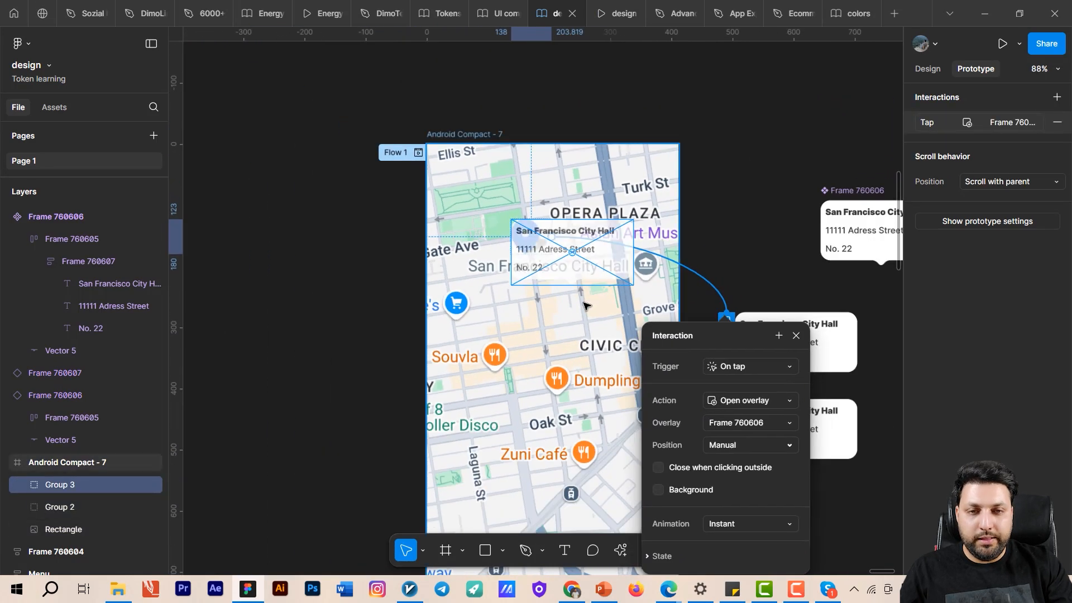
drag(639, 307, 613, 203)
drag(729, 233, 644, 239)
click(747, 227)
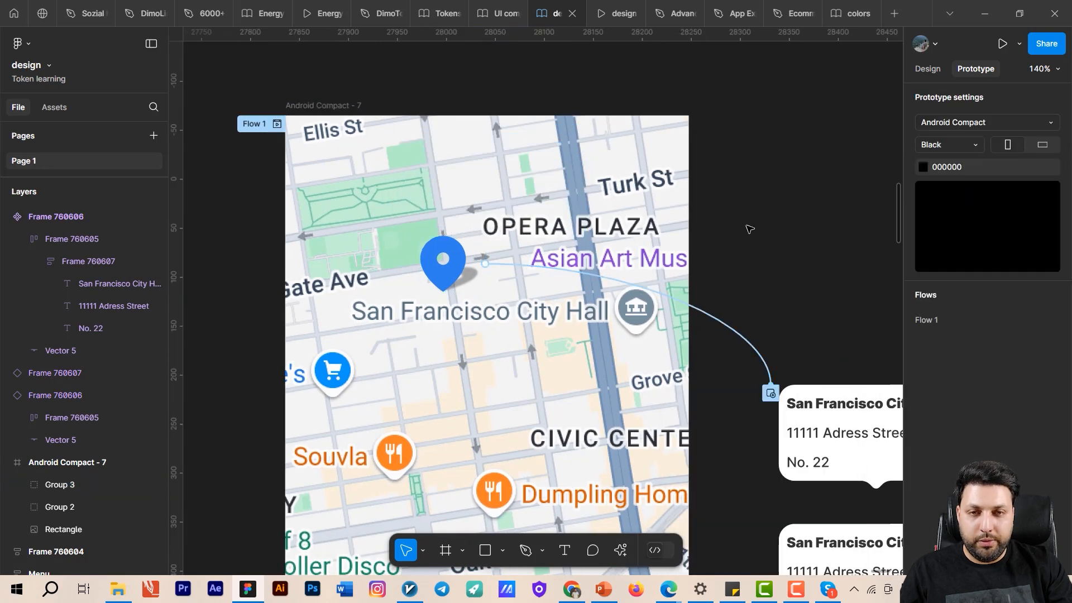
- Restart the prototype preview, open the upper pin's tooltip and pan the map to check the overlay's placement
click(602, 23)
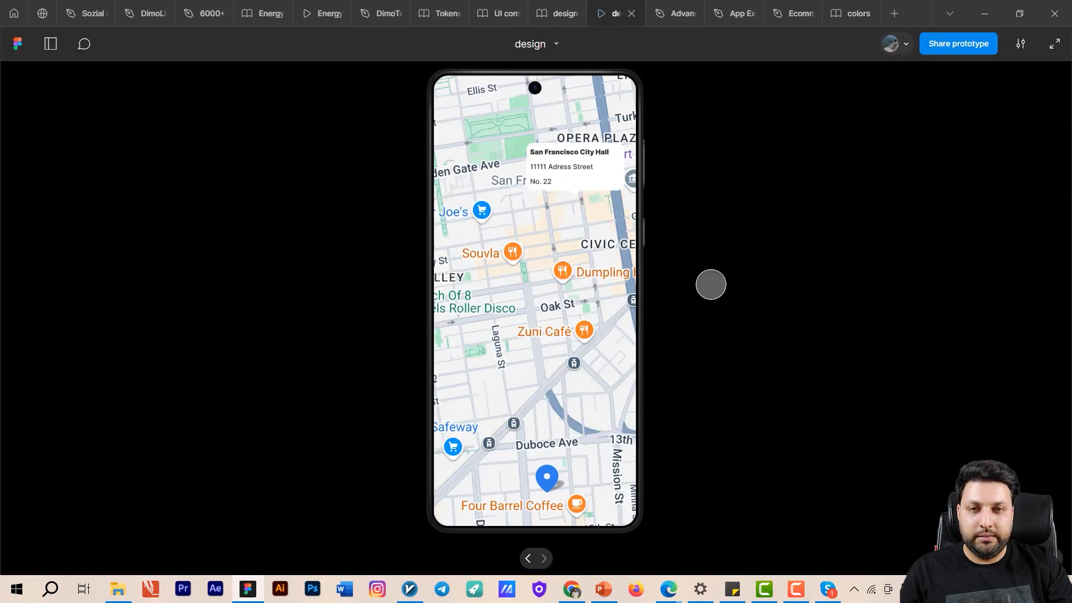
click(598, 8)
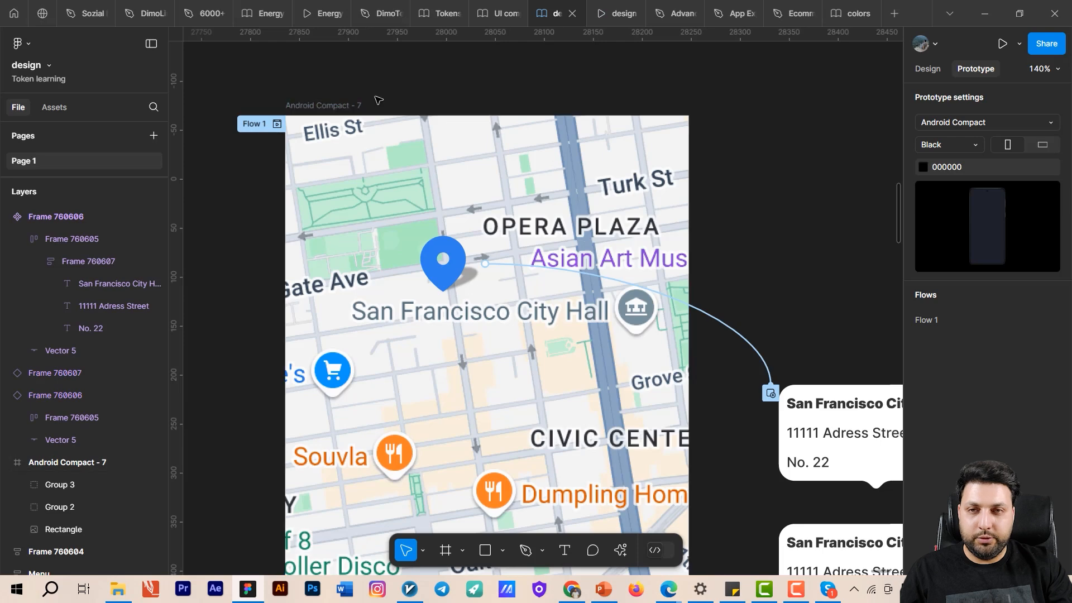
click(599, 9)
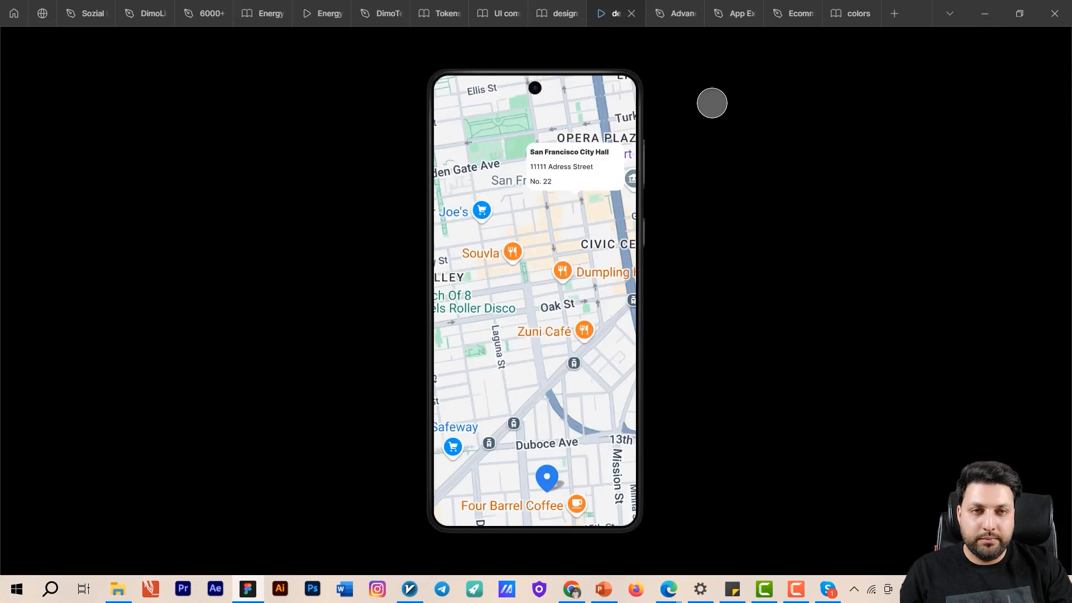
click(896, 39)
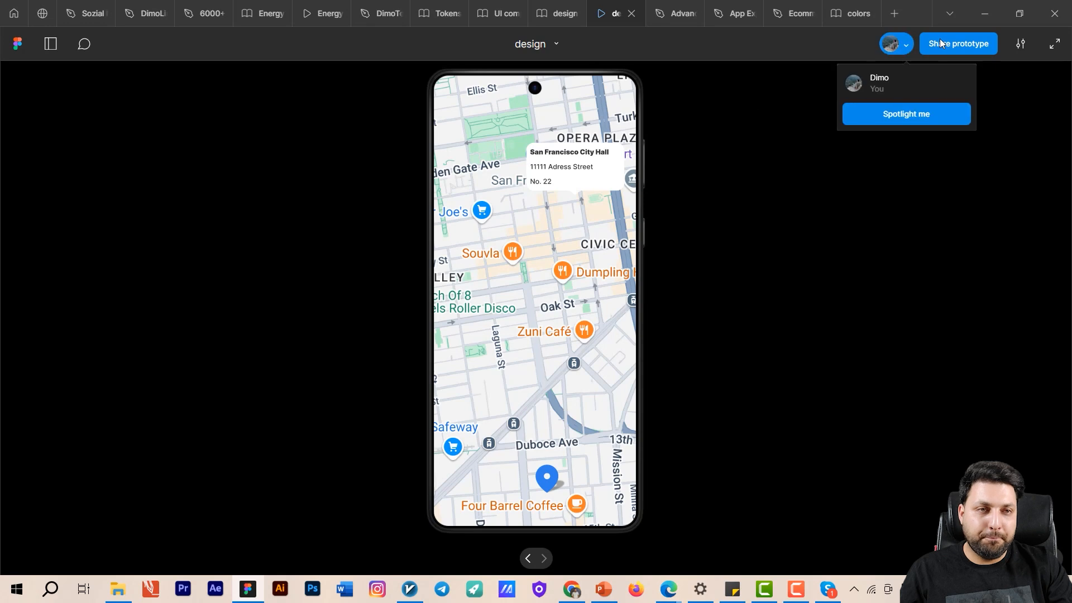
click(1021, 43)
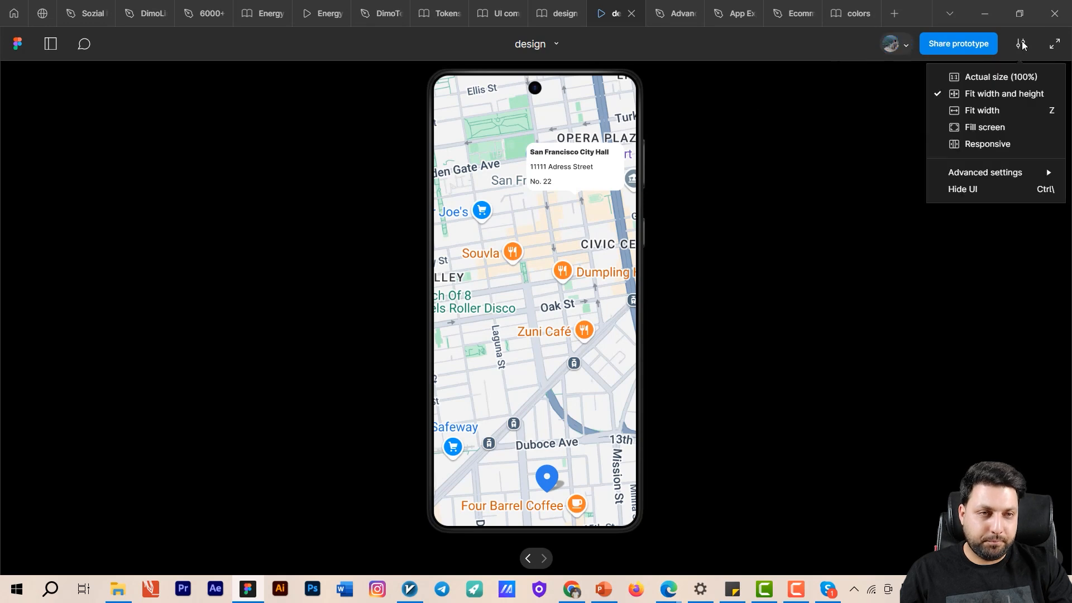
click(570, 227)
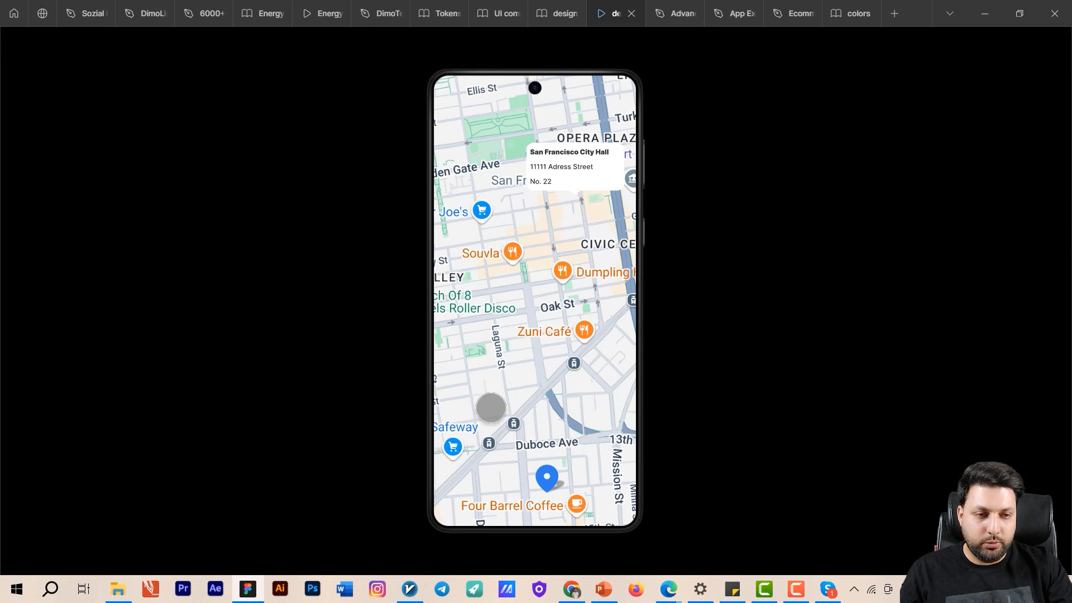
key(r)
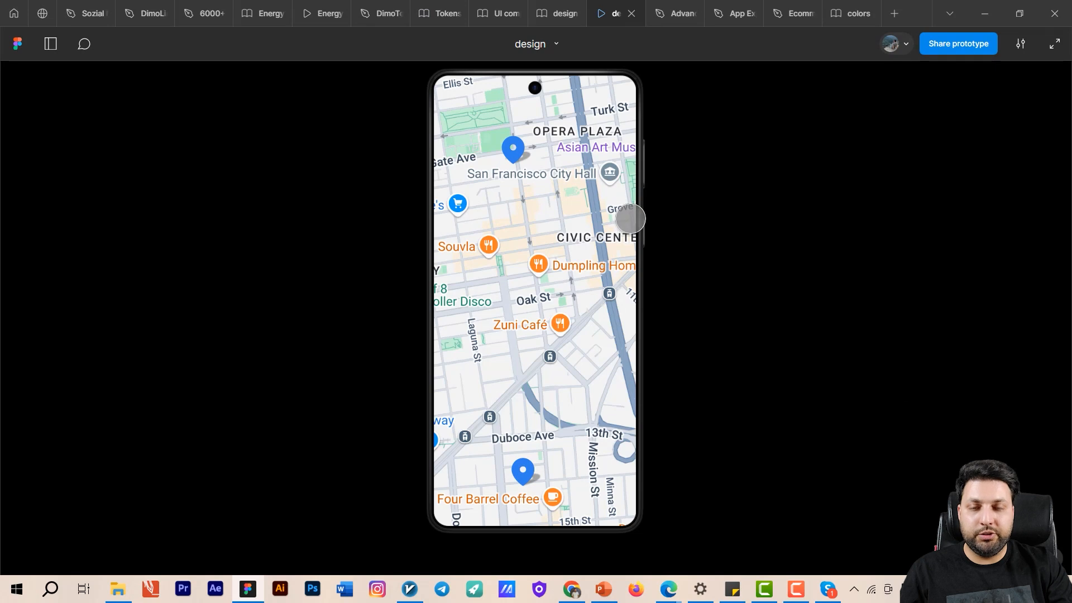
click(514, 148)
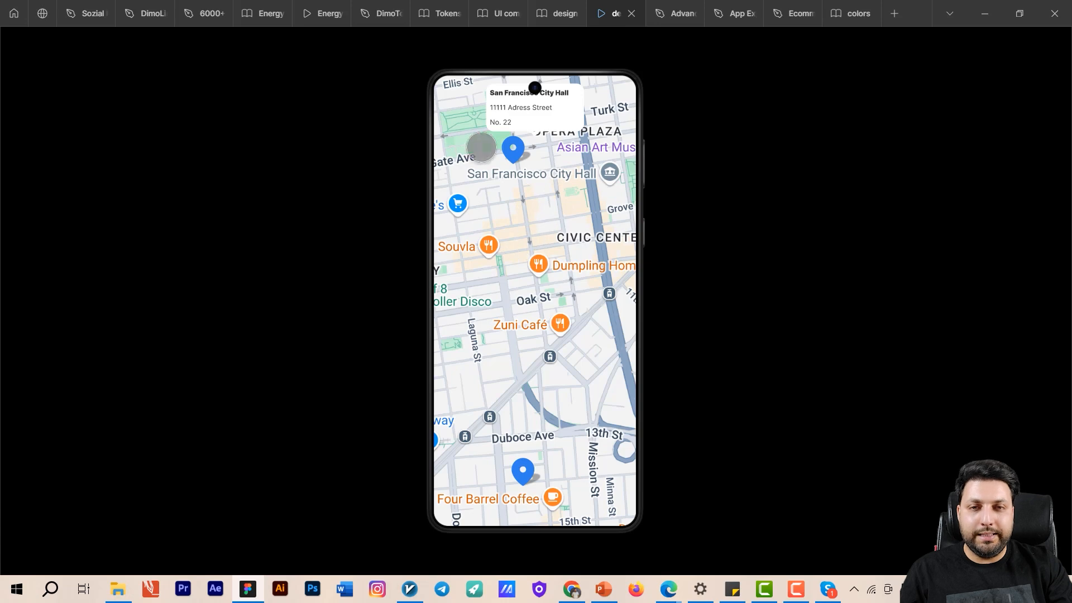
drag(619, 179, 521, 230)
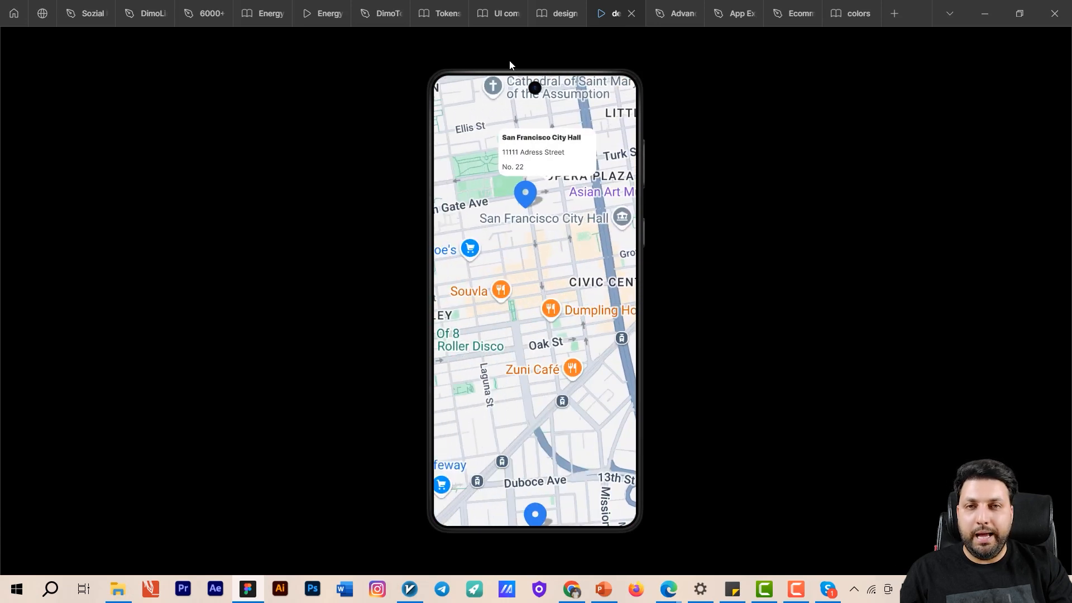
- Return to the design file and enable "Close when clicking outside" for the upper pin's overlay interaction
click(552, 15)
drag(768, 263, 687, 180)
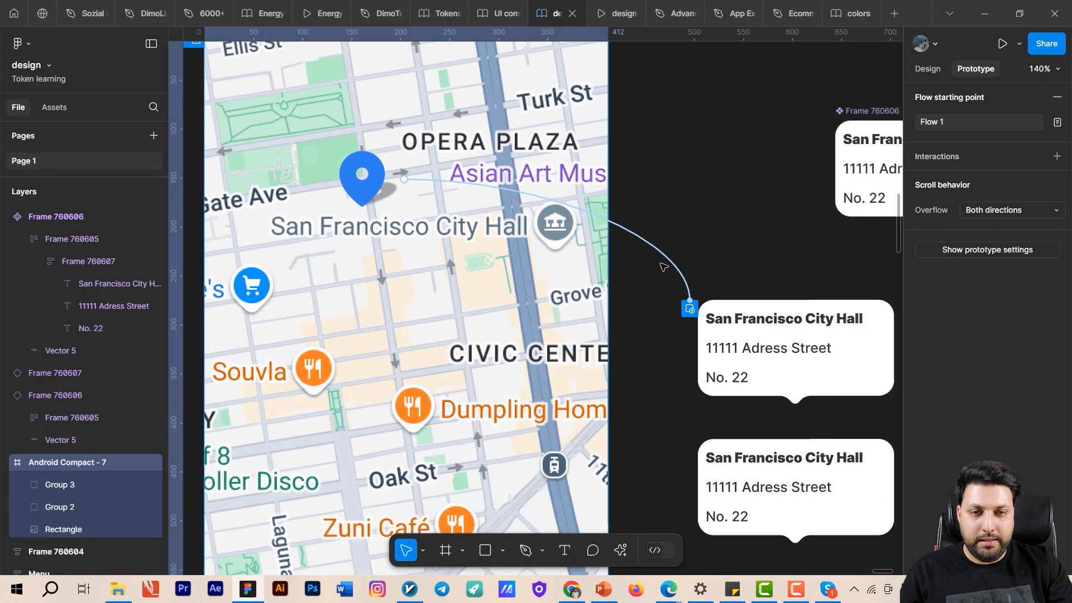
click(667, 260)
click(672, 263)
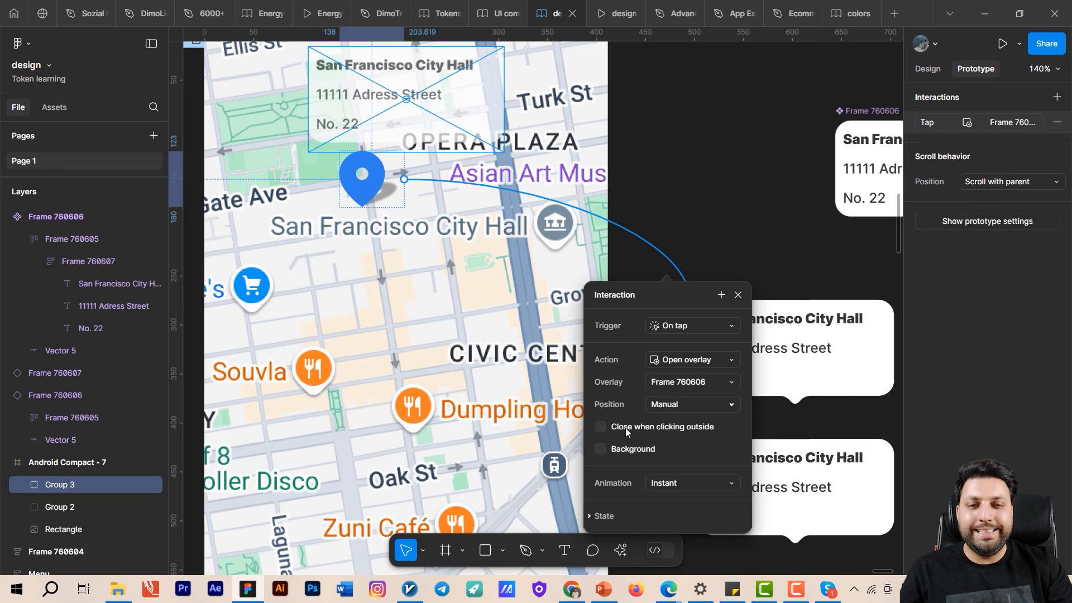
click(601, 427)
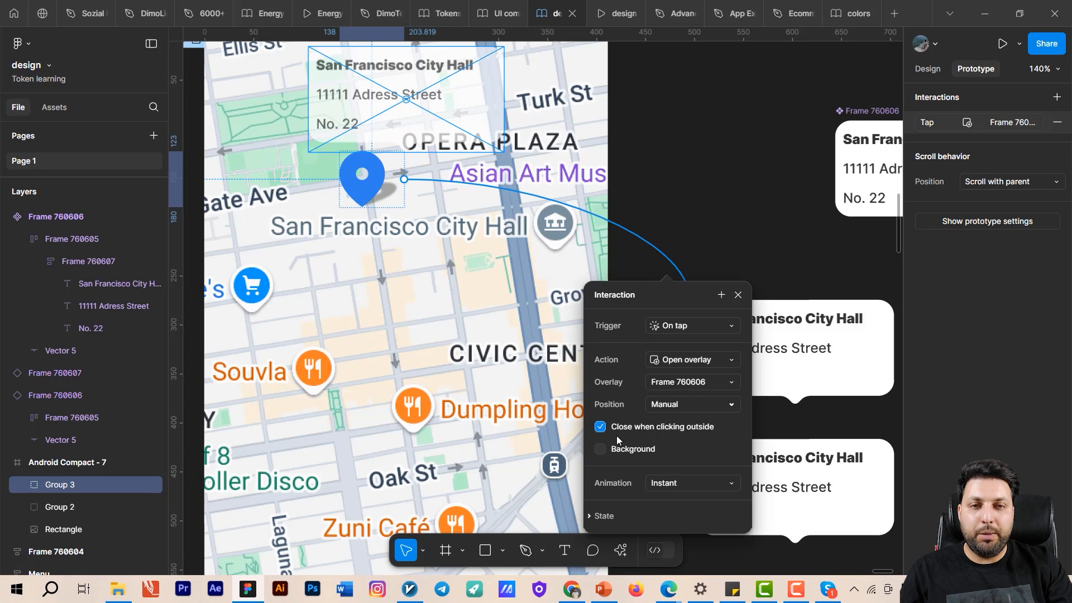
click(648, 139)
- Test in the prototype preview that the upper pin's tooltip opens and closes when tapping elsewhere on the map
click(620, 13)
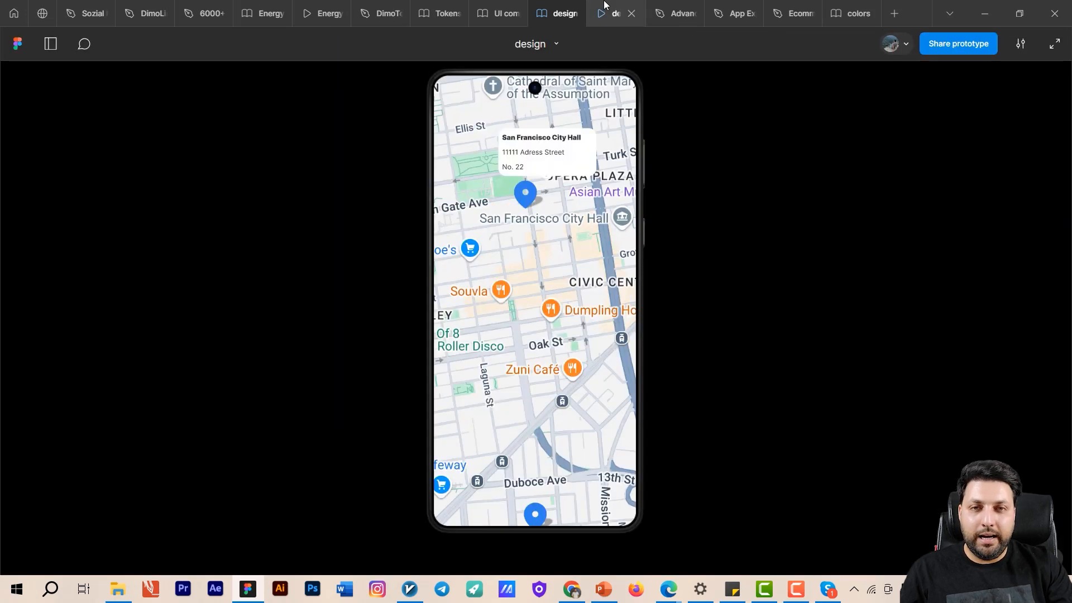
click(539, 251)
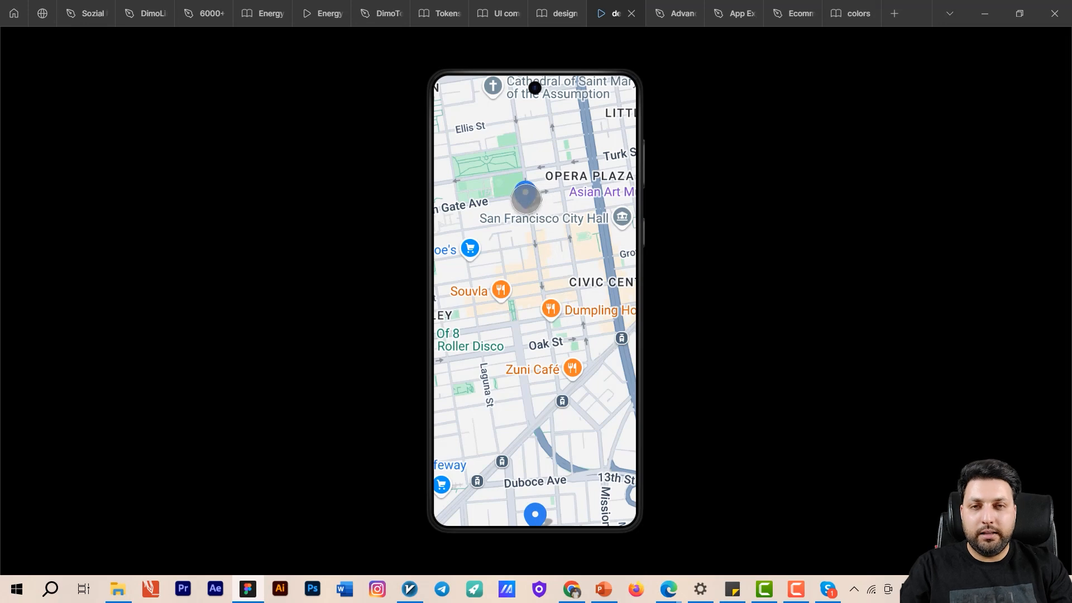
click(526, 193)
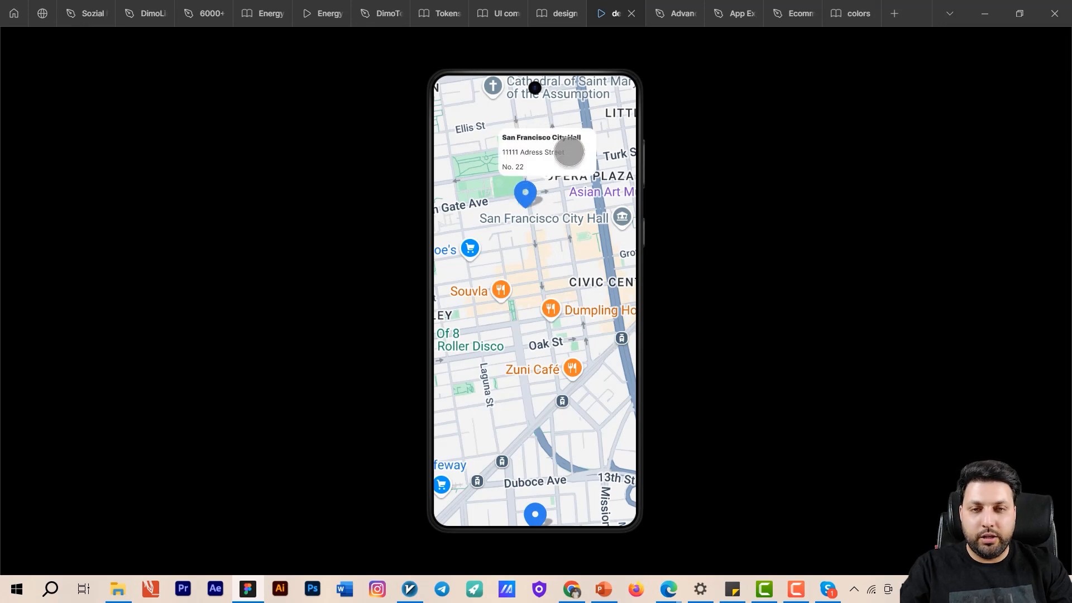
click(558, 268)
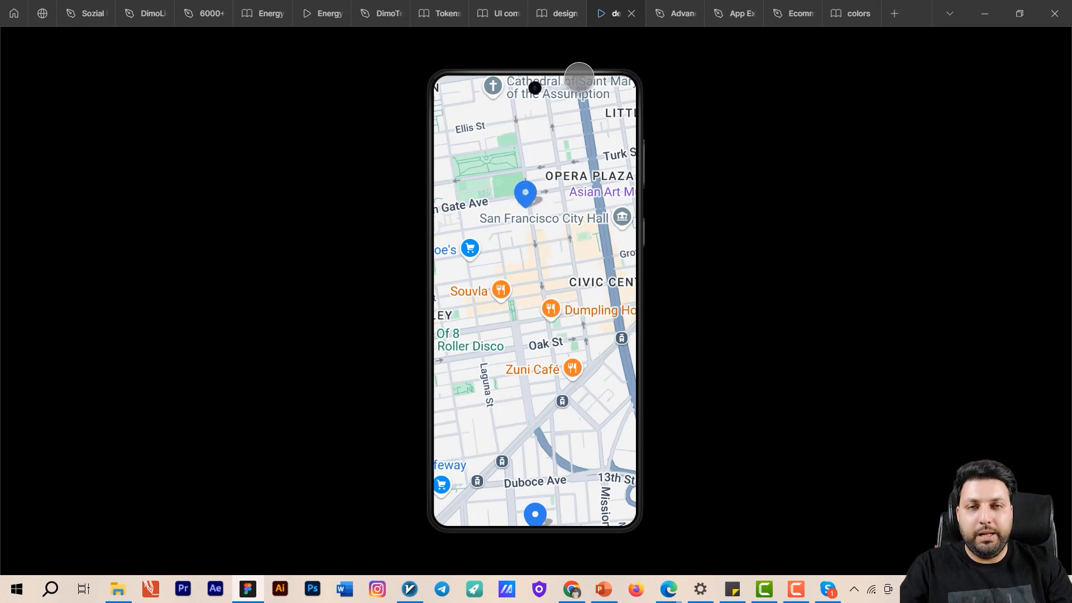
- Return to the design file and set the width of the main tooltip component's inner white container to 221
click(558, 13)
drag(727, 310, 587, 260)
scroll(620, 271, up, 2)
drag(713, 268, 519, 433)
double_click(650, 200)
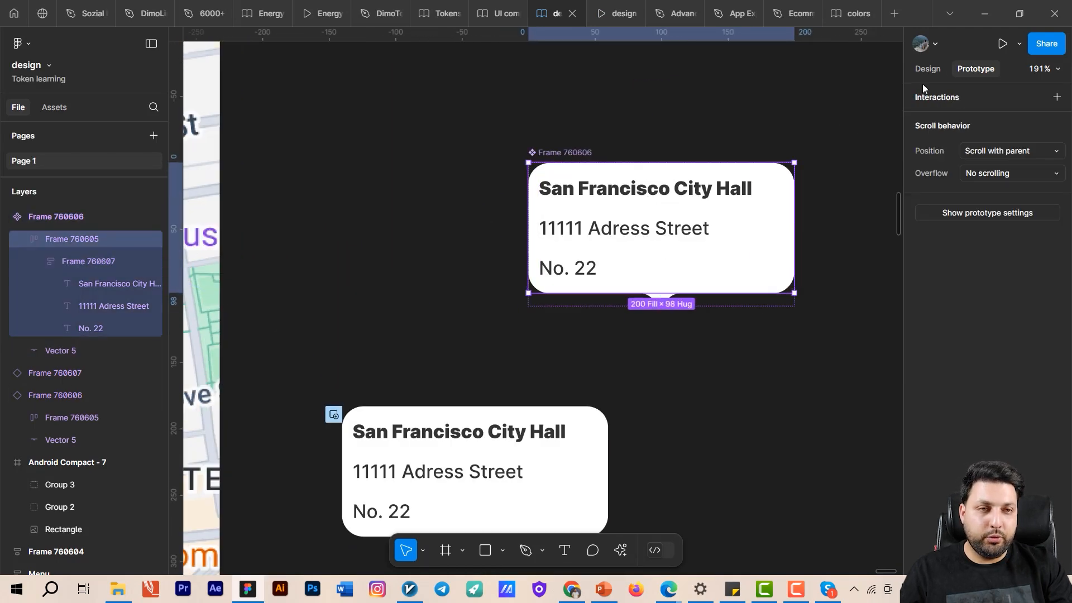
click(927, 69)
click(936, 263)
text(221)
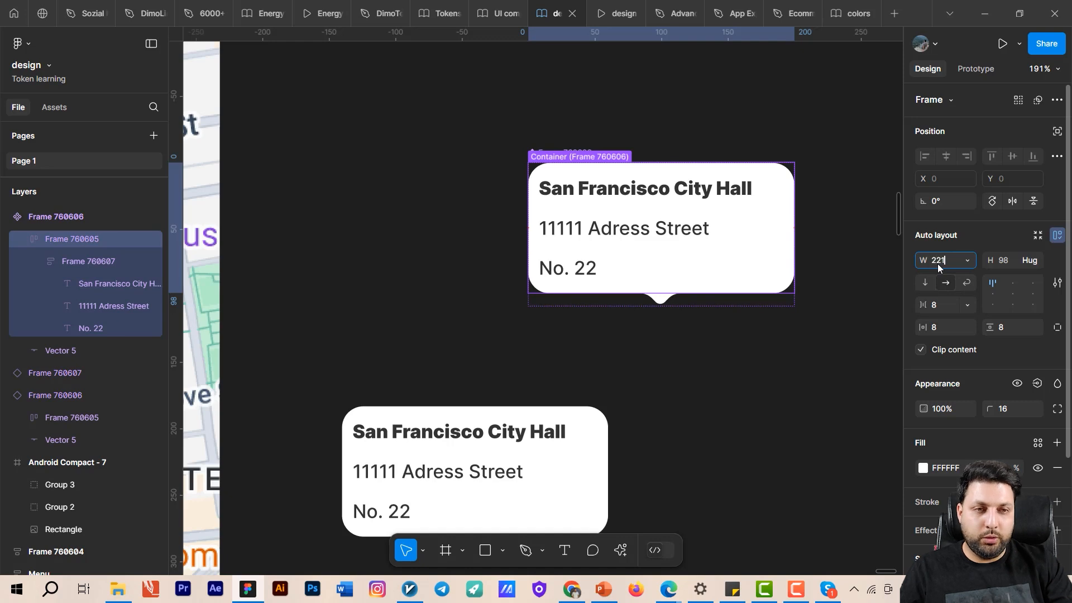
key(Return)
- Try a line height of 30 on the main tooltip component's San Francisco City Hall title, and settle on Auto
double_click(625, 188)
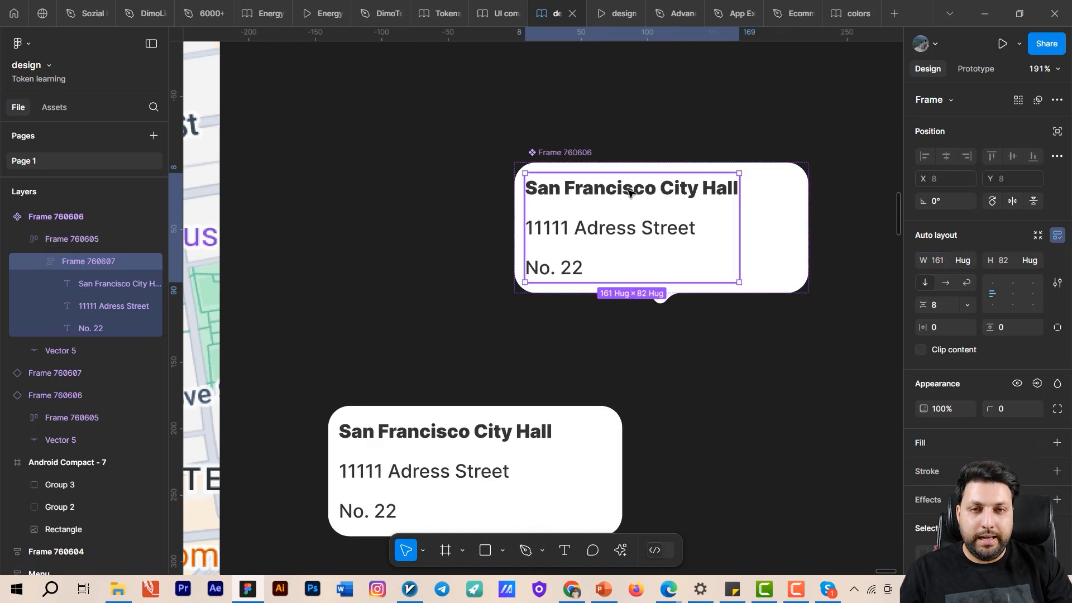
double_click(625, 187)
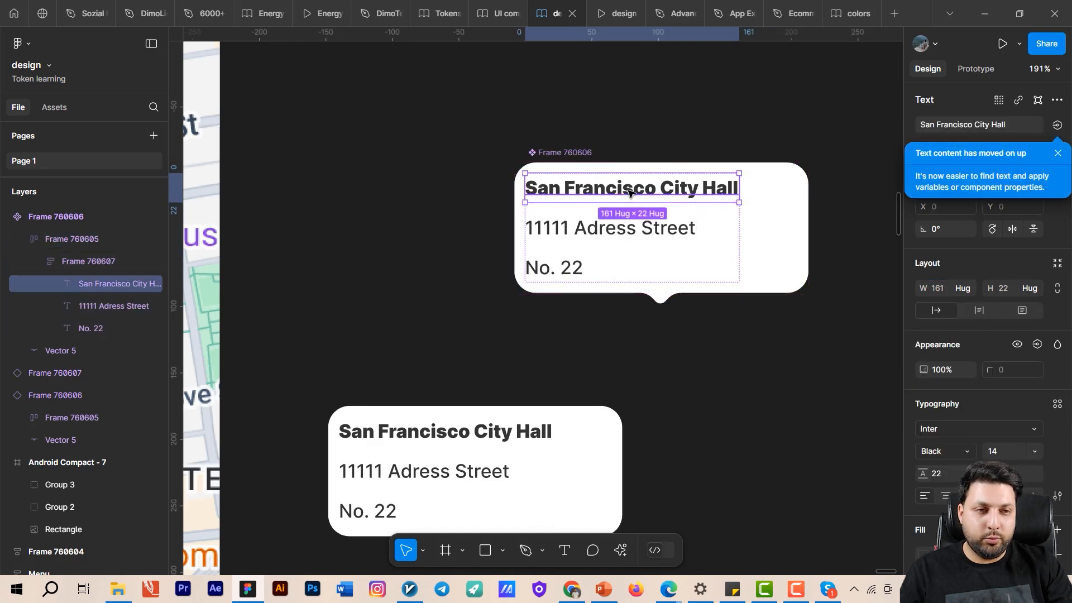
click(1058, 153)
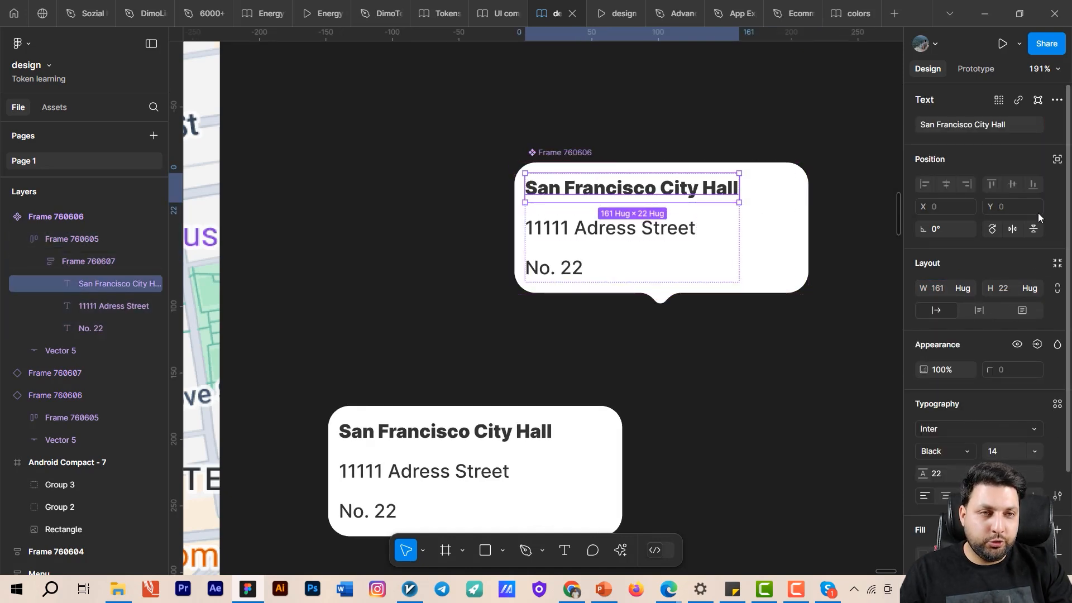
click(938, 477)
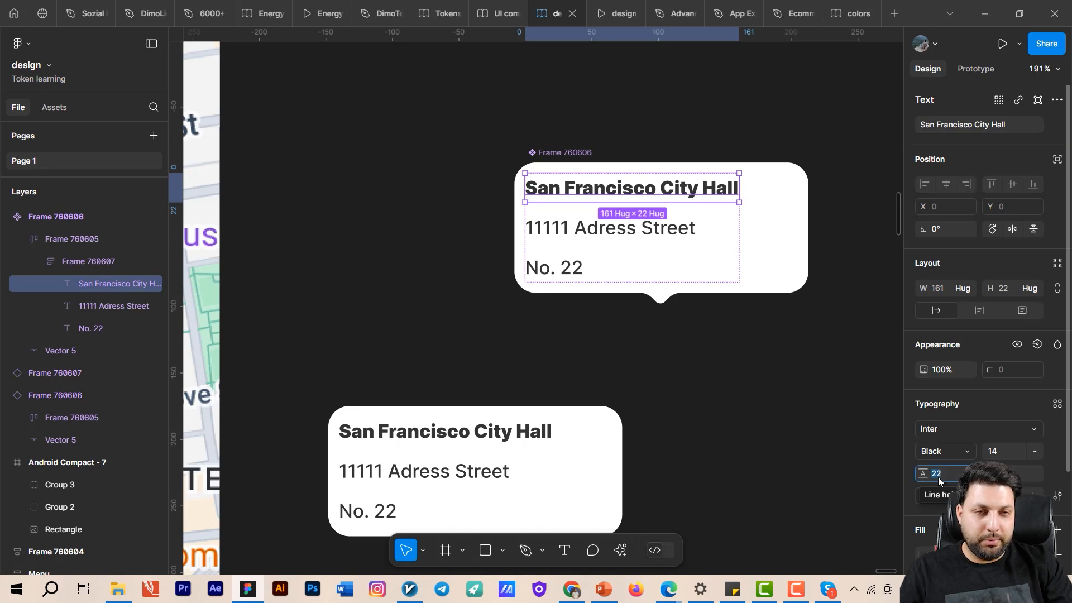
text(30)
key(Return)
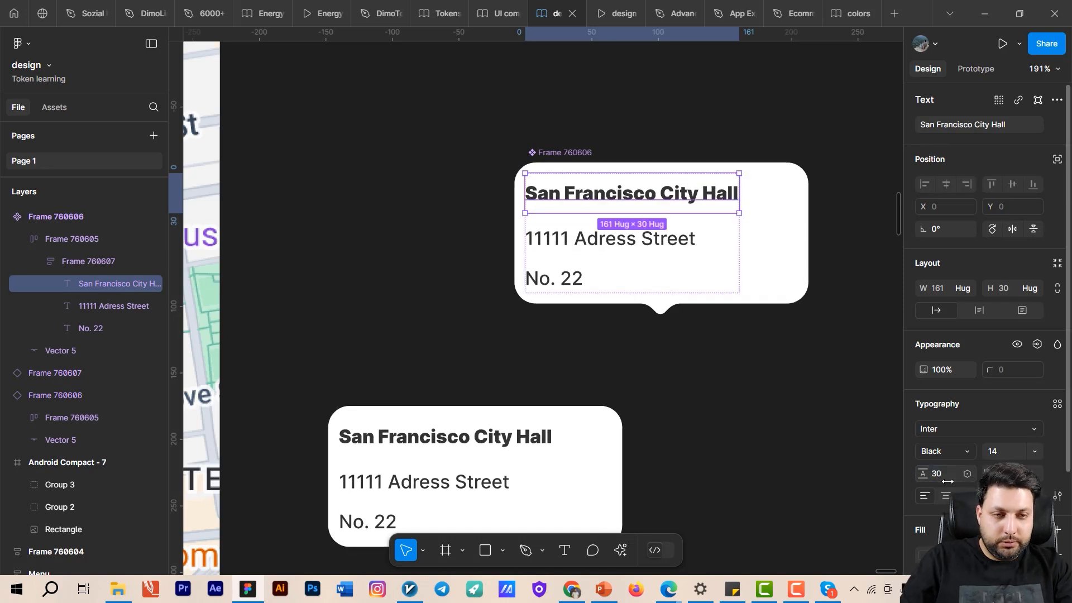
click(936, 476)
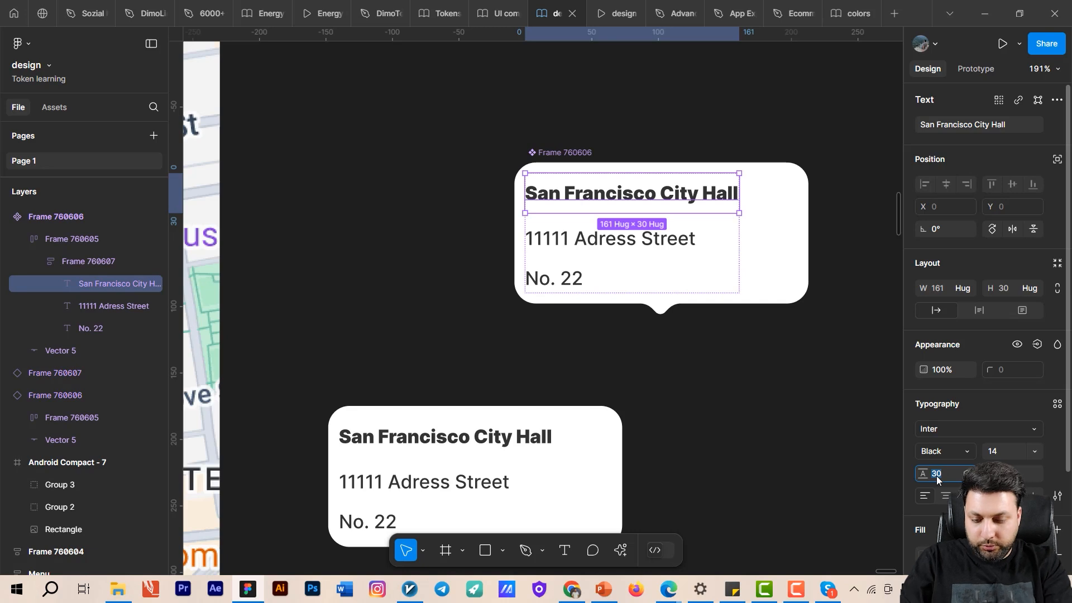
text(auto)
key(Return)
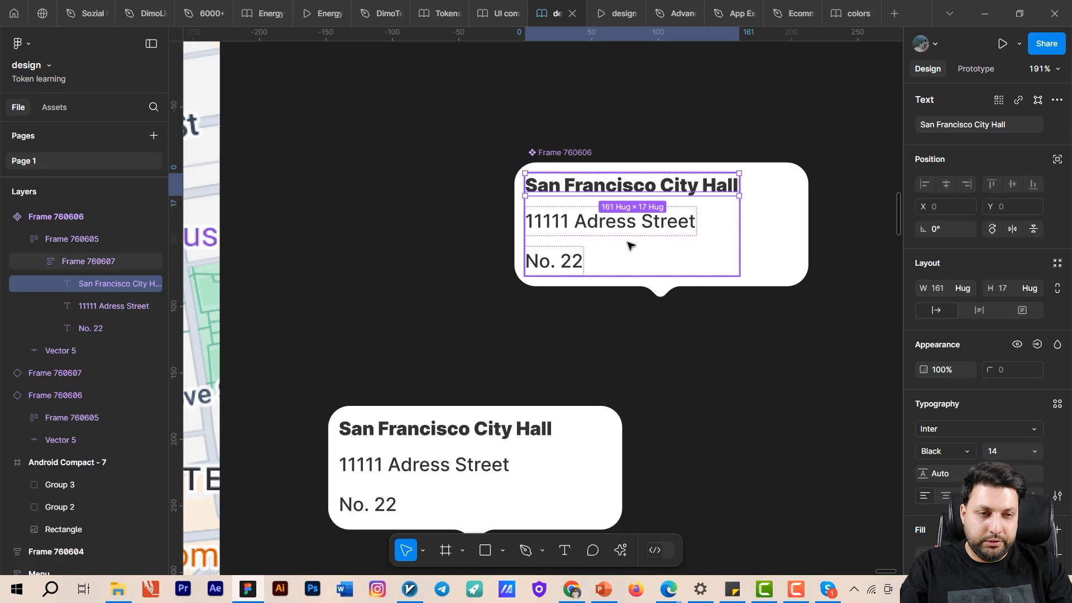
- Try a font size of 24 on the San Francisco City Hall title, and settle on 18
double_click(993, 451)
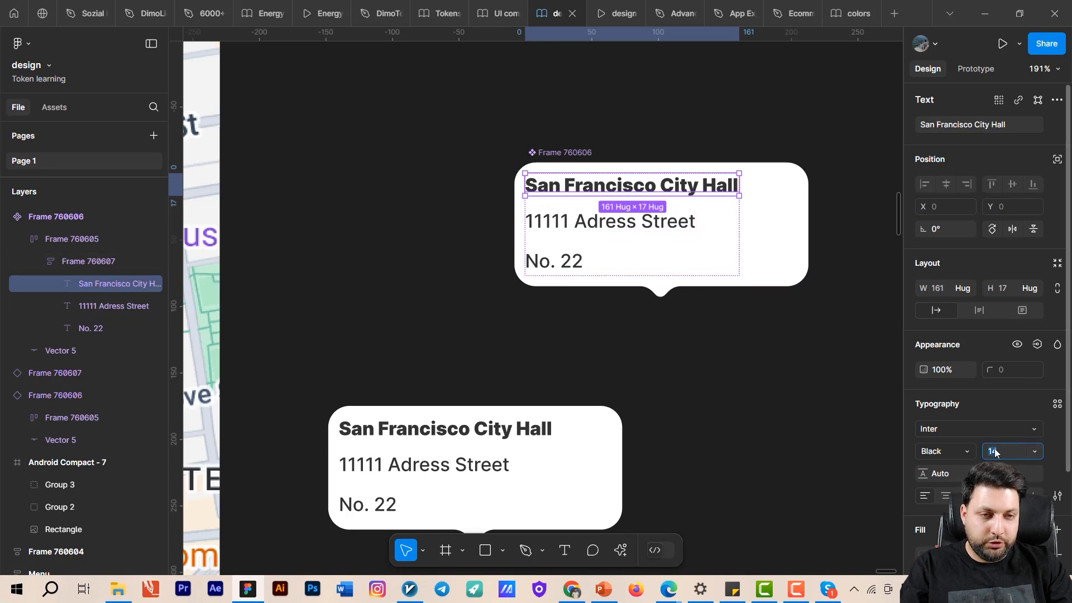
text(24)
key(Return)
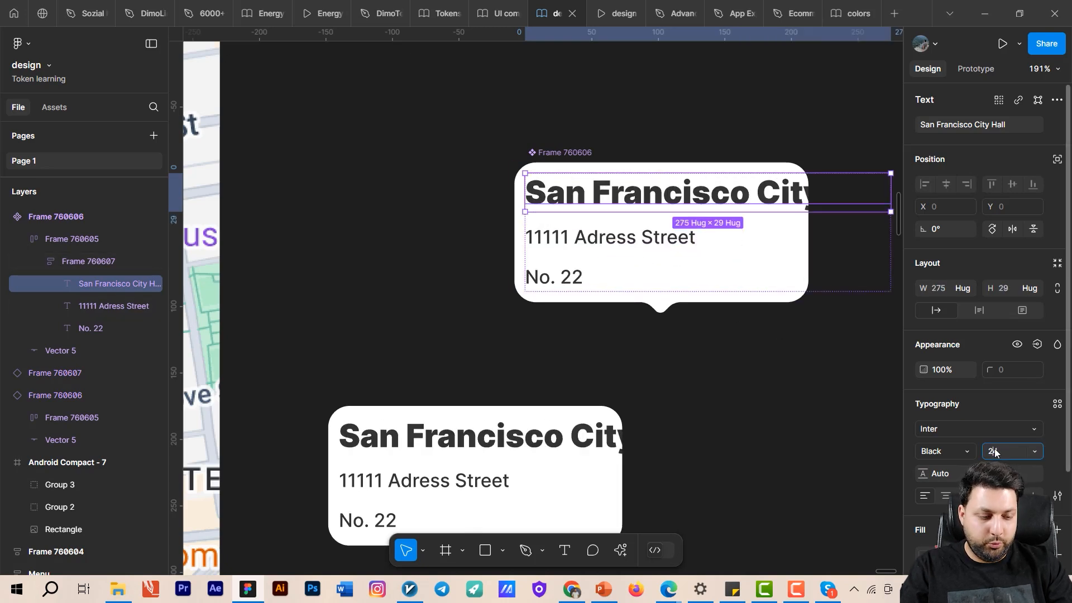
text(18)
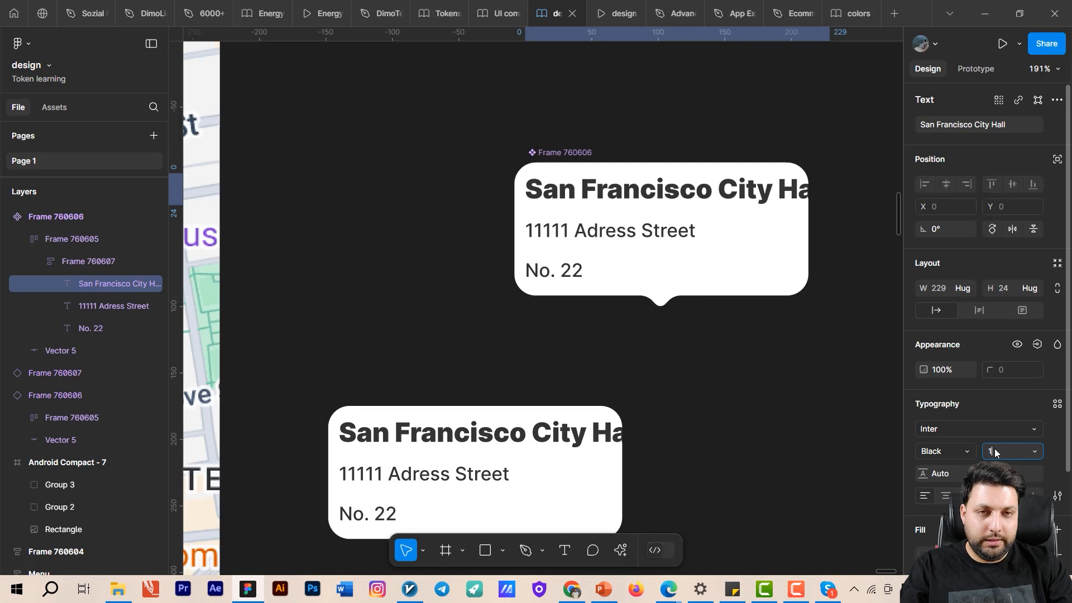
key(Return)
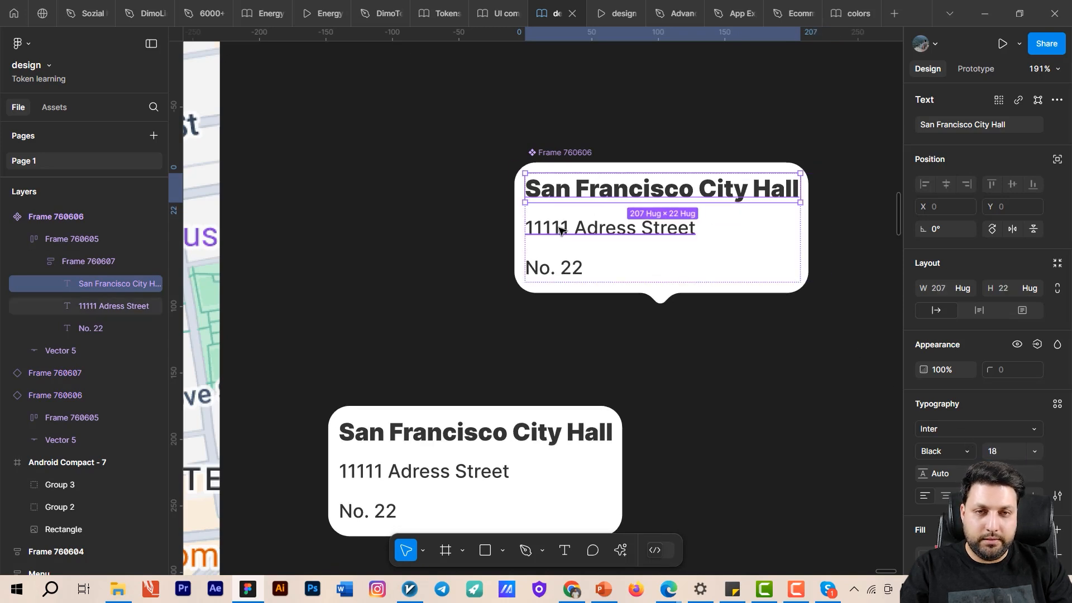
- Set the font size of the street address line in the main tooltip component to 16
click(564, 229)
click(1013, 453)
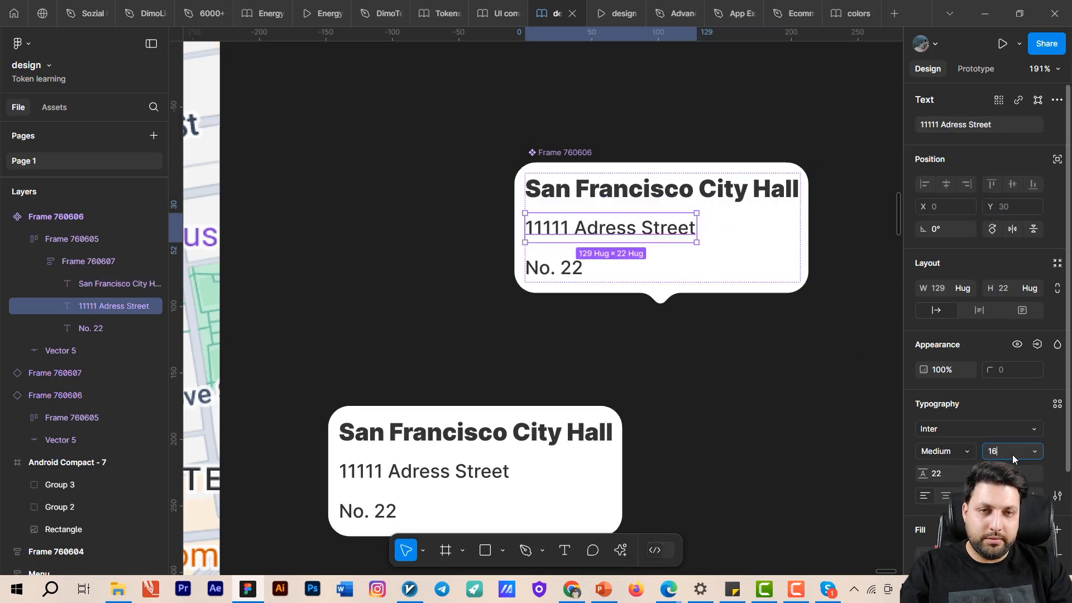
text(16)
key(Return)
- Set the font size of the No. 22 line in the main tooltip component to 16
click(558, 269)
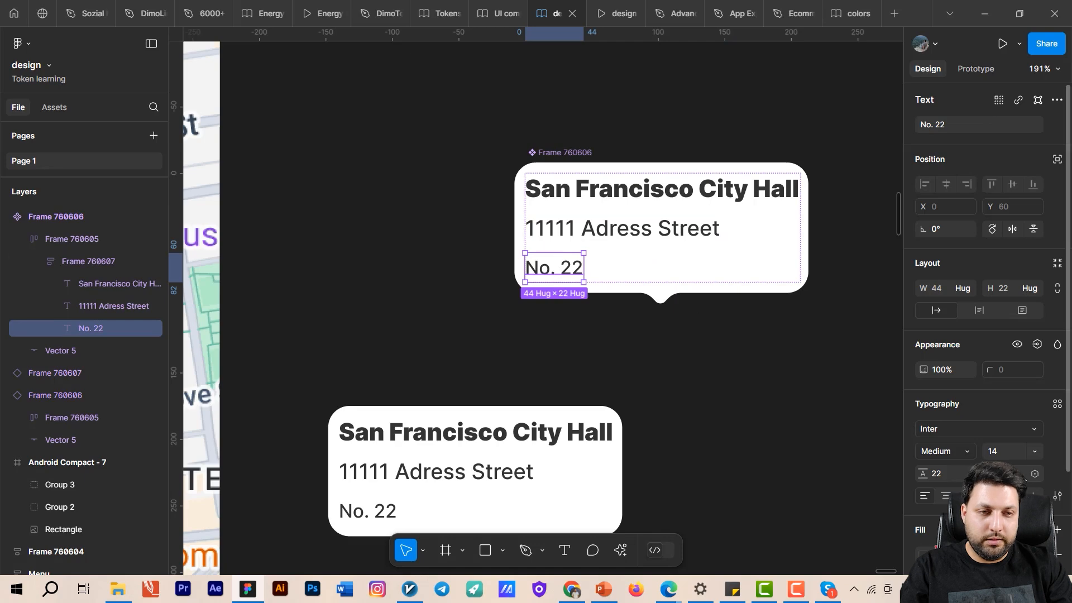
key(BackSpace)
key(BackSpace)
text(16)
key(Return)
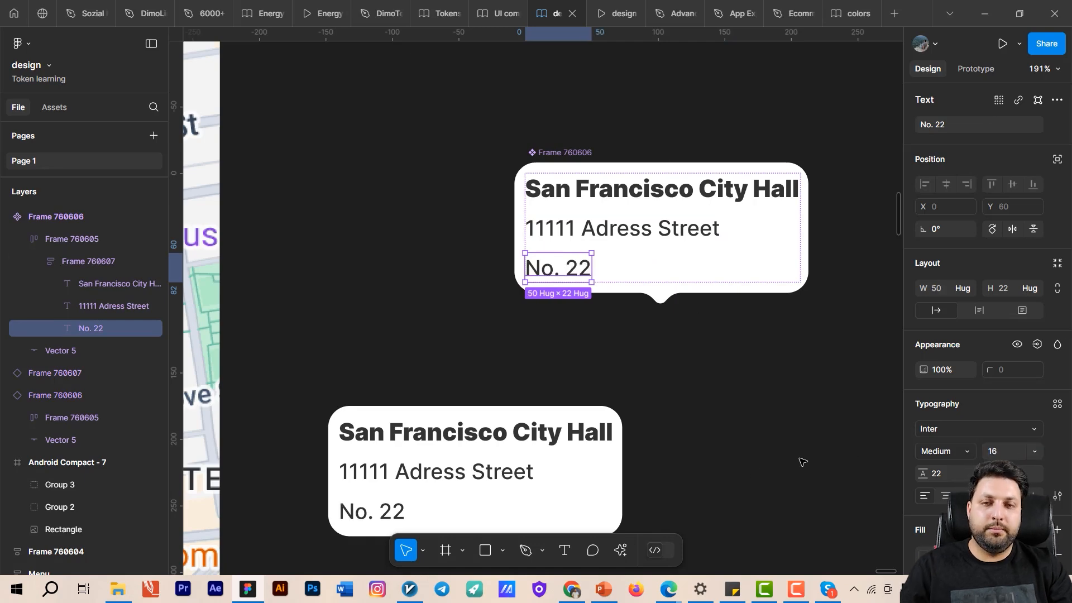
drag(801, 459, 782, 413)
scroll(782, 413, down, 8)
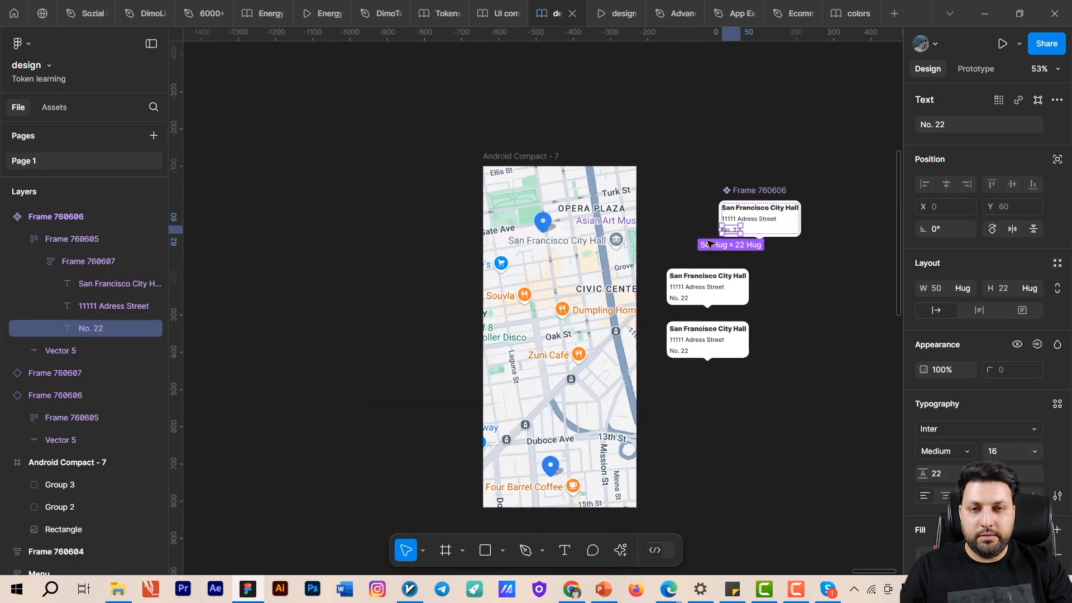
- Move the upper map pin on the Android Compact - 7 frame slightly down and left to about X 121, Y 137
scroll(479, 221, up, 2)
scroll(478, 222, up, 3)
click(506, 223)
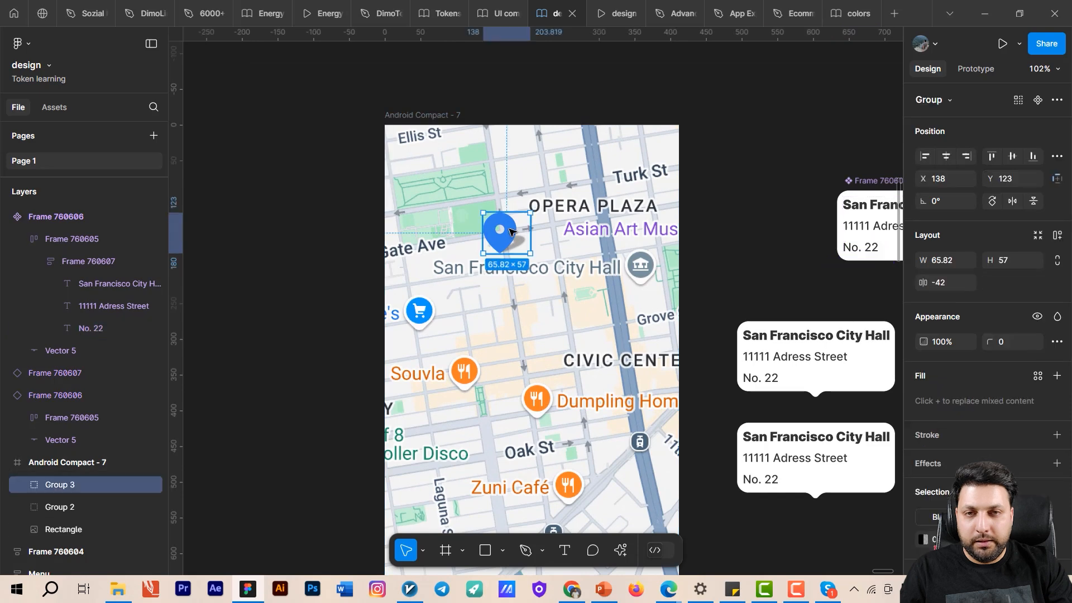
scroll(519, 214, down, 2)
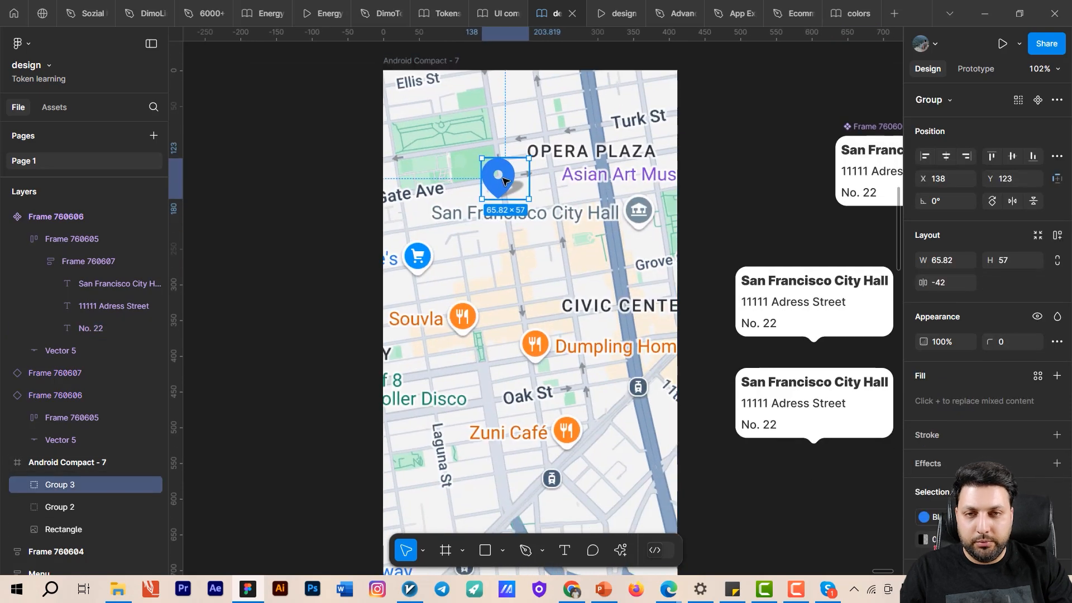
drag(503, 181, 492, 190)
- Move the lower map pin near Four Barrel Coffee to about X 152, Y 787
scroll(475, 252, down, 6)
scroll(474, 251, right, 1)
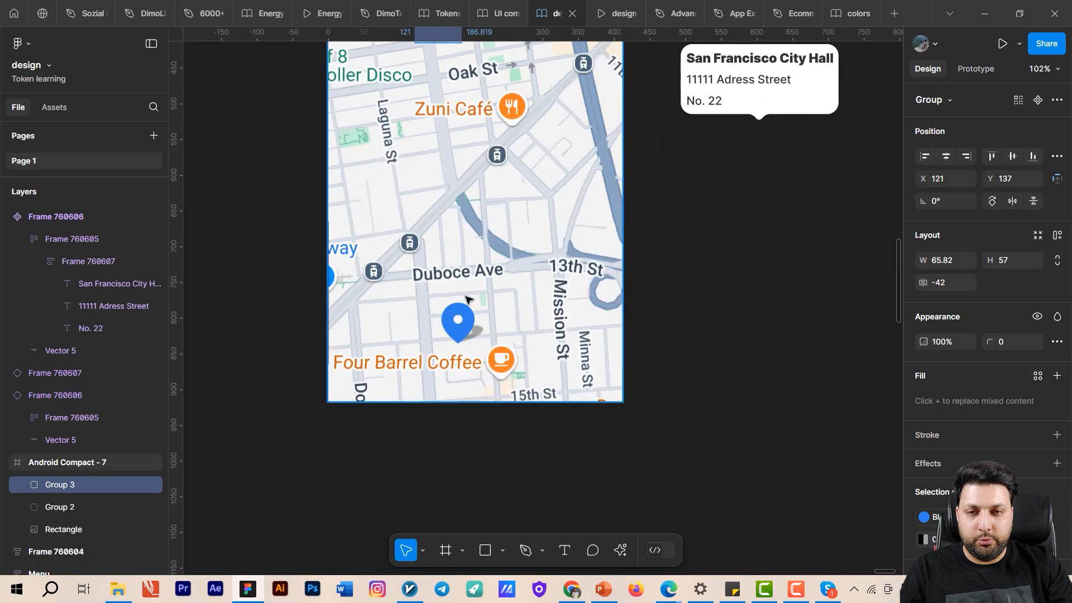
click(456, 328)
drag(456, 329, 415, 376)
scroll(504, 333, down, 3)
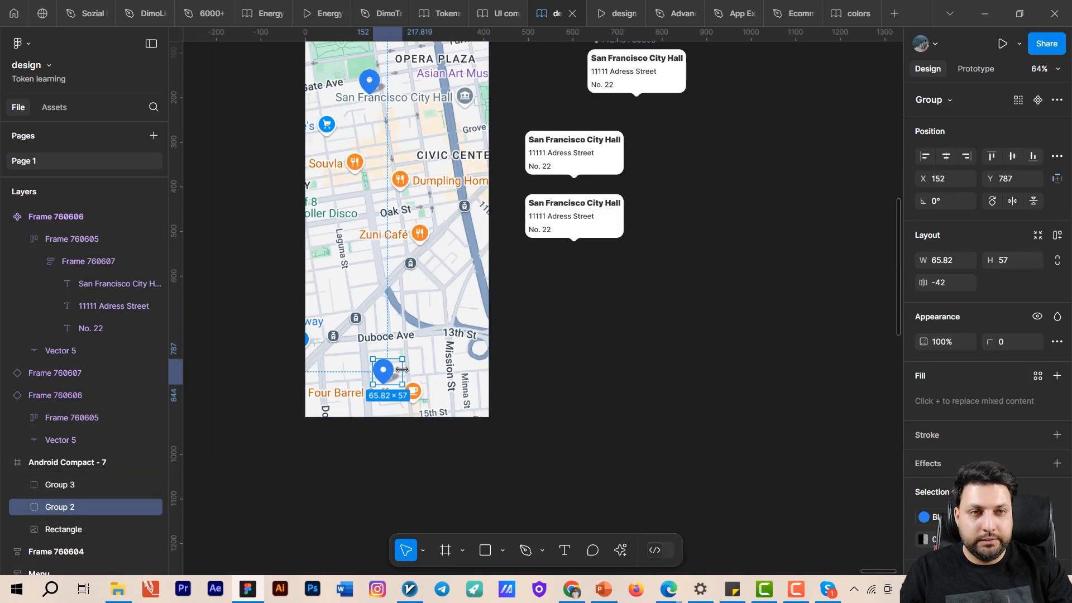
- Connect the lower map pin to the lower tooltip, Frame 760607, with an on-tap prototype interaction
key(shift+e)
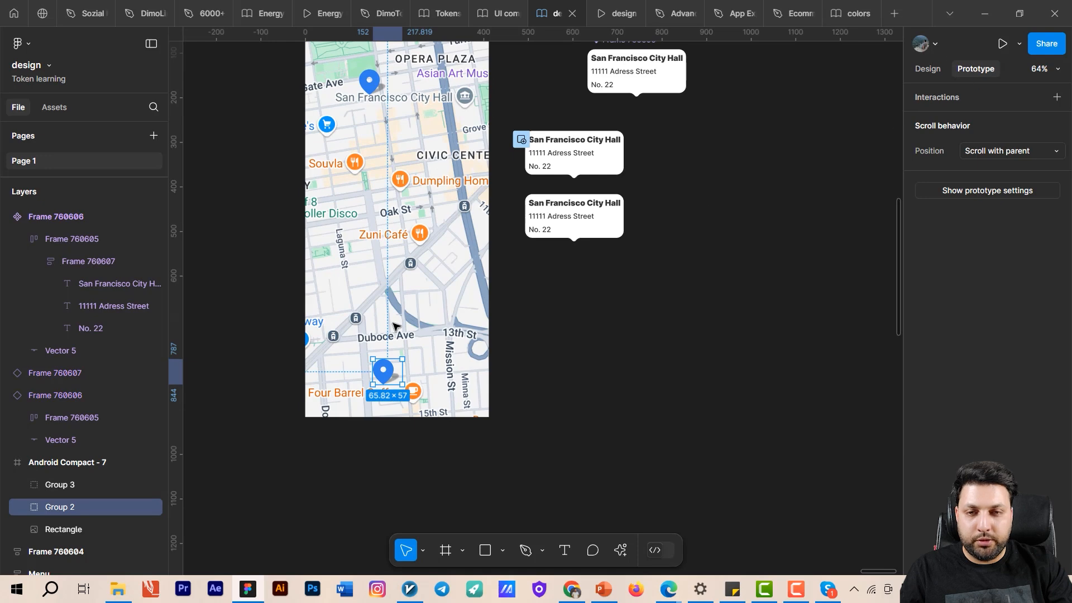
drag(402, 371, 535, 225)
drag(665, 270, 677, 301)
- Resize the main tooltip component, Frame 760606, to fit its content
scroll(581, 156, up, 3)
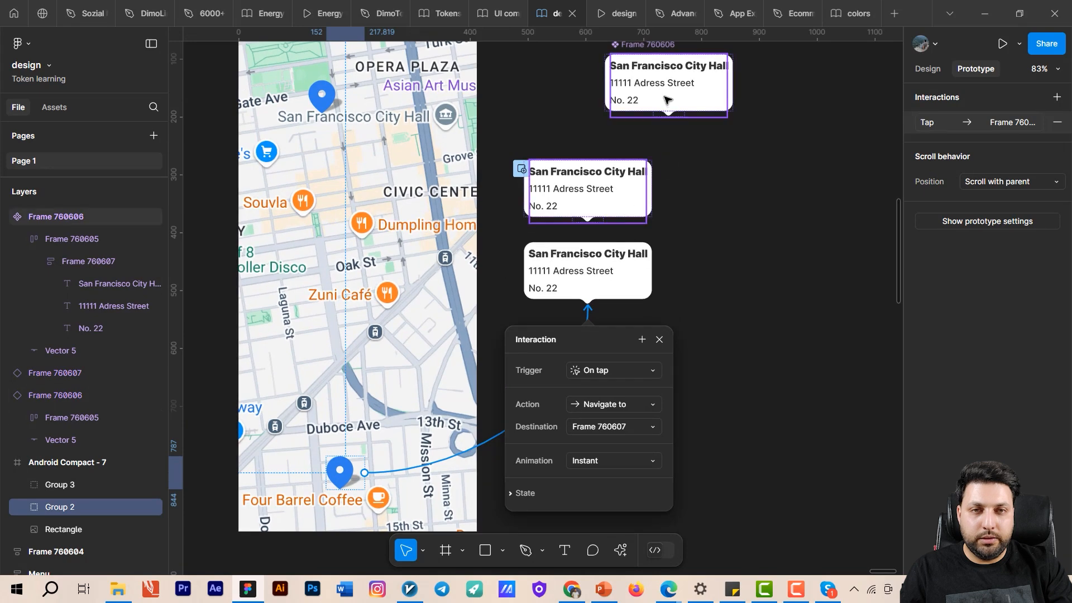
click(644, 99)
drag(794, 206, 789, 336)
scroll(737, 134, up, 5)
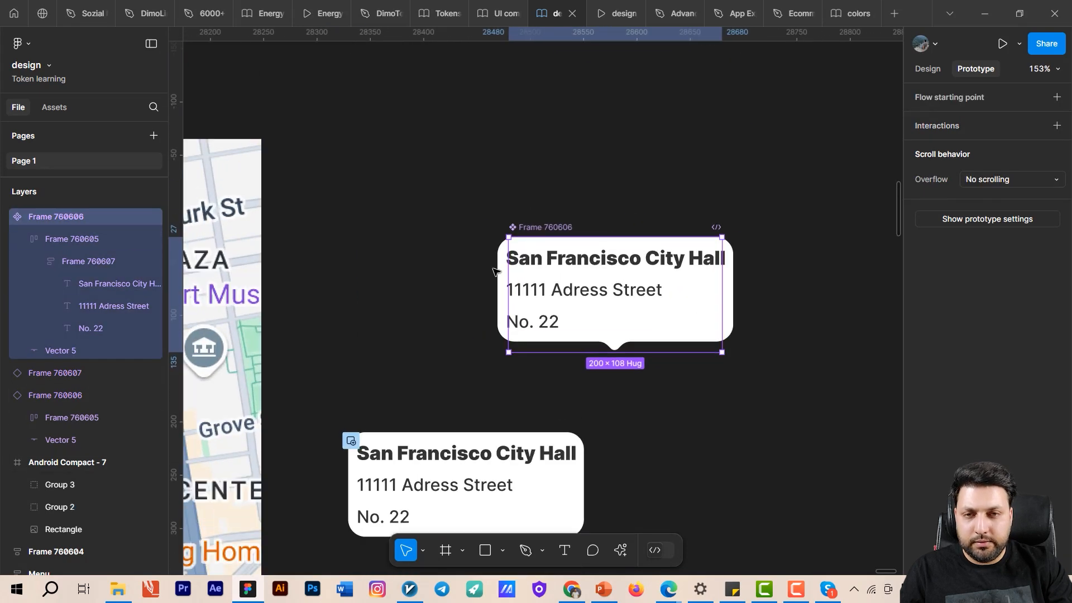
click(531, 238)
click(541, 226)
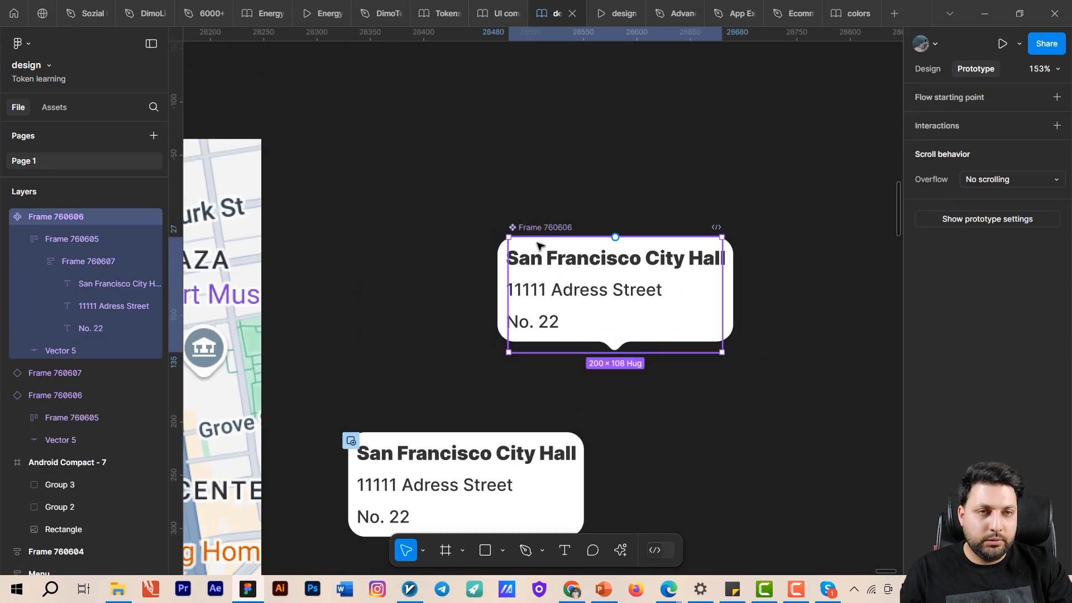
click(925, 69)
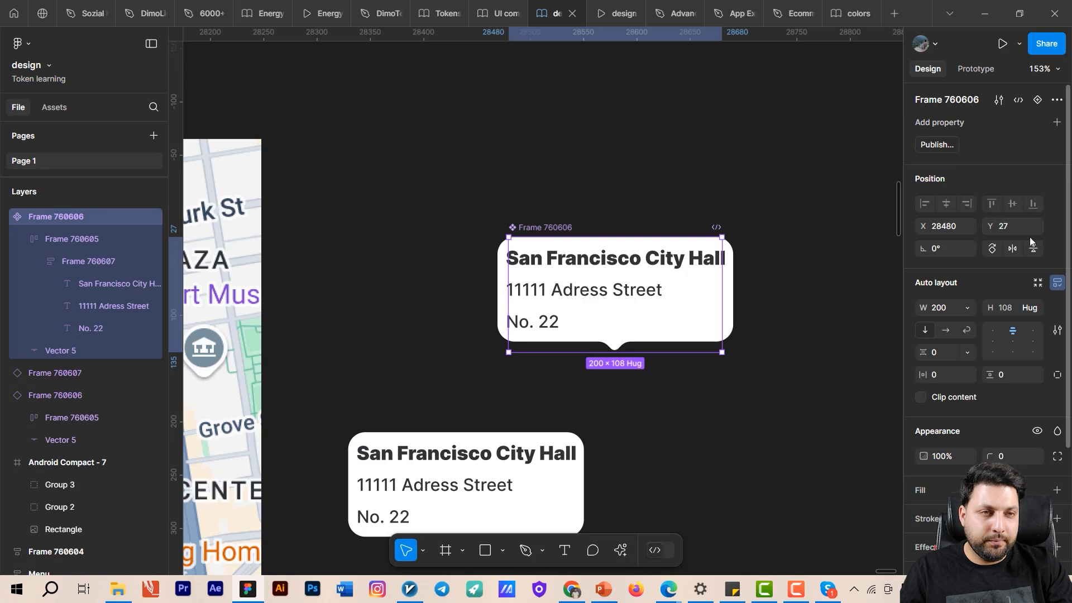
click(1038, 287)
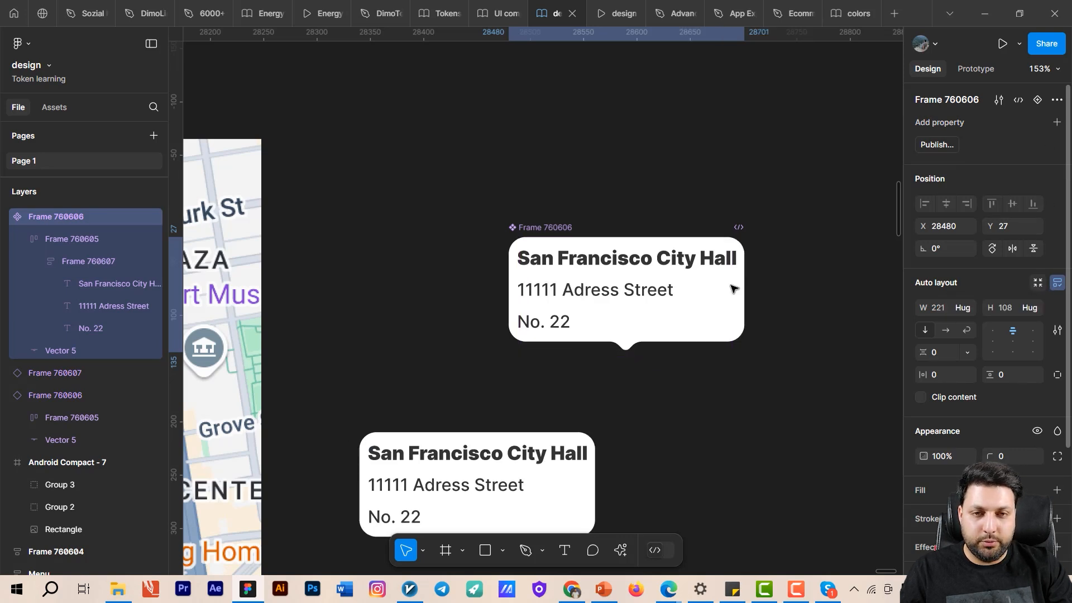
- Check the bounds and auto layout of the main tooltip component, its inner frames and the upper tooltip instance
click(627, 312)
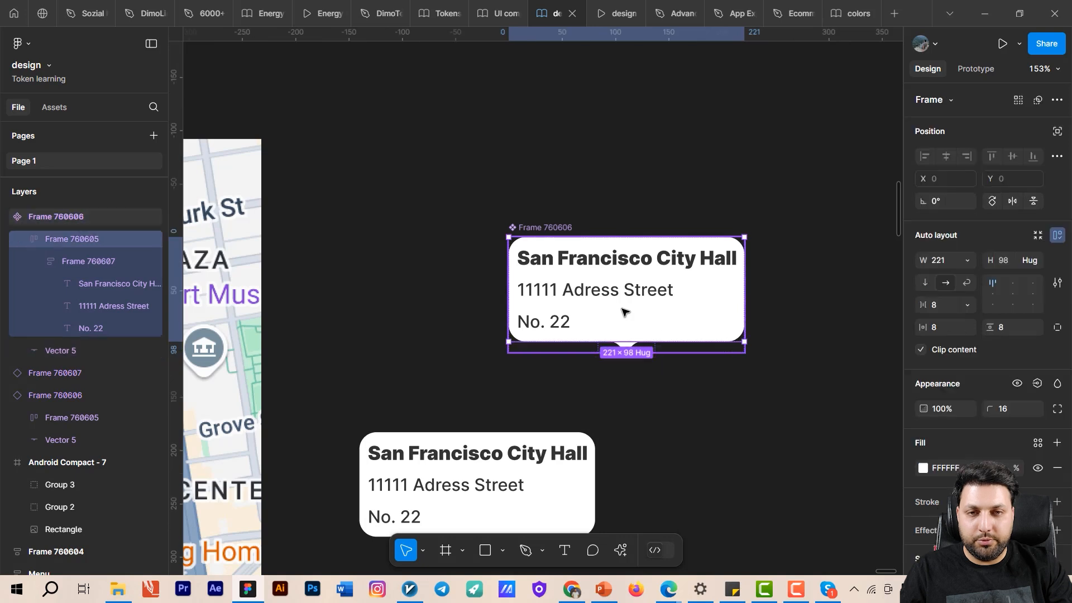
click(640, 296)
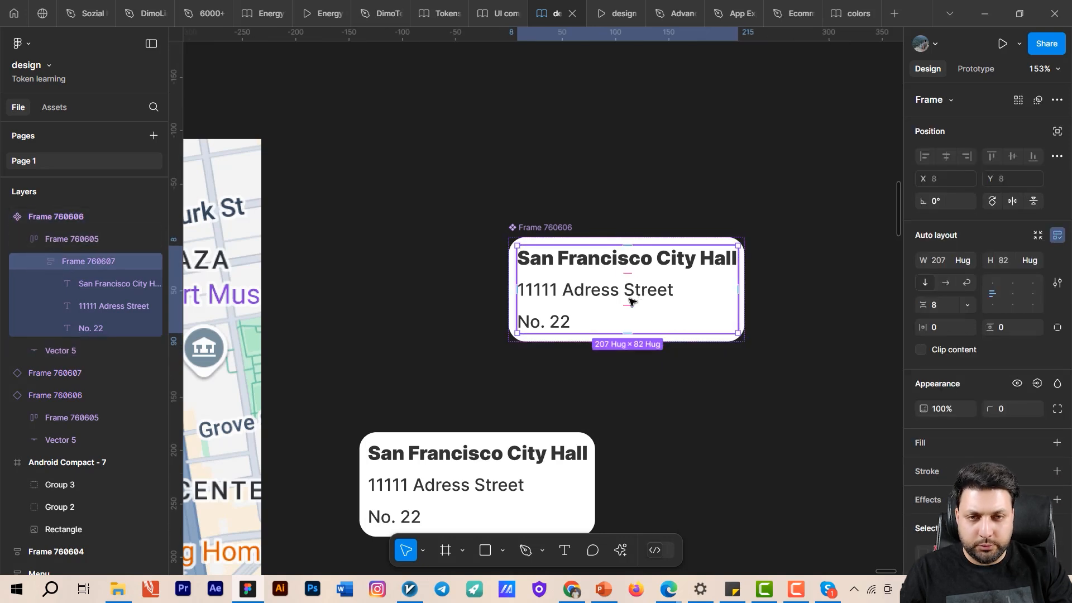
click(772, 370)
click(635, 348)
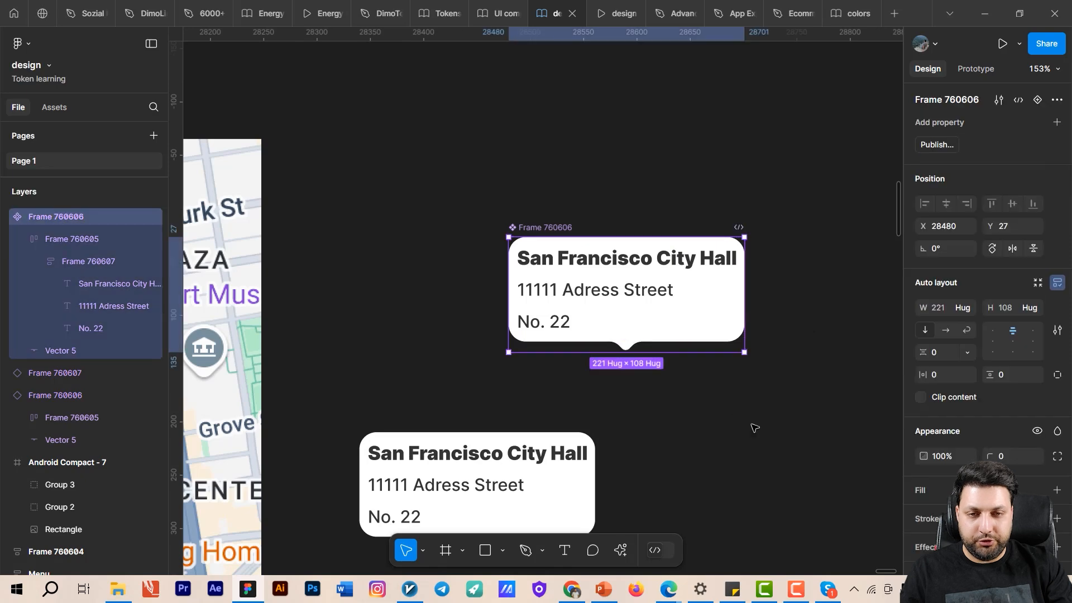
drag(753, 428, 757, 205)
click(578, 249)
- Change the lower pin's tap interaction so that it opens the lower tooltip as an overlay
drag(694, 331, 701, 295)
scroll(701, 295, down, 4)
drag(513, 468, 609, 359)
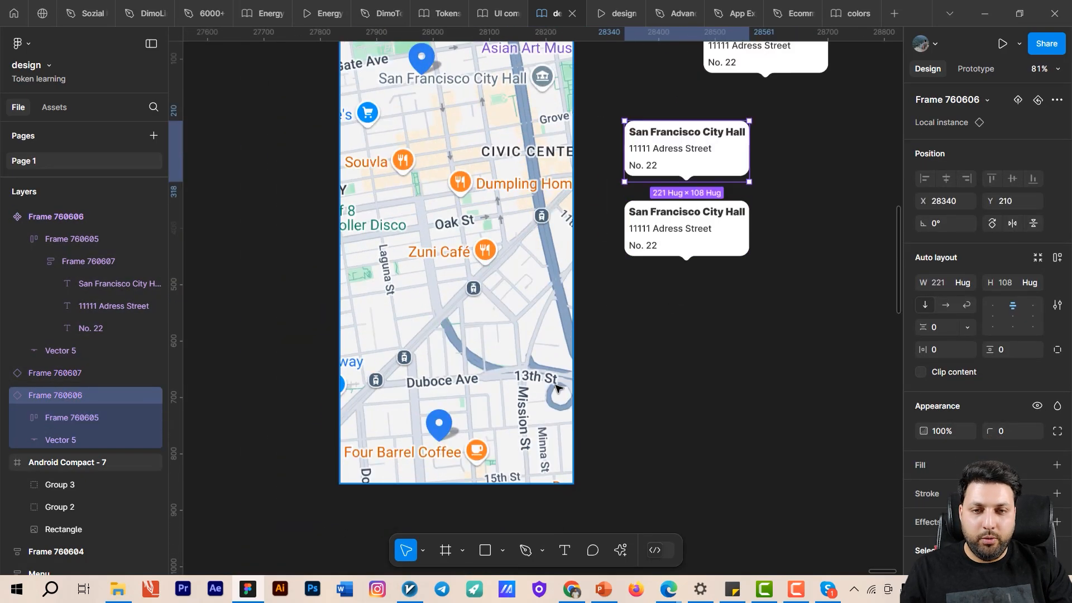
click(441, 427)
key(shift+e)
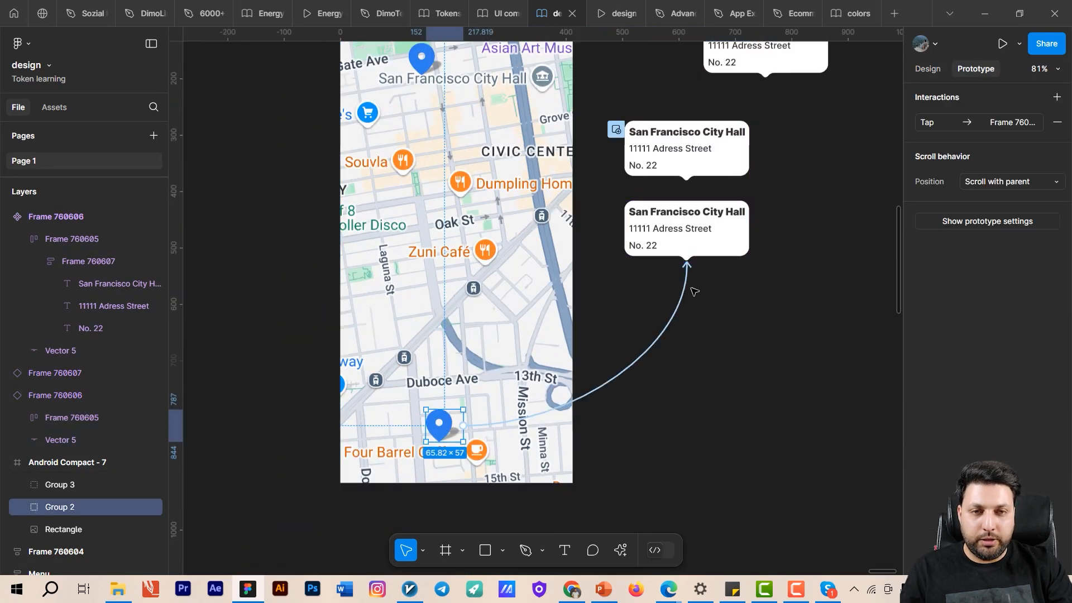
click(678, 301)
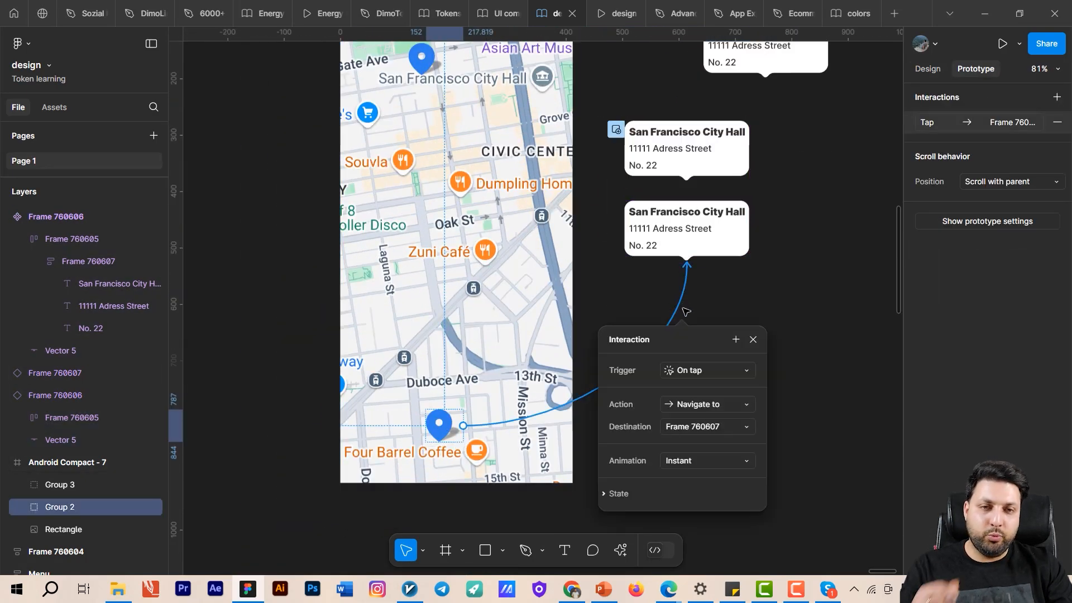
click(702, 405)
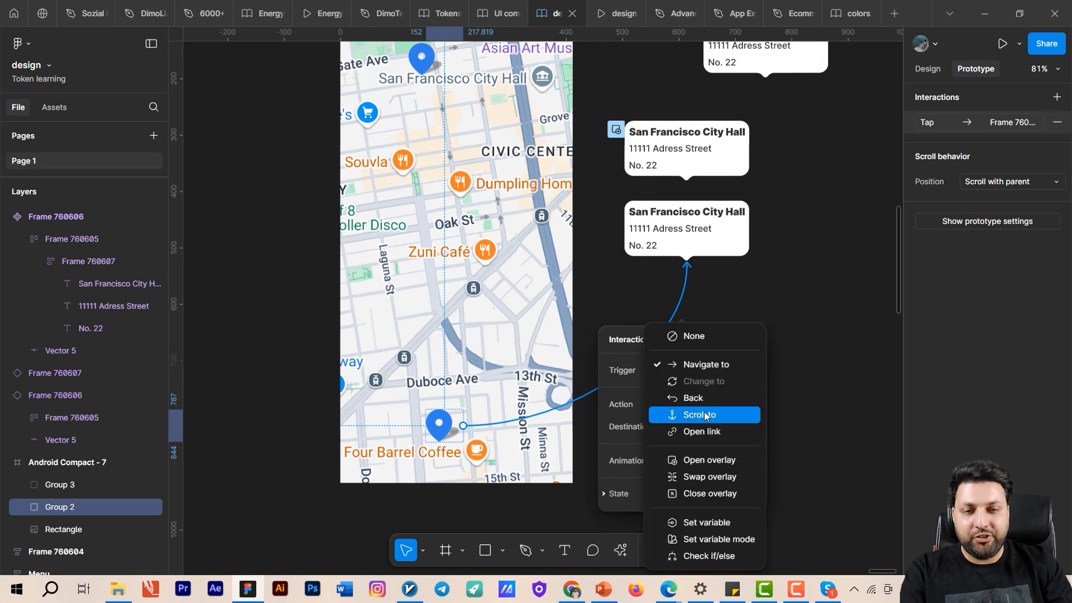
click(726, 460)
- Set the overlay position to Manual and place the tooltip directly above the lower pin
click(690, 449)
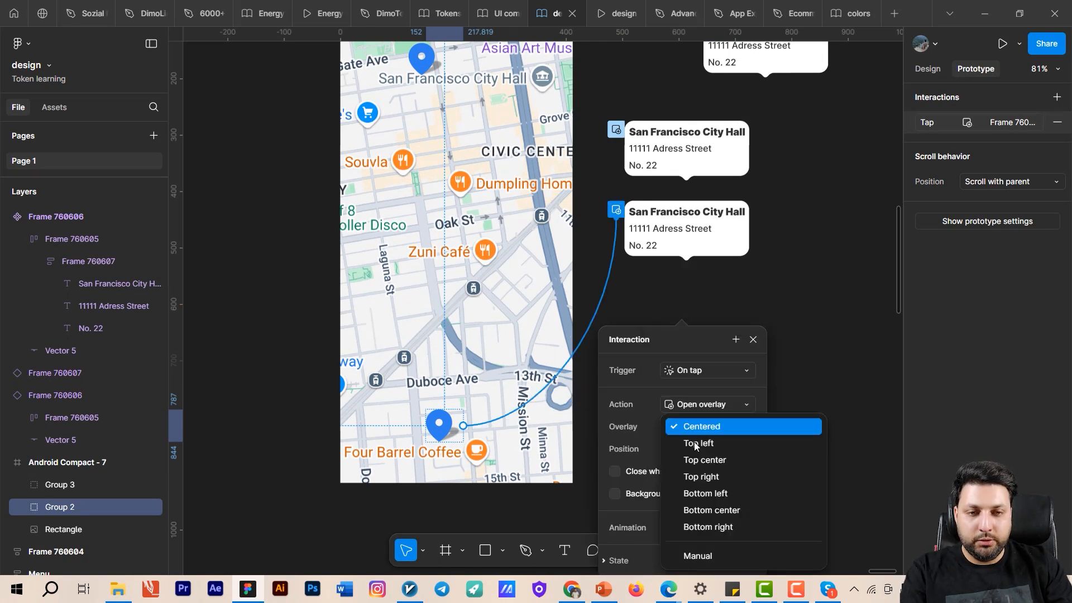
click(715, 551)
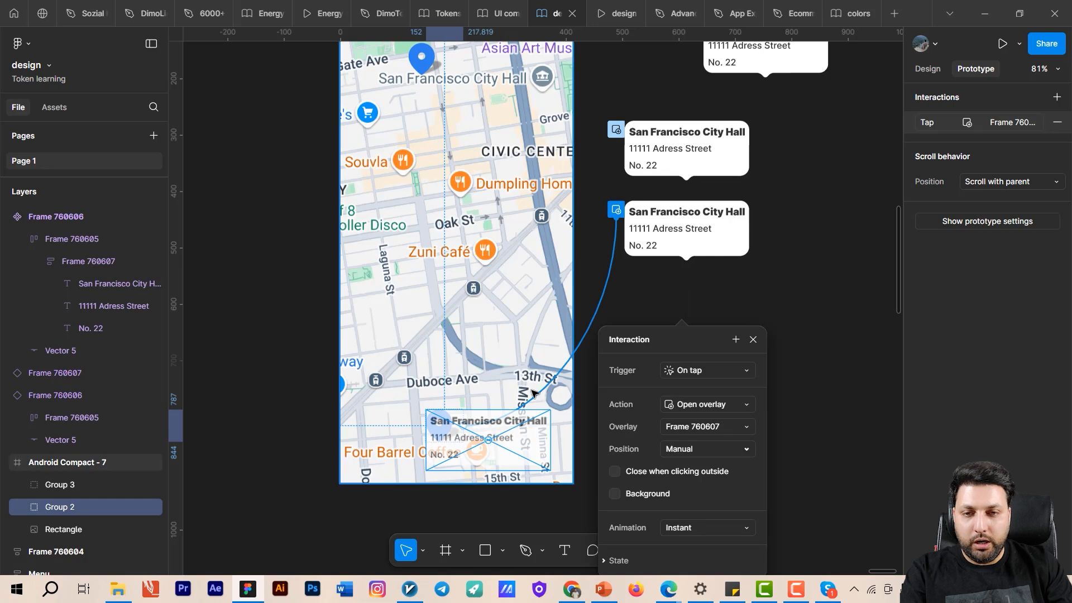
drag(516, 422, 479, 374)
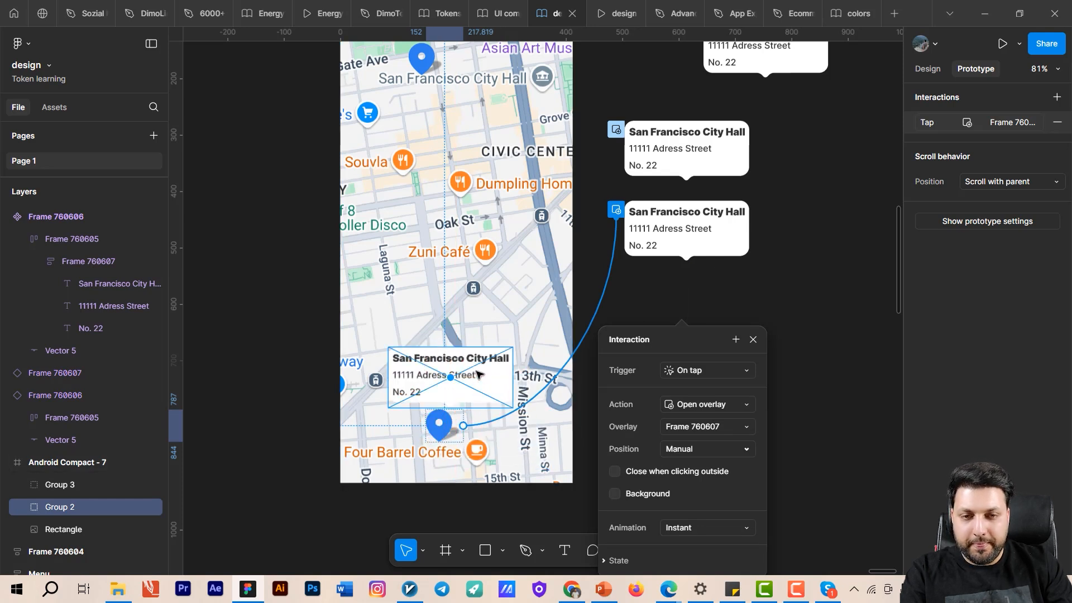
- Make the lower pin's overlay close when clicking outside, and set its animation to Dissolve
click(621, 472)
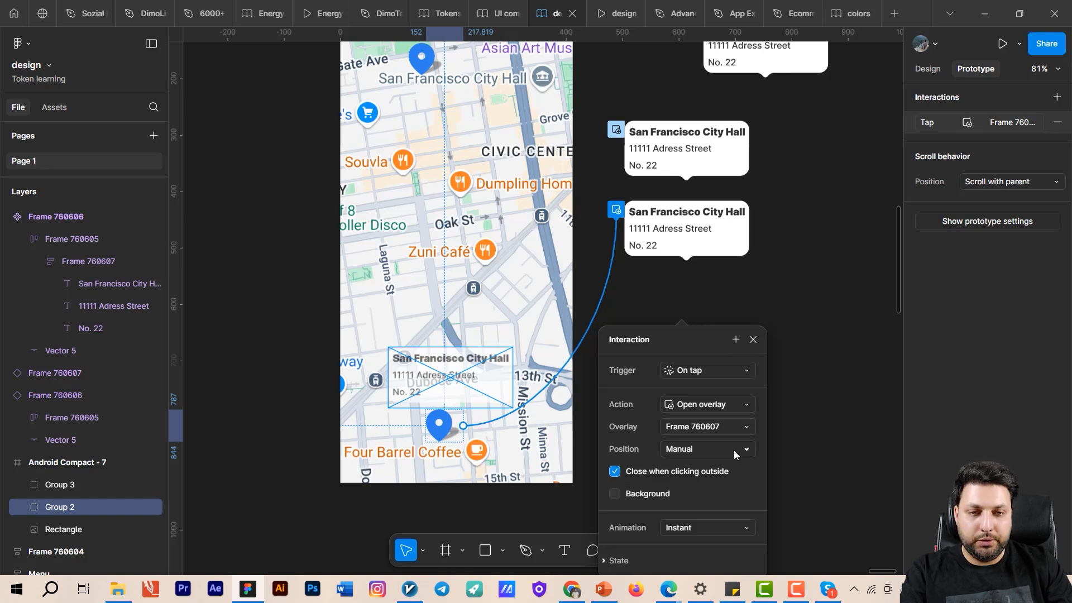
click(707, 527)
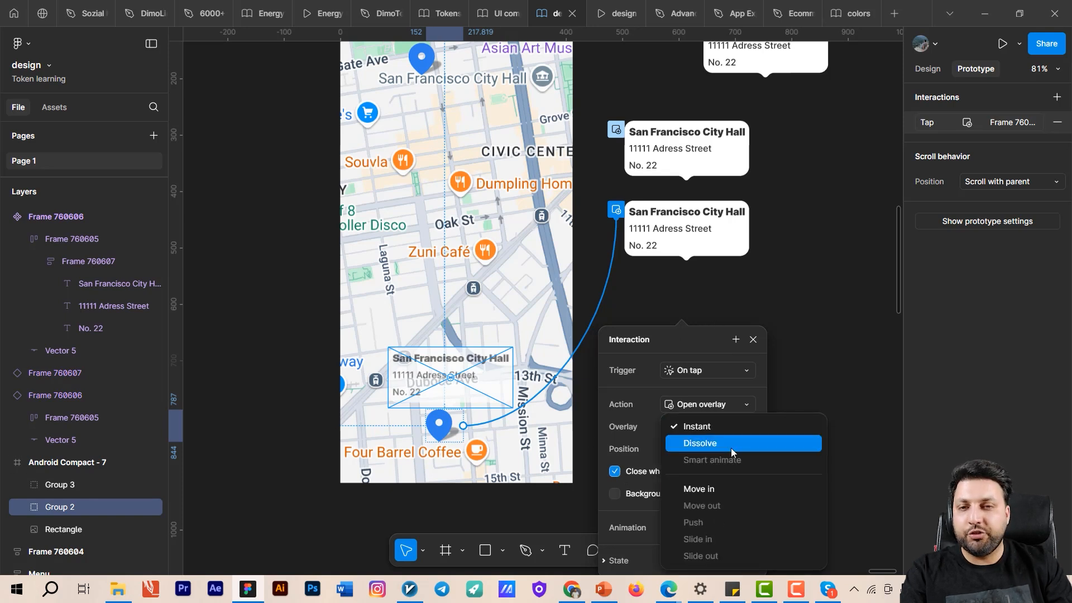
click(731, 447)
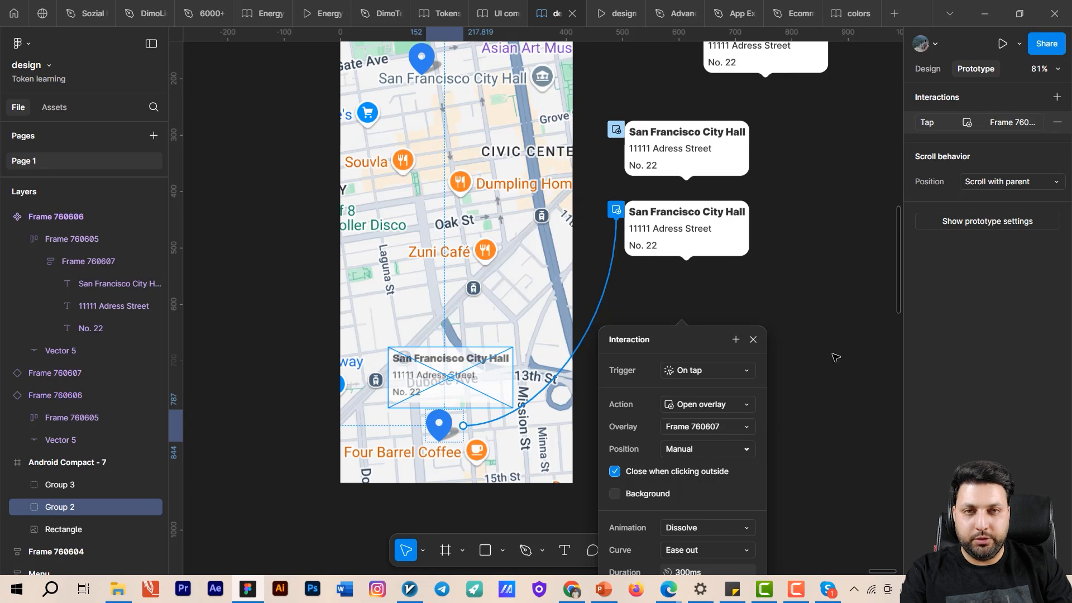
click(833, 357)
- Switch to the prototype preview and test opening and dismissing the lower pin's tooltip several times
click(617, 12)
drag(585, 358, 575, 211)
click(519, 428)
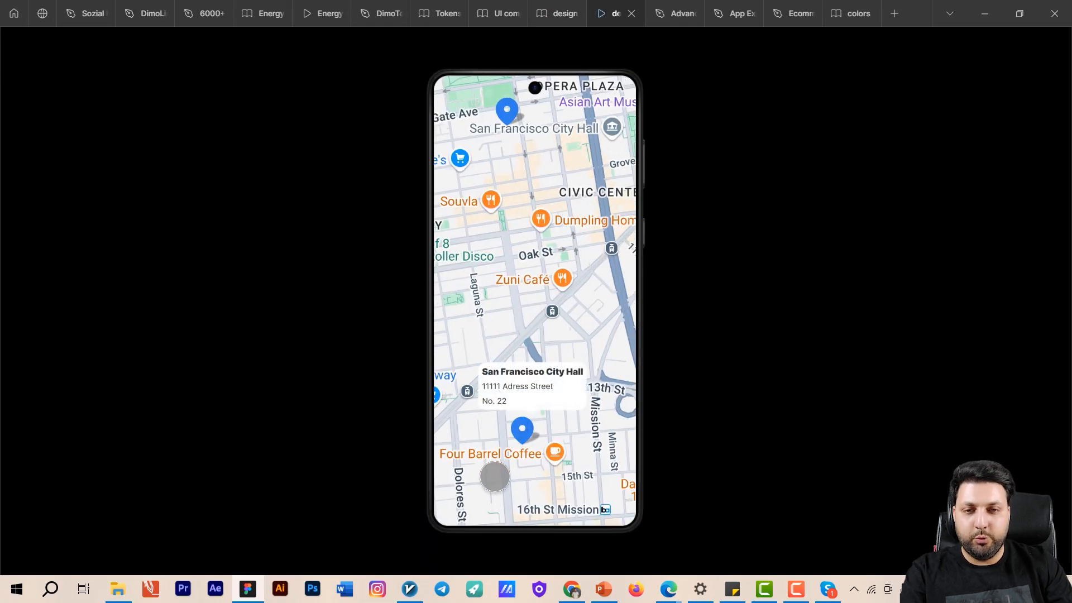
click(579, 439)
click(527, 431)
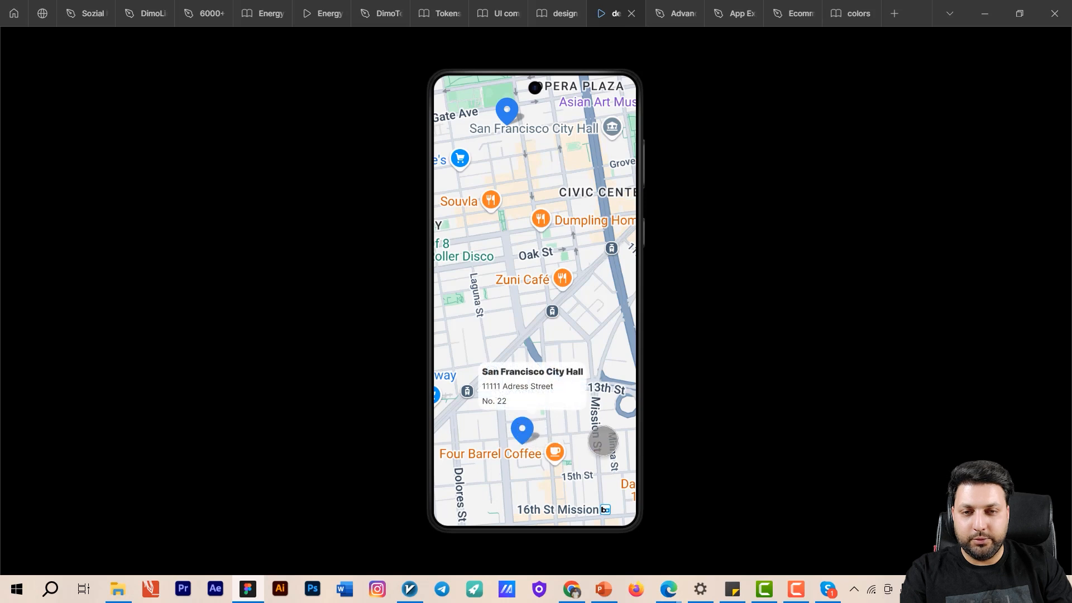
click(603, 442)
click(532, 424)
click(587, 416)
- Pan the previewed map to the upper pin and test opening and dismissing its tooltip repeatedly
drag(561, 248, 564, 389)
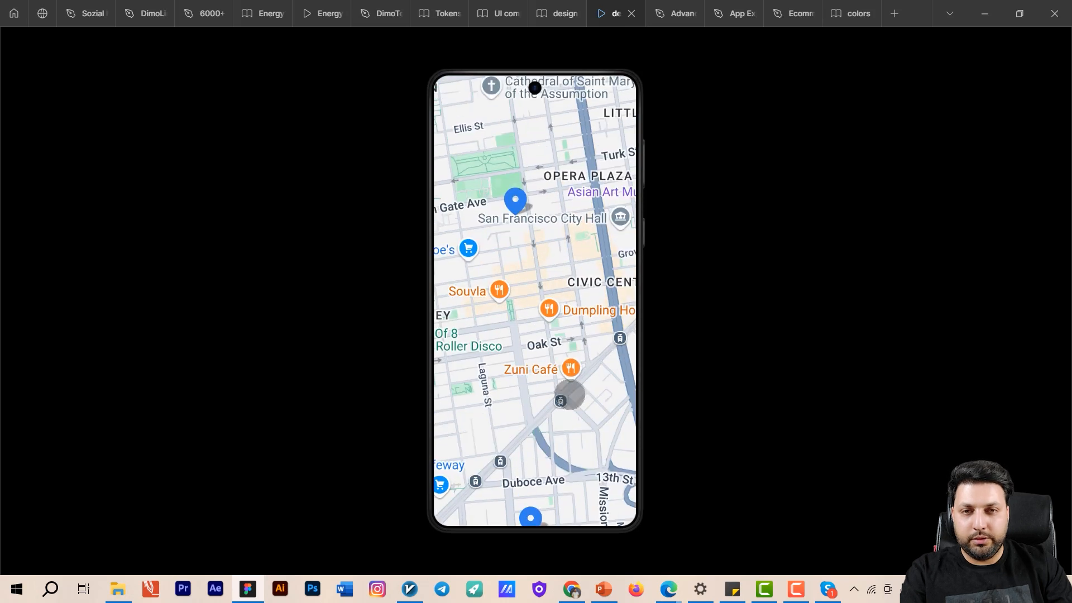
click(521, 202)
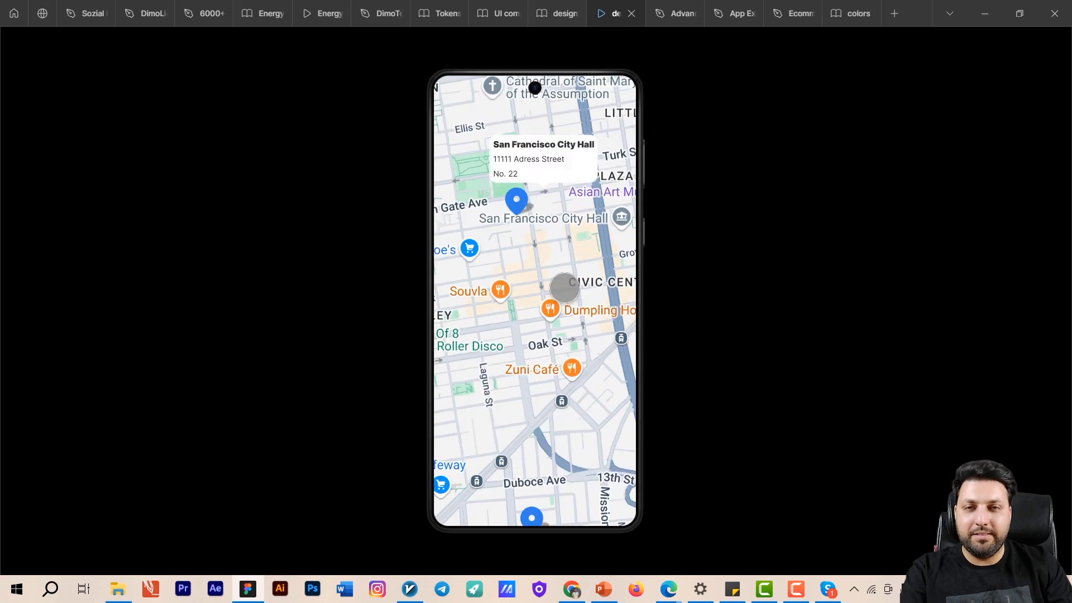
click(591, 308)
click(516, 207)
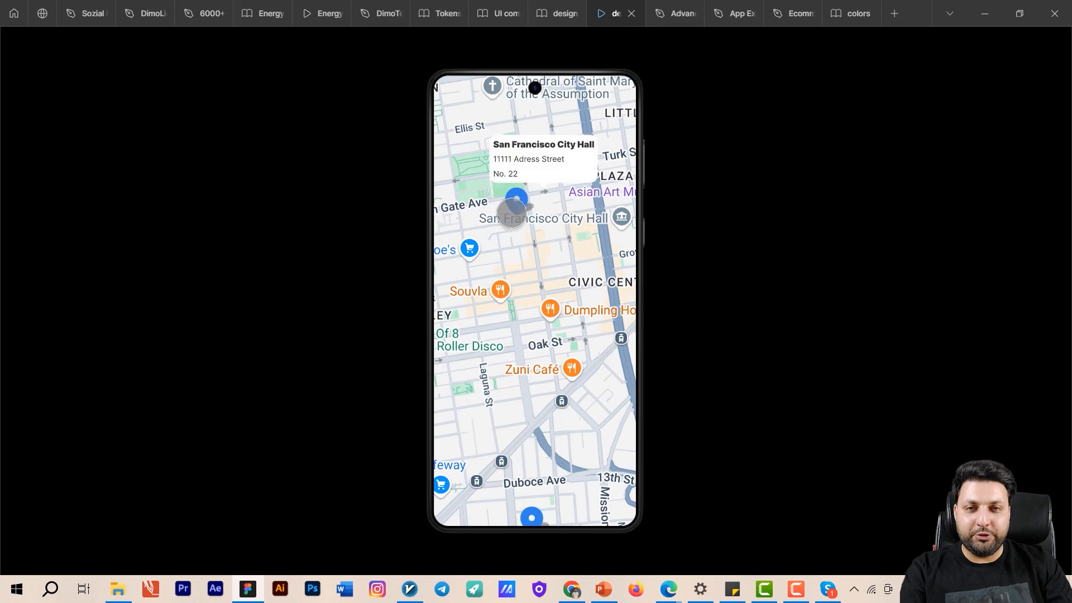
drag(560, 290, 565, 319)
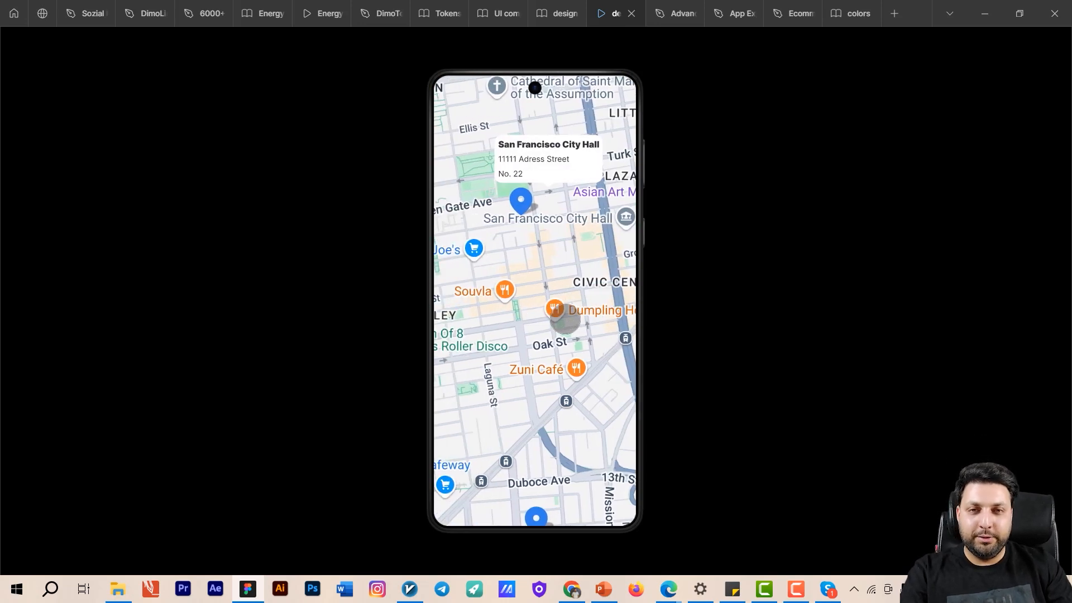
click(519, 192)
click(557, 282)
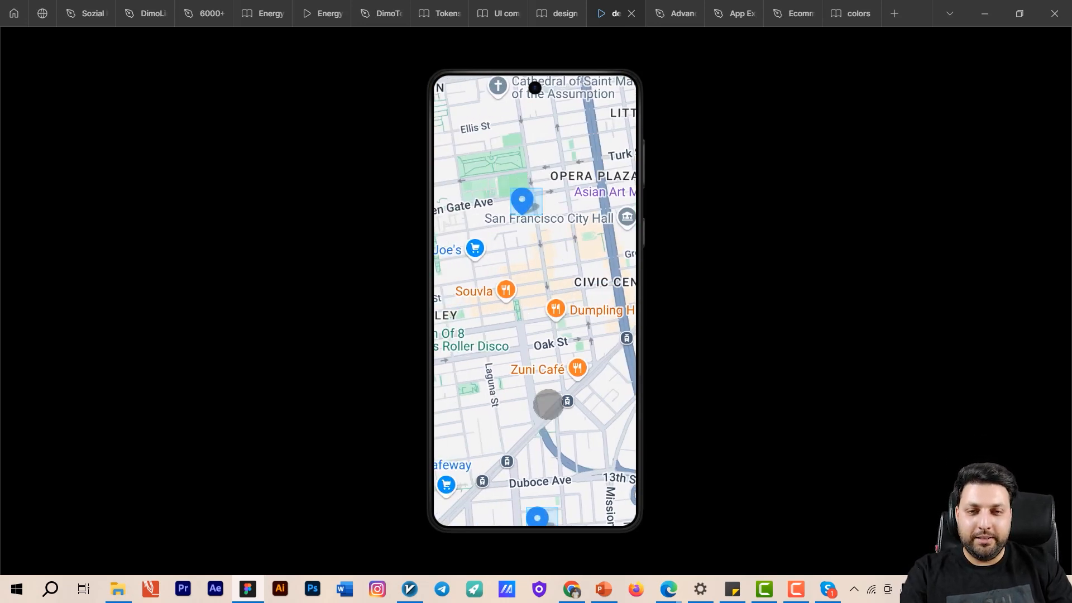
- Test the lower pin's tooltip once more in the preview, and return to the design file
scroll(548, 405, down, 3)
click(531, 430)
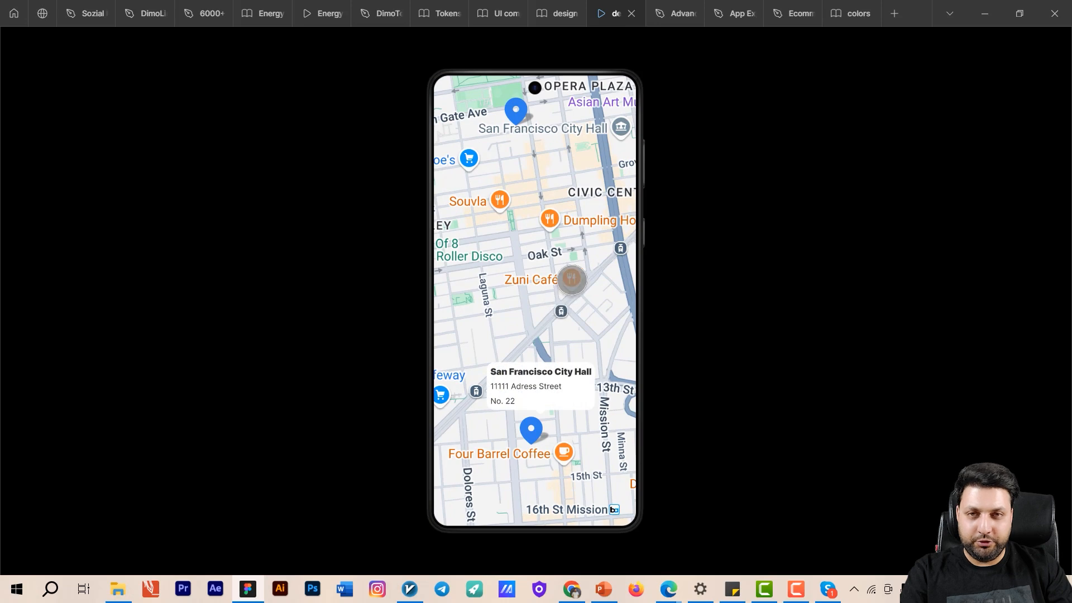
click(571, 279)
click(555, 13)
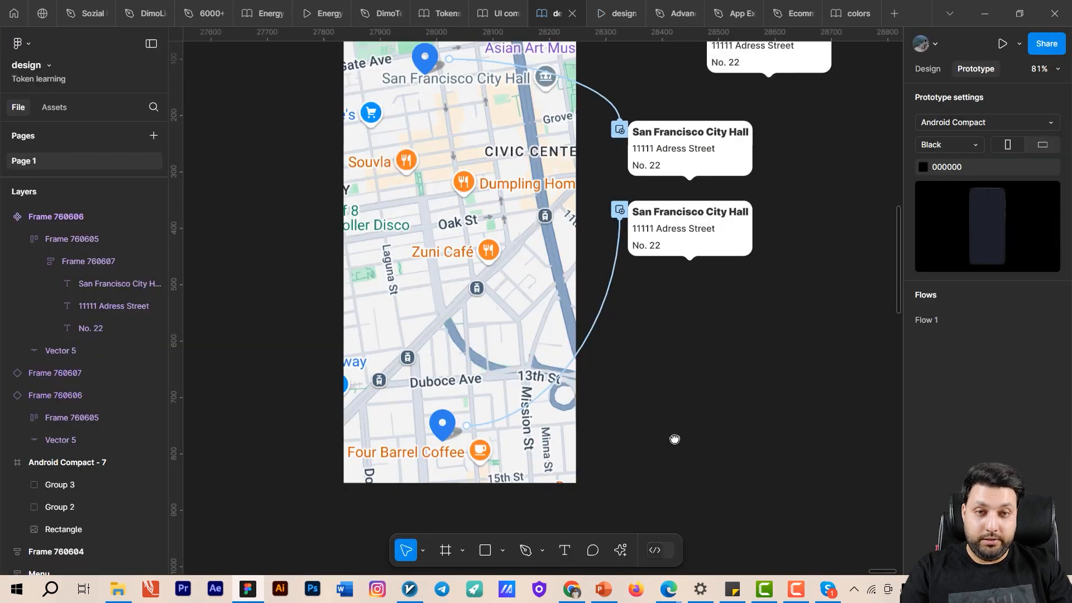
- Reposition the lower pin's tooltip overlay so it sits horizontally centred just above the pin
click(567, 406)
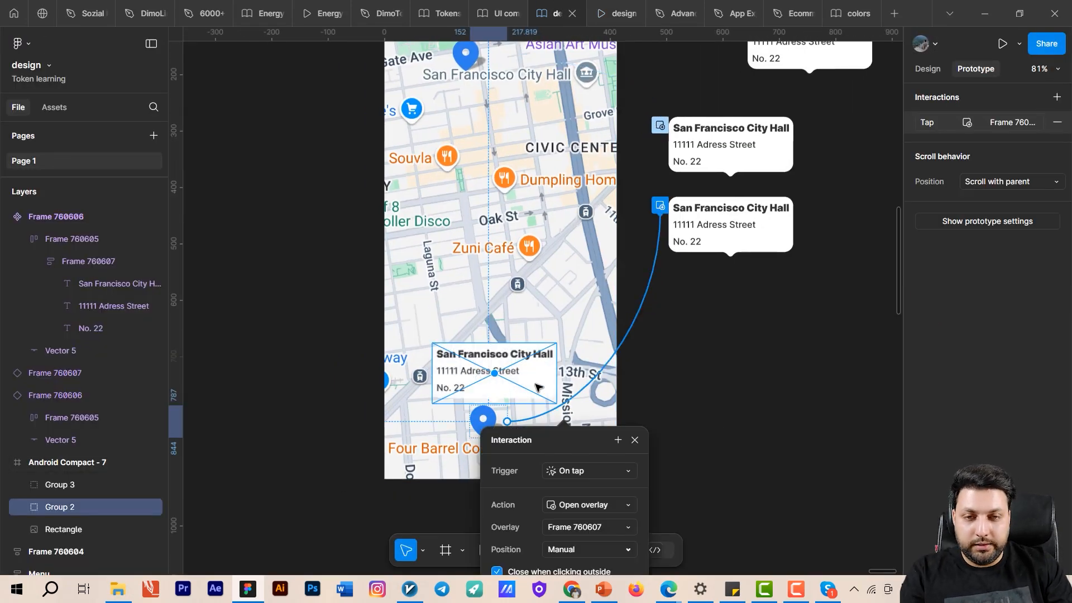
drag(538, 387, 615, 298)
key(alt)
drag(589, 203, 551, 400)
key(Escape)
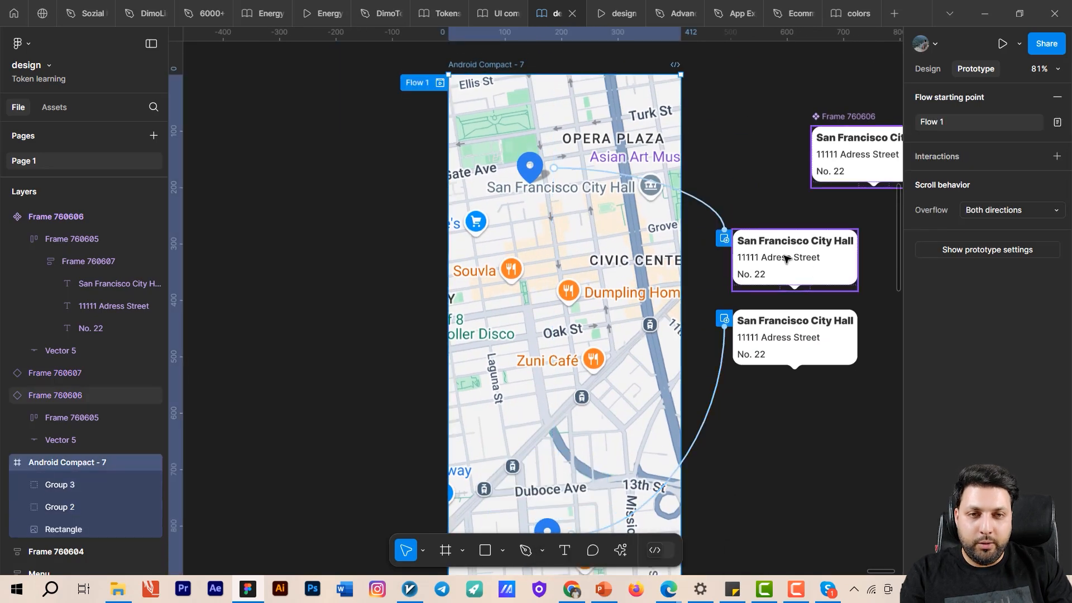
- Open the upper pin's overlay interaction and adjust the tooltip's manual position just above the pin
click(709, 210)
mouse_move(587, 136)
mouse_down()
mouse_move(543, 134)
mouse_move(566, 134)
mouse_up()
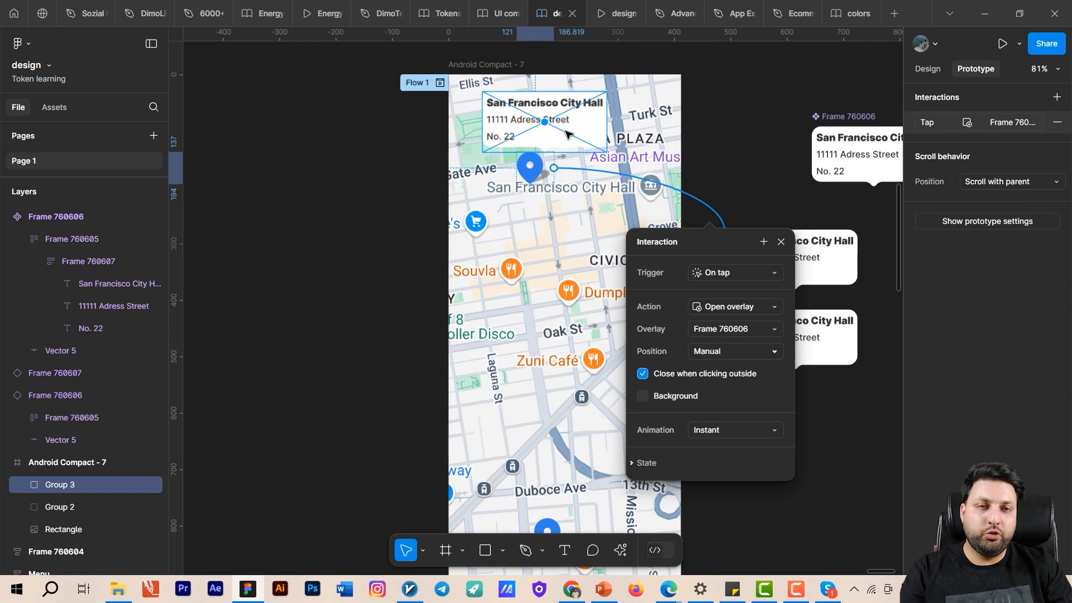
drag(846, 542, 674, 335)
click(370, 356)
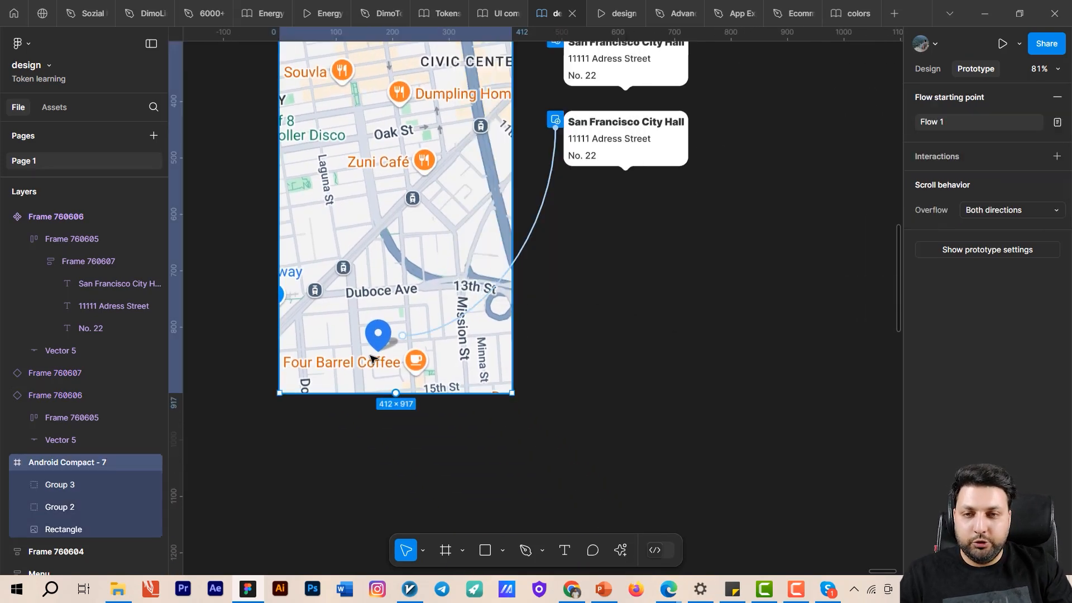
- Try the Move in animation with a downward direction for the lower pin's overlay
click(470, 310)
drag(595, 488, 614, 286)
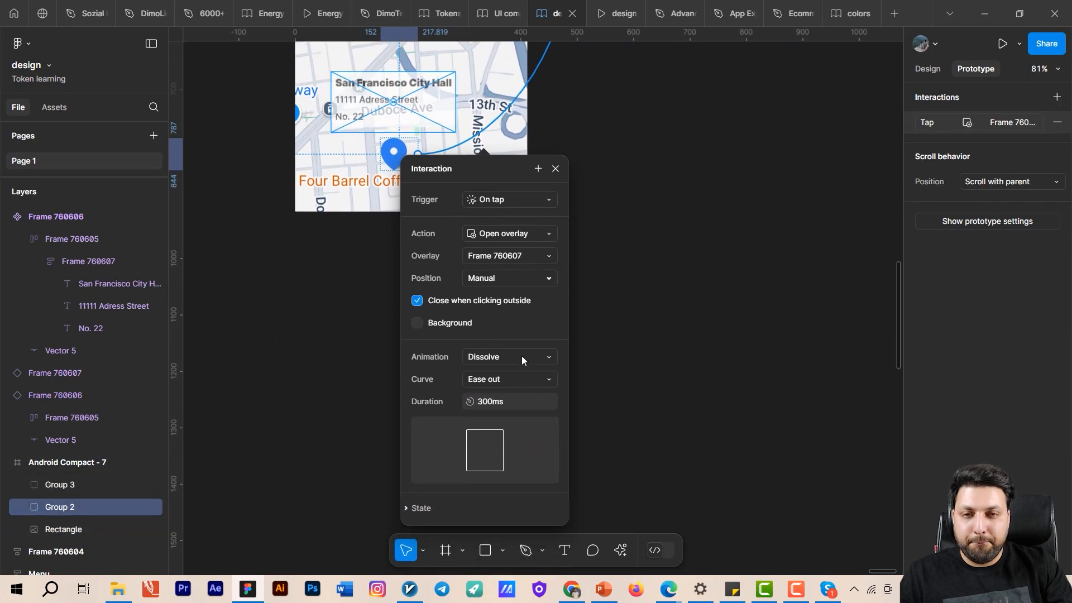
click(529, 357)
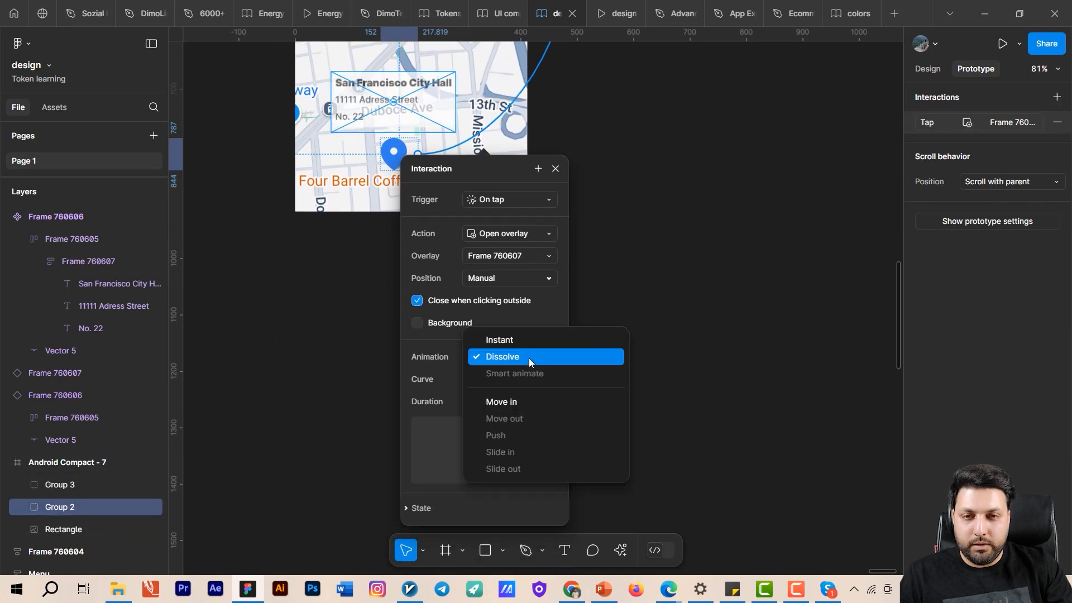
click(529, 402)
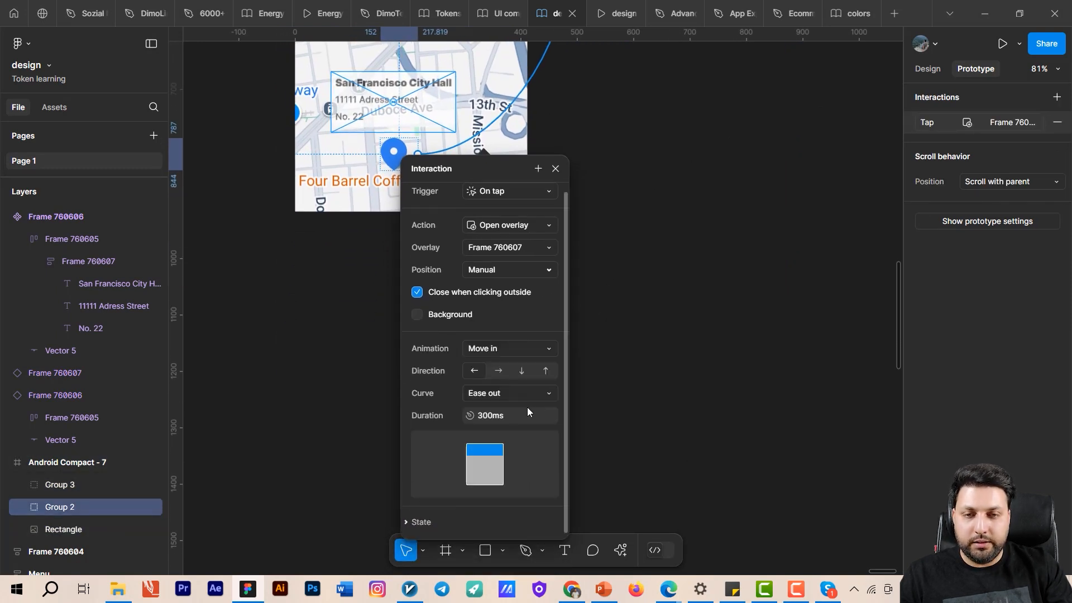
click(517, 371)
click(611, 392)
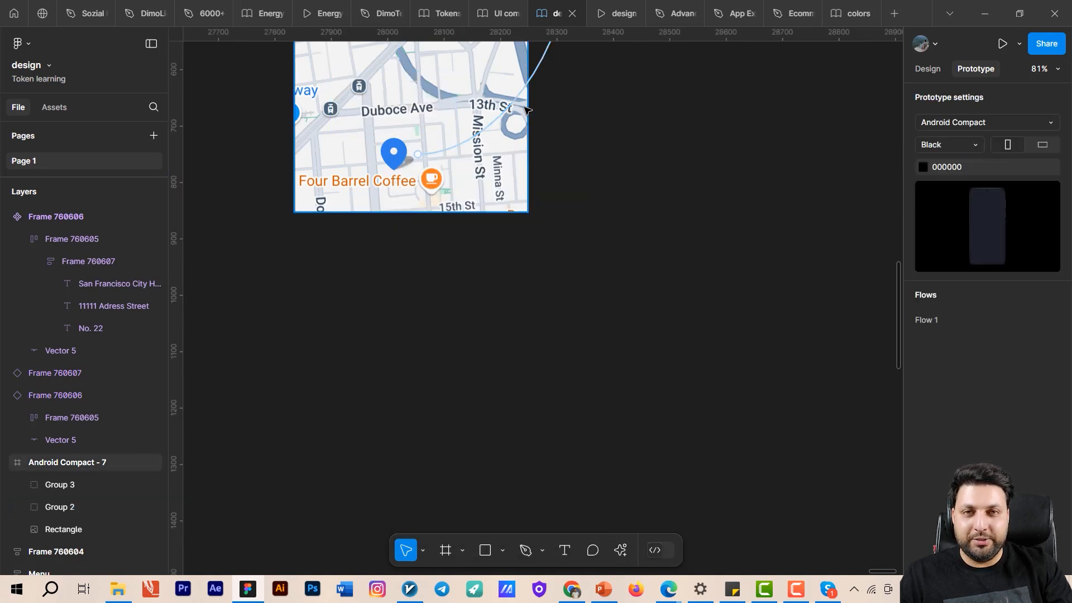
- Test the lower pin's tooltip animation in the preview by opening and dismissing it repeatedly, and return to the design file
click(614, 14)
click(533, 428)
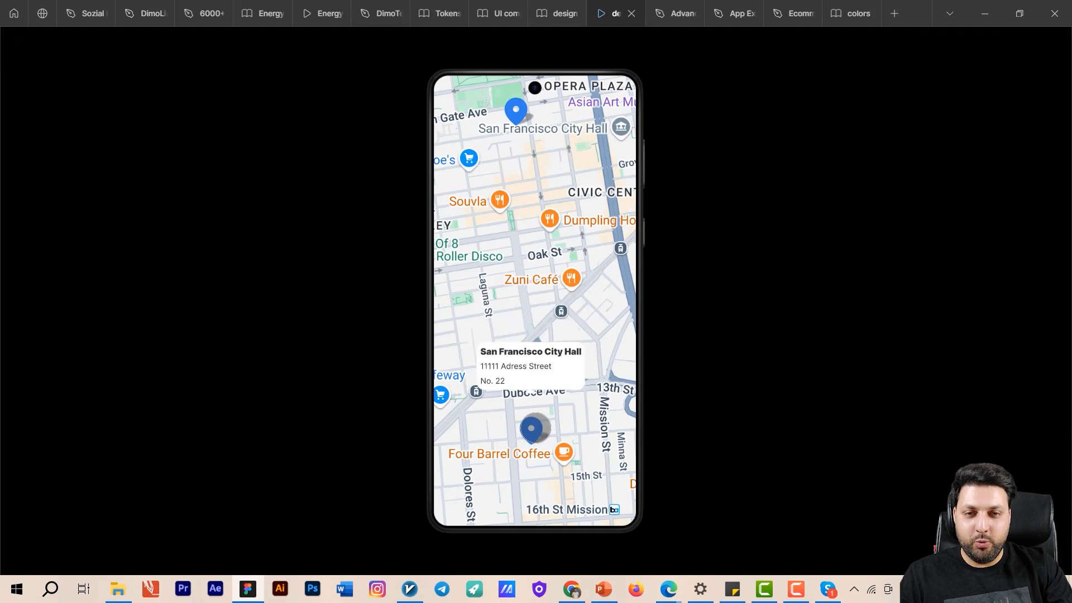
click(546, 242)
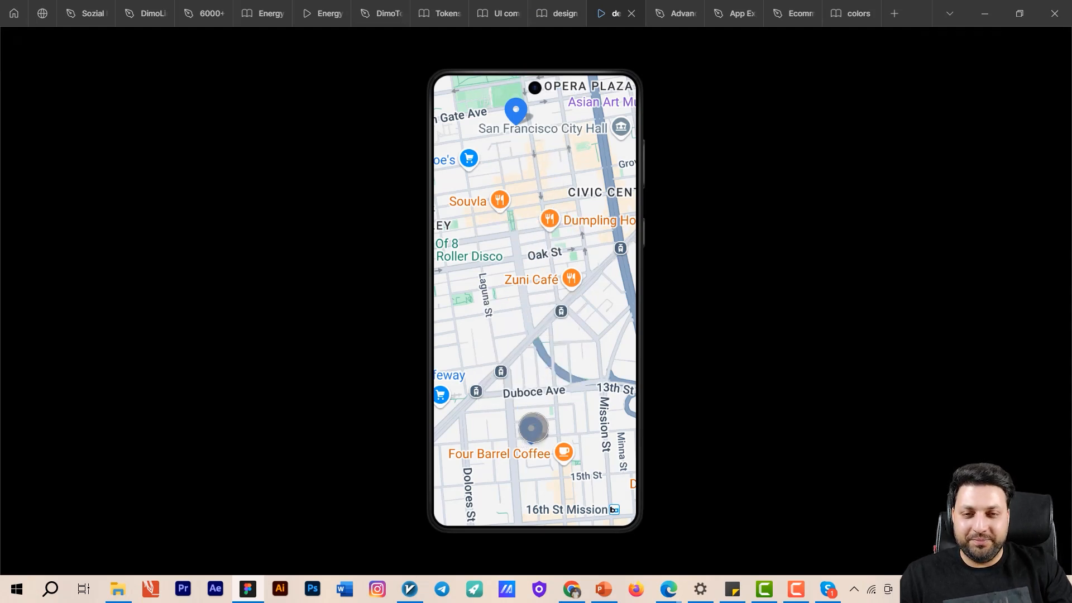
click(533, 428)
click(559, 254)
click(536, 422)
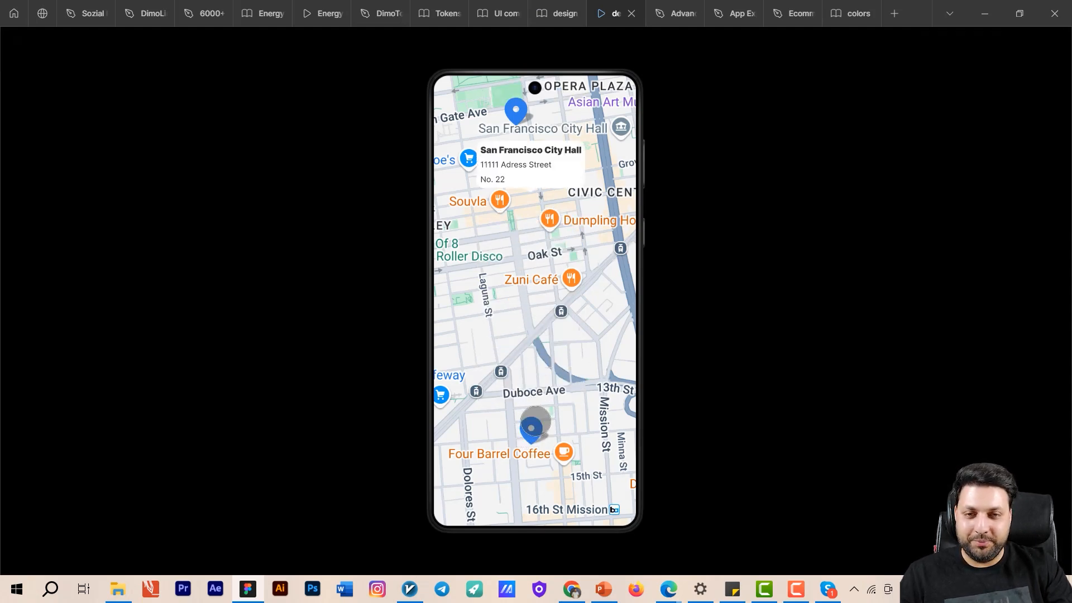
click(569, 303)
click(533, 430)
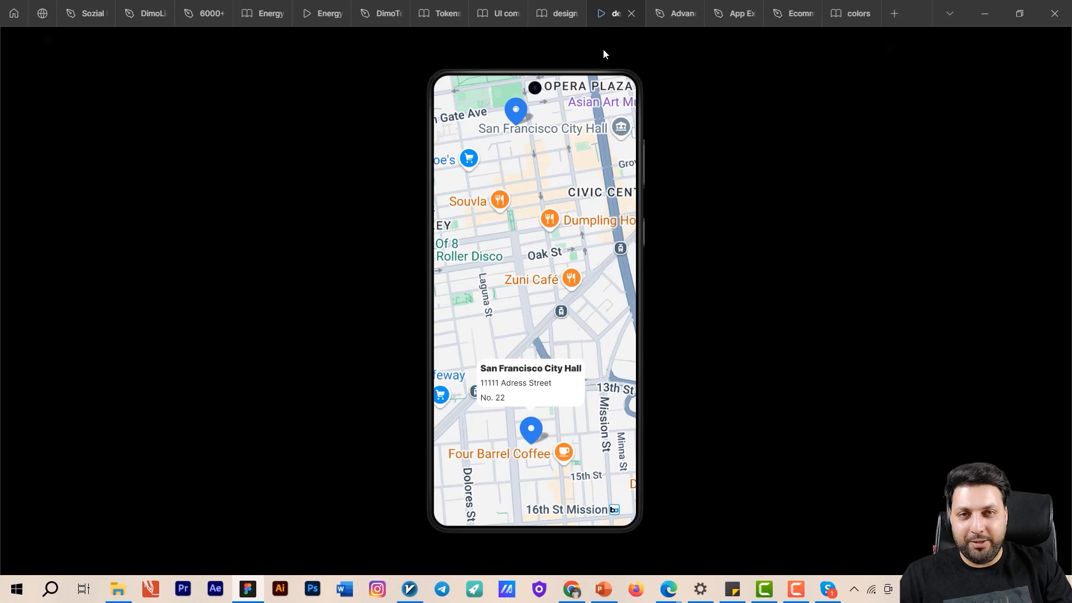
click(560, 13)
- Set the lower pin's overlay animation to Dissolve with an Ease in and out curve
drag(594, 284, 619, 471)
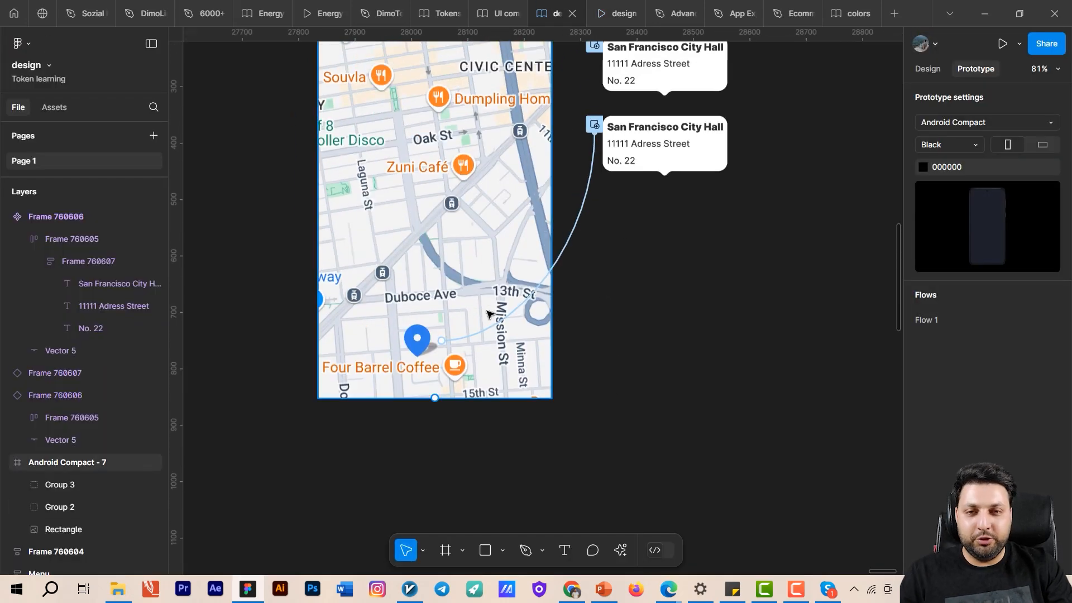
click(517, 312)
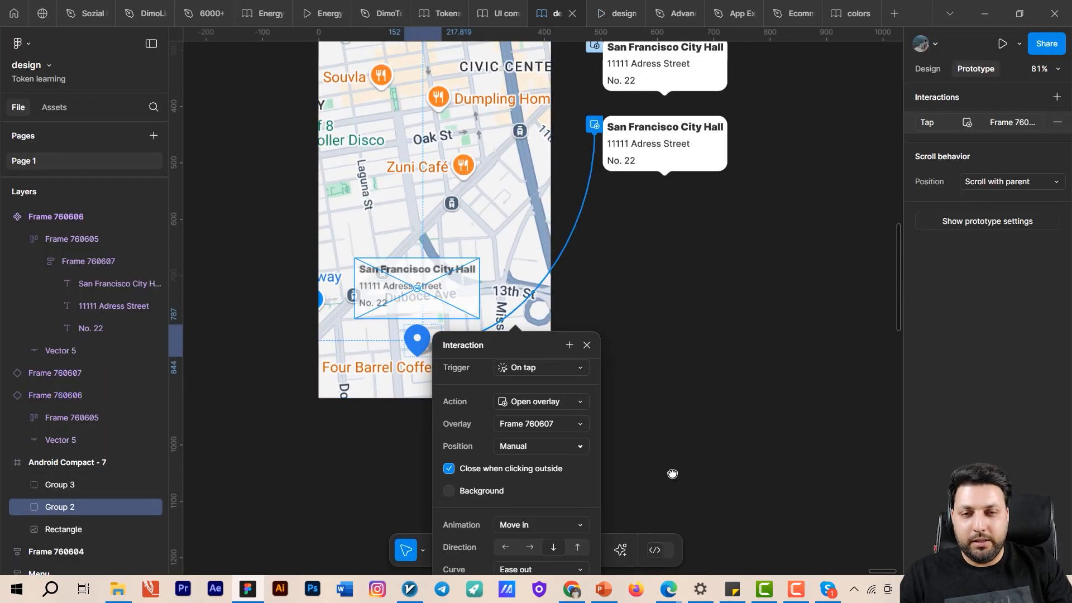
scroll(672, 473, down, 3)
click(574, 406)
click(574, 363)
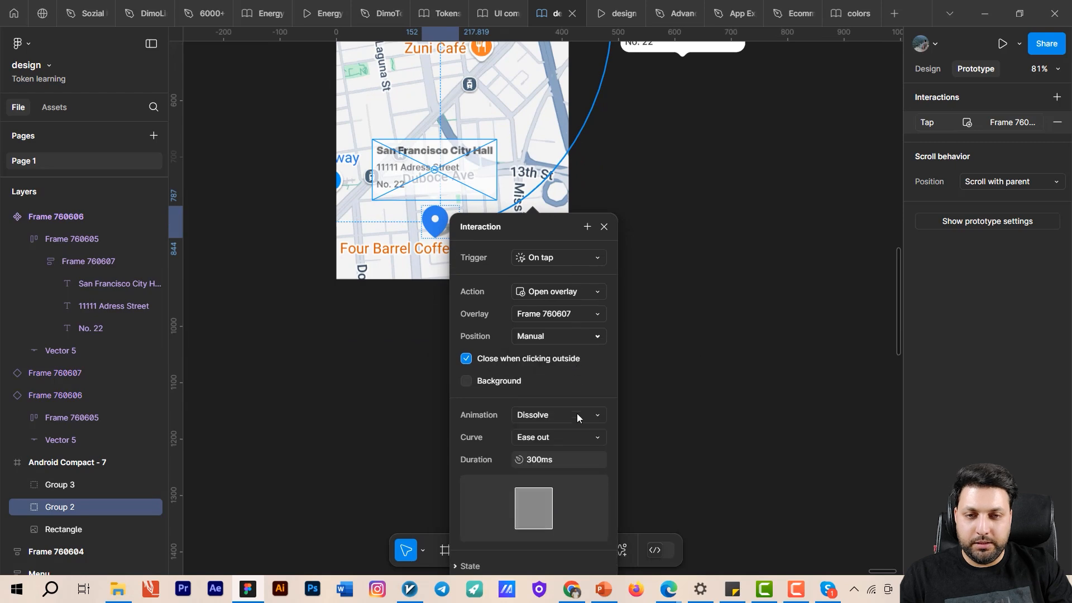
click(578, 437)
click(592, 393)
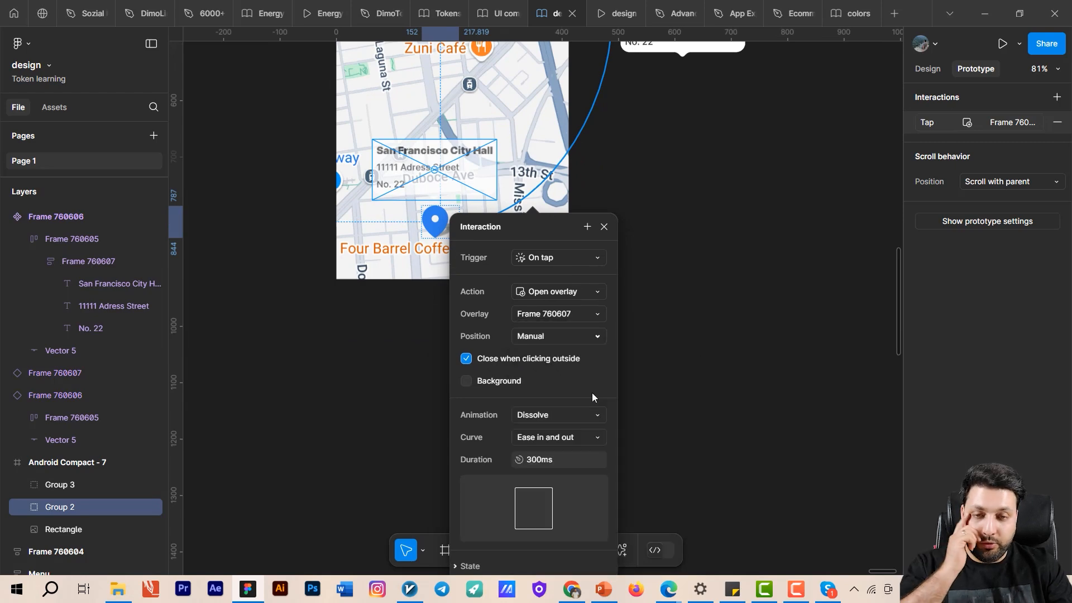
click(750, 393)
- Select the Android Compact - 7 frame, and test opening and dismissing the lower pin's tooltip in the prototype preview
scroll(617, 452, down, 5)
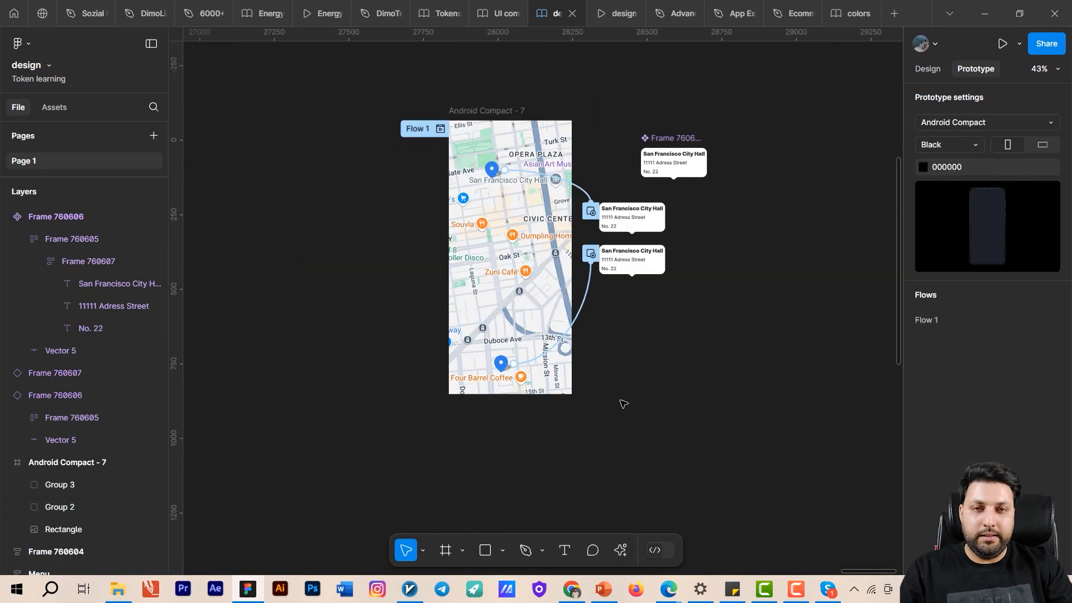
scroll(621, 409, down, 2)
scroll(520, 211, up, 5)
click(386, 148)
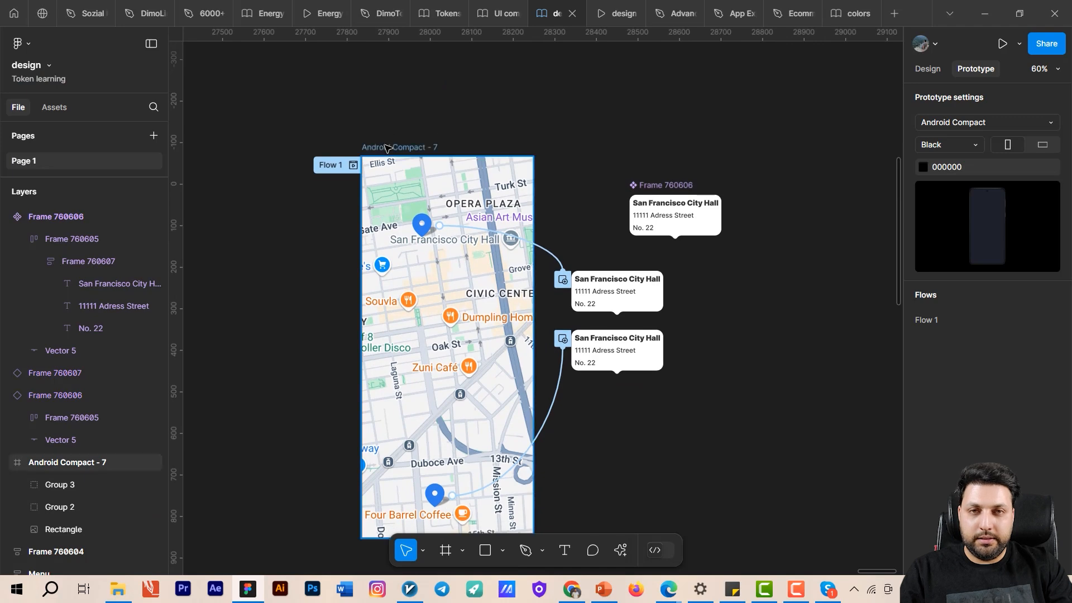
click(620, 6)
mouse_move(557, 282)
mouse_down()
mouse_move(497, 319)
mouse_move(574, 294)
mouse_up()
click(533, 444)
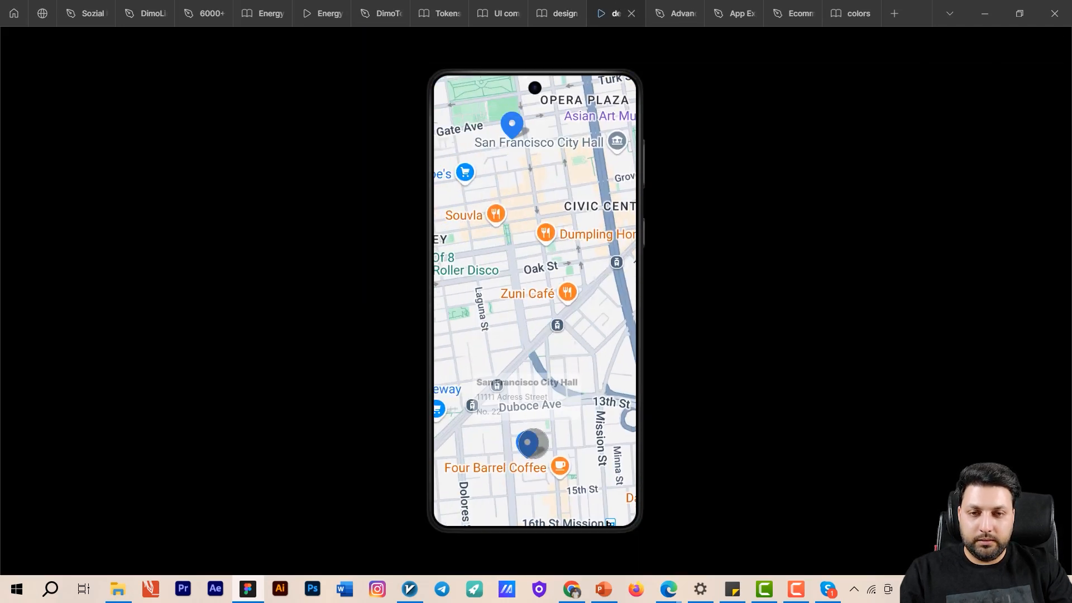
click(533, 445)
click(530, 432)
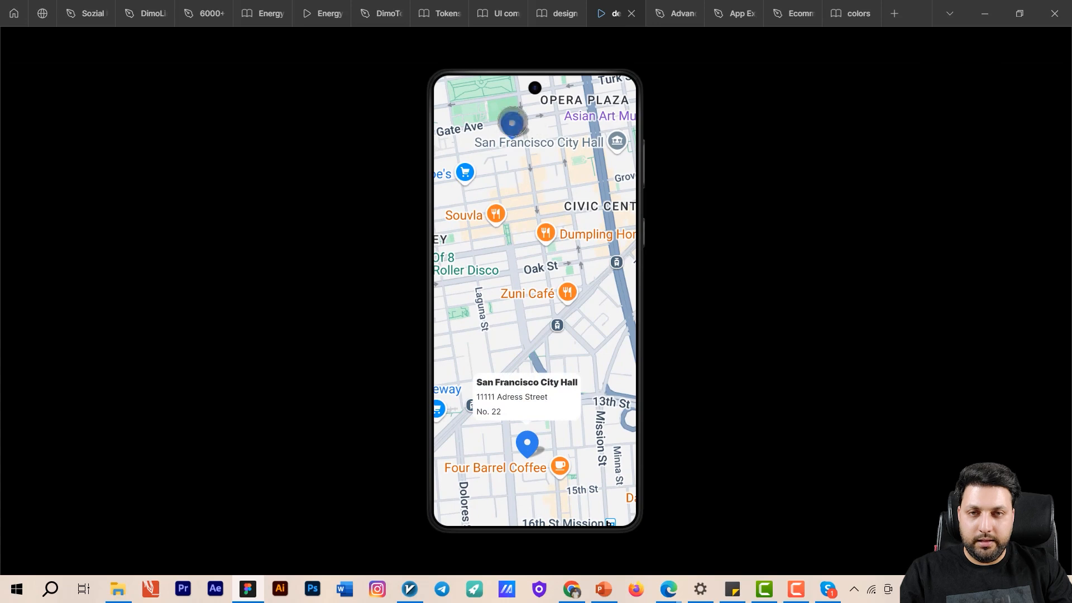
- Open the upper pin's tooltip in the preview, pan the map in several directions with it open, and return to the design file
click(511, 122)
drag(559, 201, 416, 321)
drag(553, 292, 615, 153)
drag(548, 269, 435, 335)
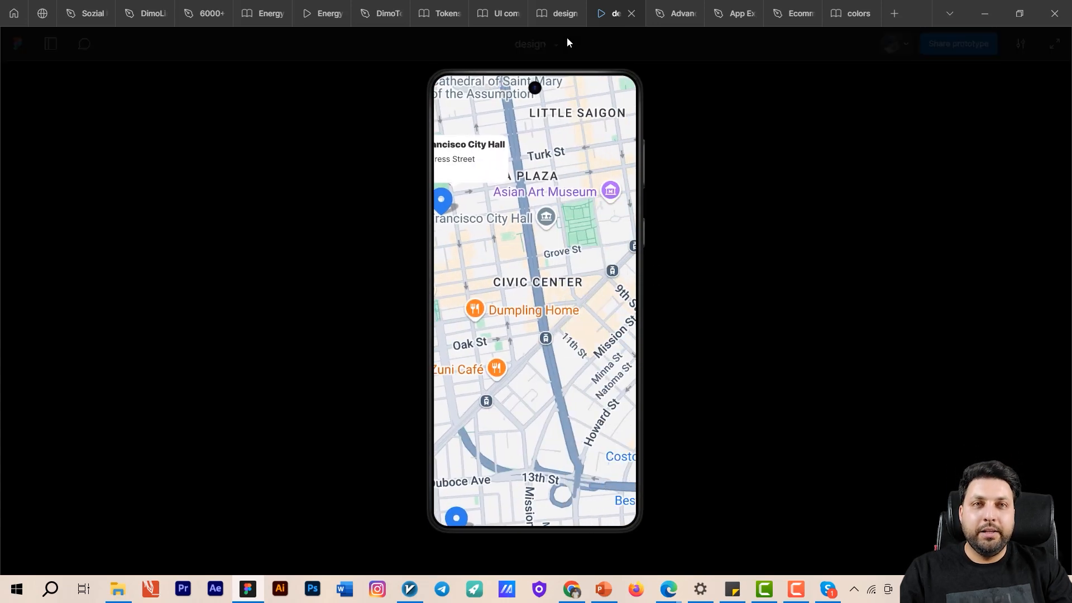
click(551, 12)
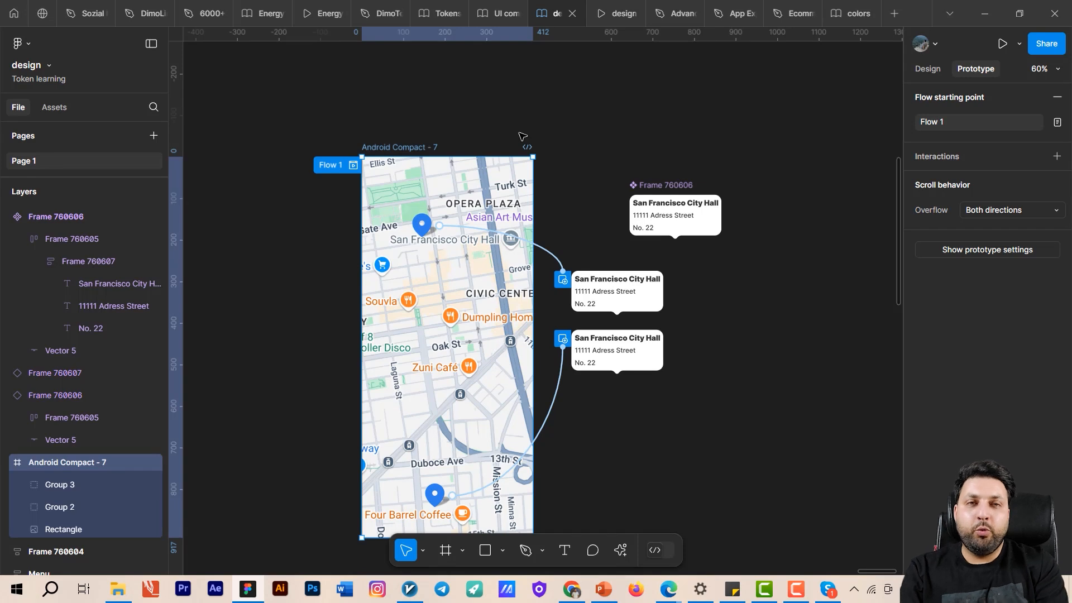